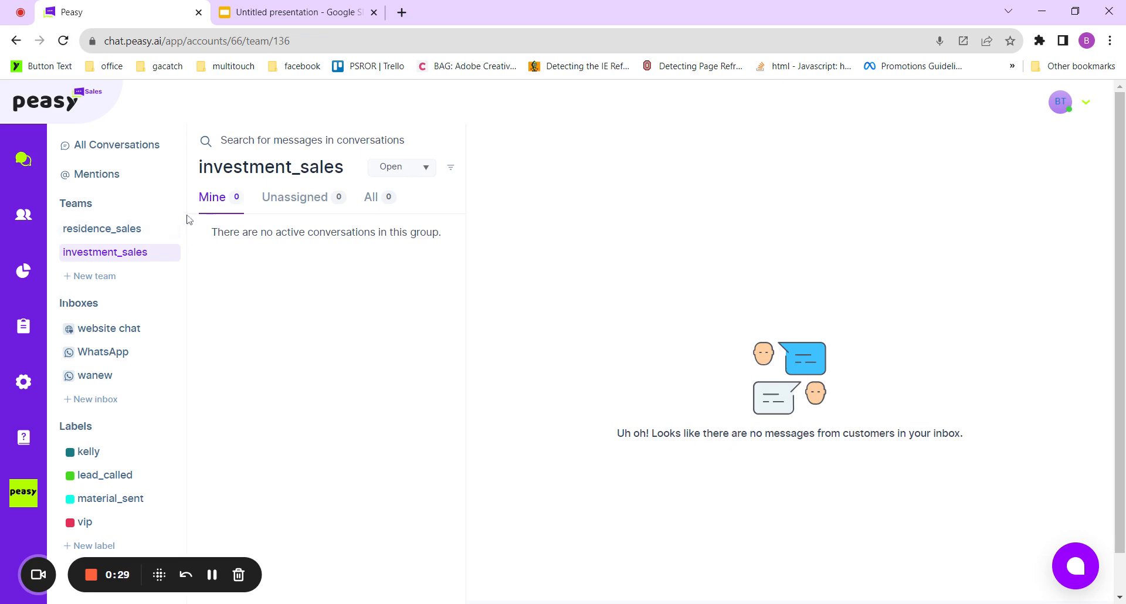
# - In the team settings, rename the residence_sales team to northern_region and set its description to "Sales team in the north"
pyautogui.click(26, 384)
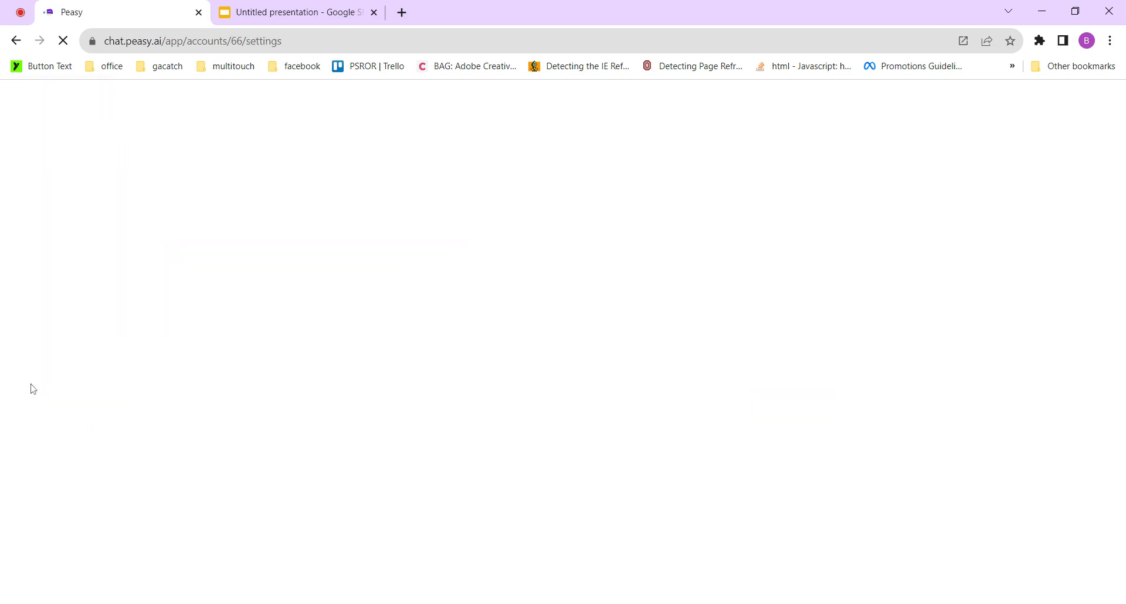
pyautogui.click(81, 216)
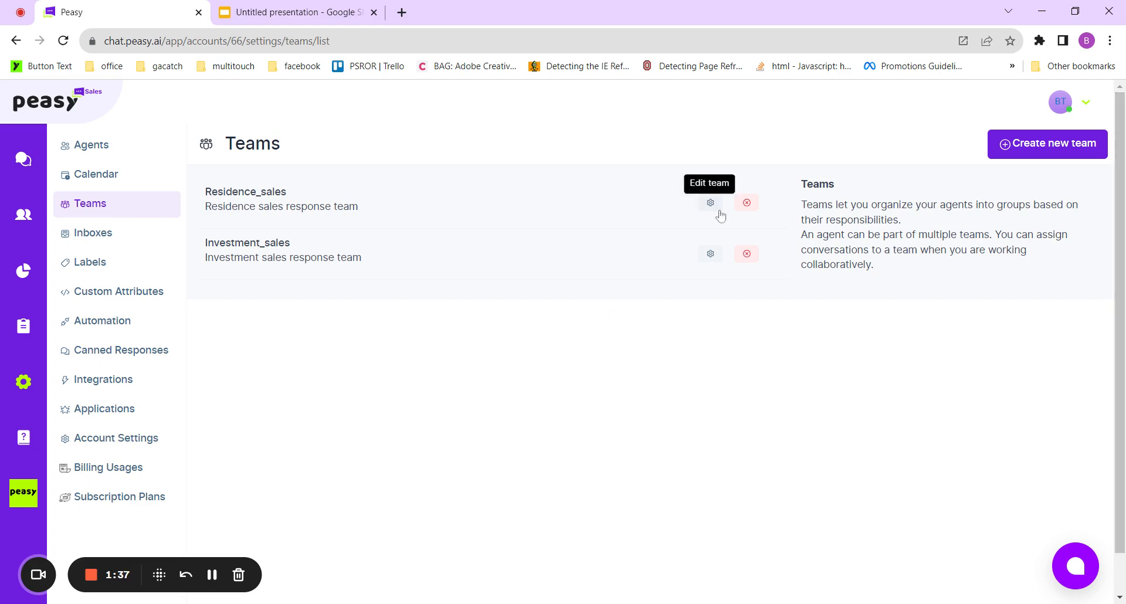
pyautogui.click(711, 204)
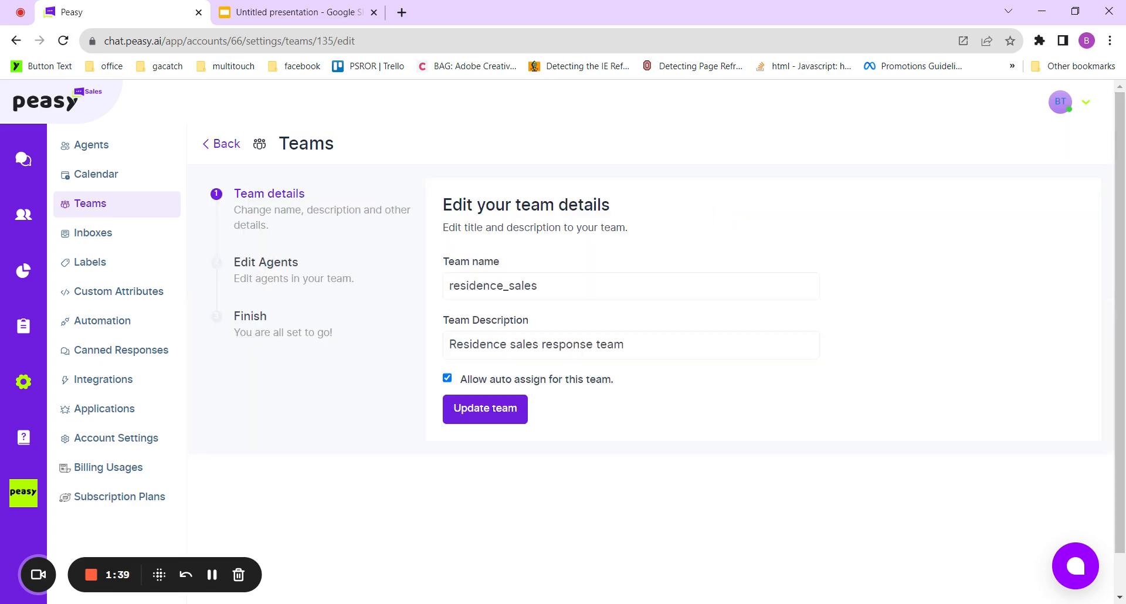
pyautogui.hotkey('ctrl', 'a')
pyautogui.write('no')
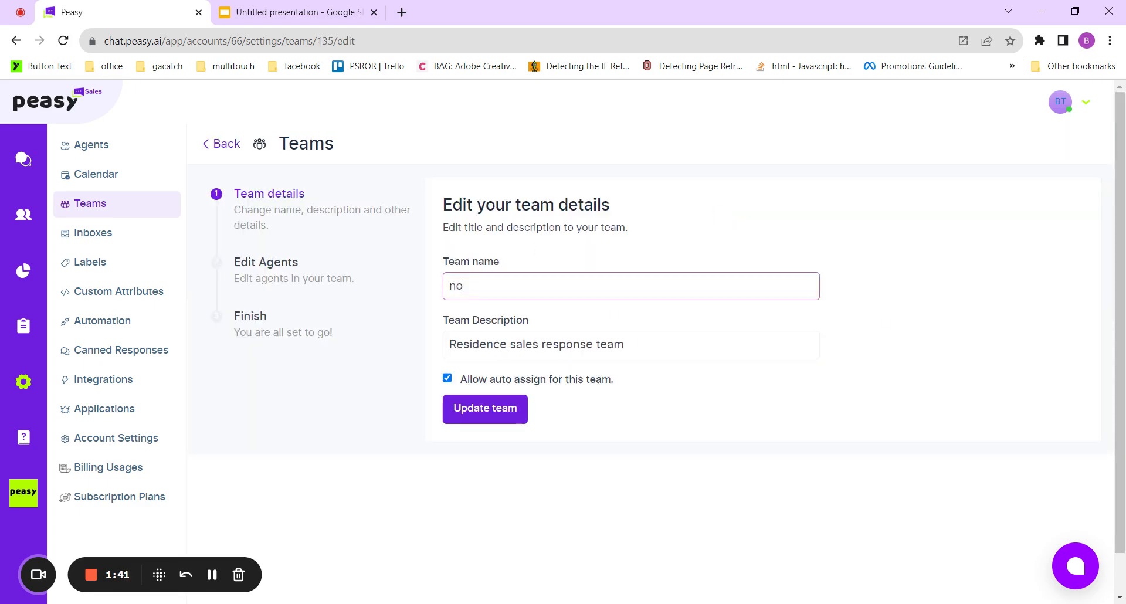
pyautogui.write('rthern_region')
pyautogui.click(727, 355)
pyautogui.hotkey('ctrl', 'a')
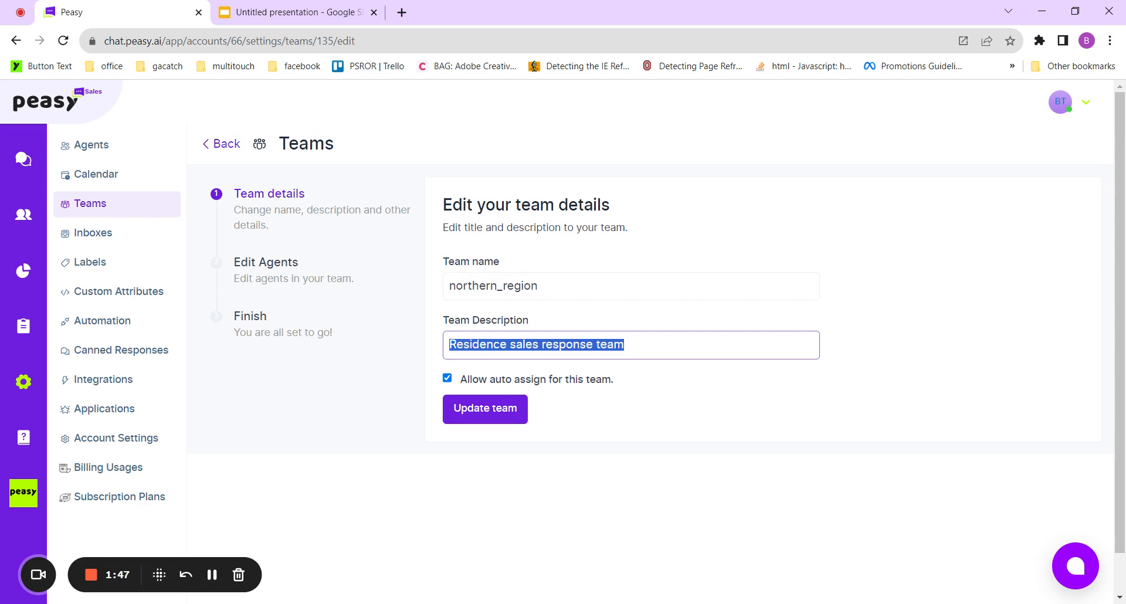
pyautogui.write('Sales team in')
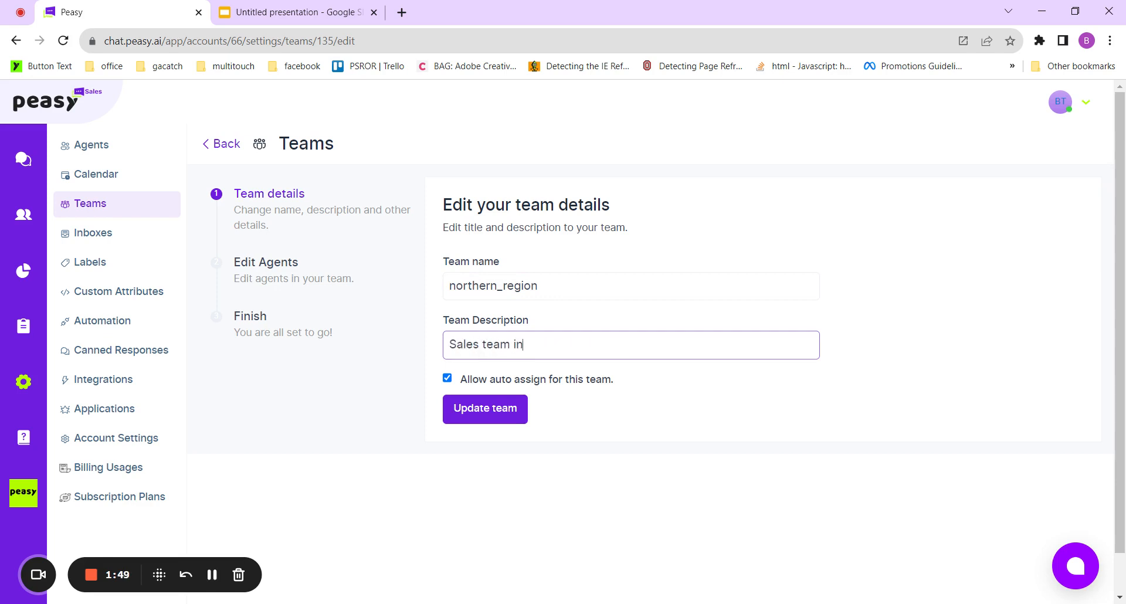
pyautogui.write(' the north')
pyautogui.click(510, 410)
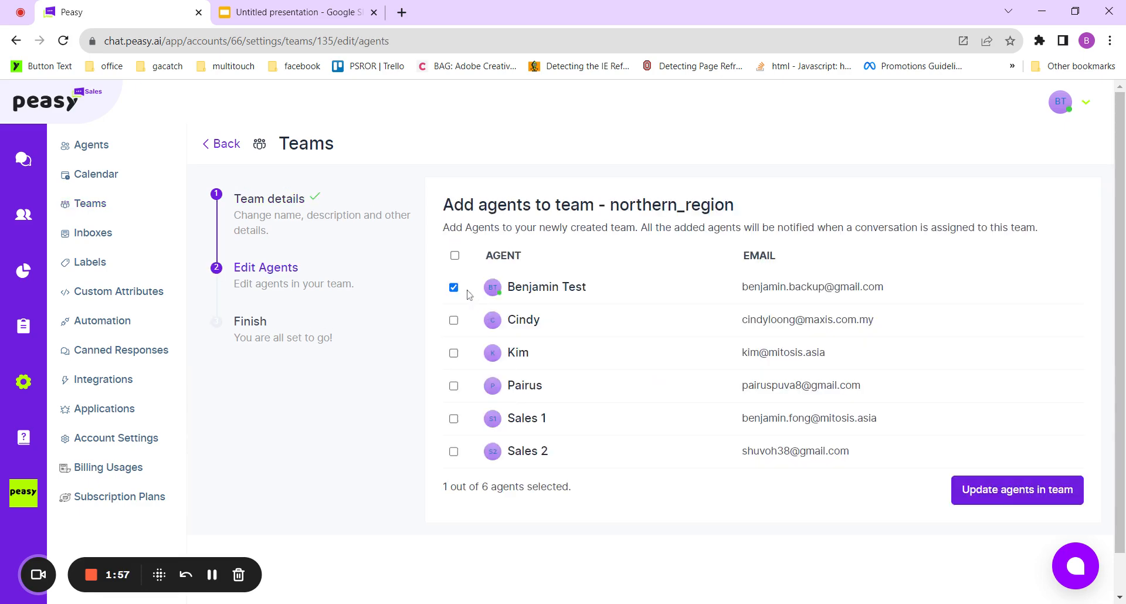
# - Add the third listed agent to the northern_region team and finish the team update
pyautogui.click(453, 353)
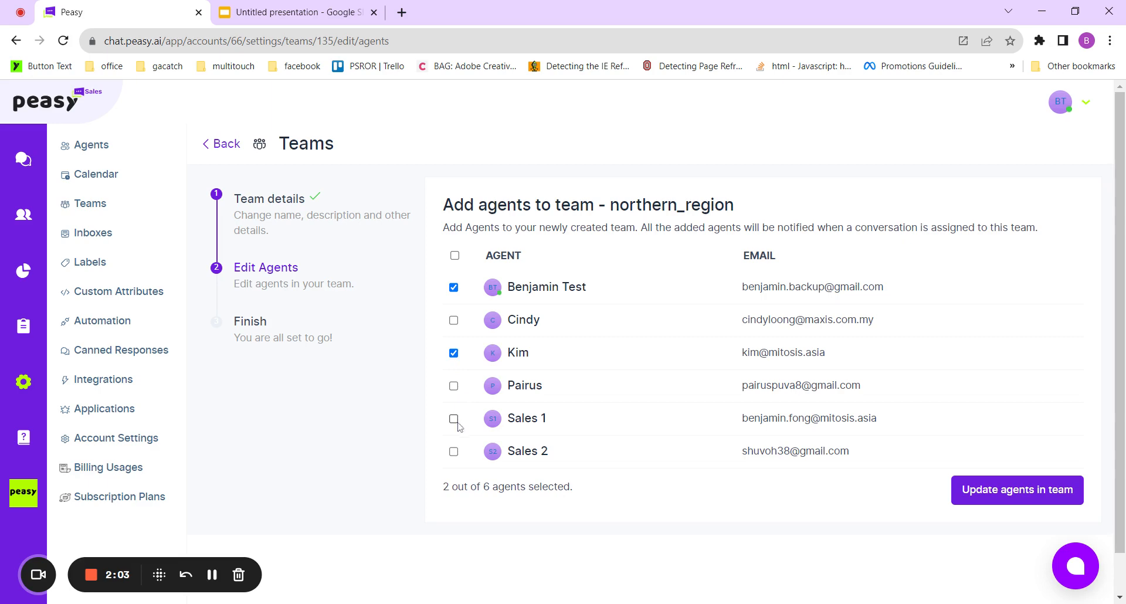
pyautogui.click(1042, 490)
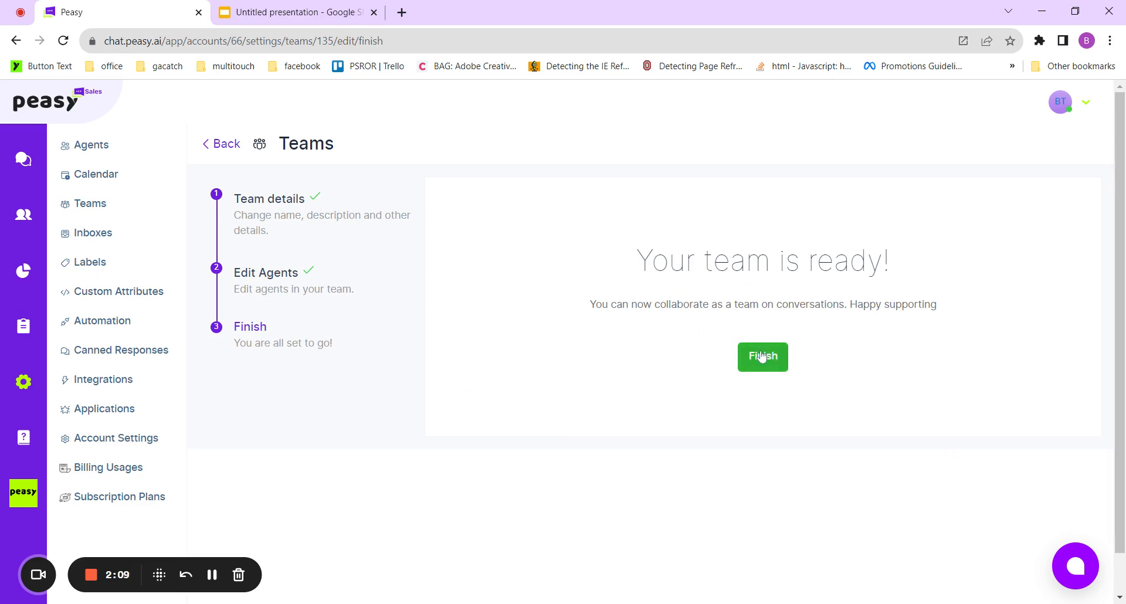
pyautogui.click(762, 356)
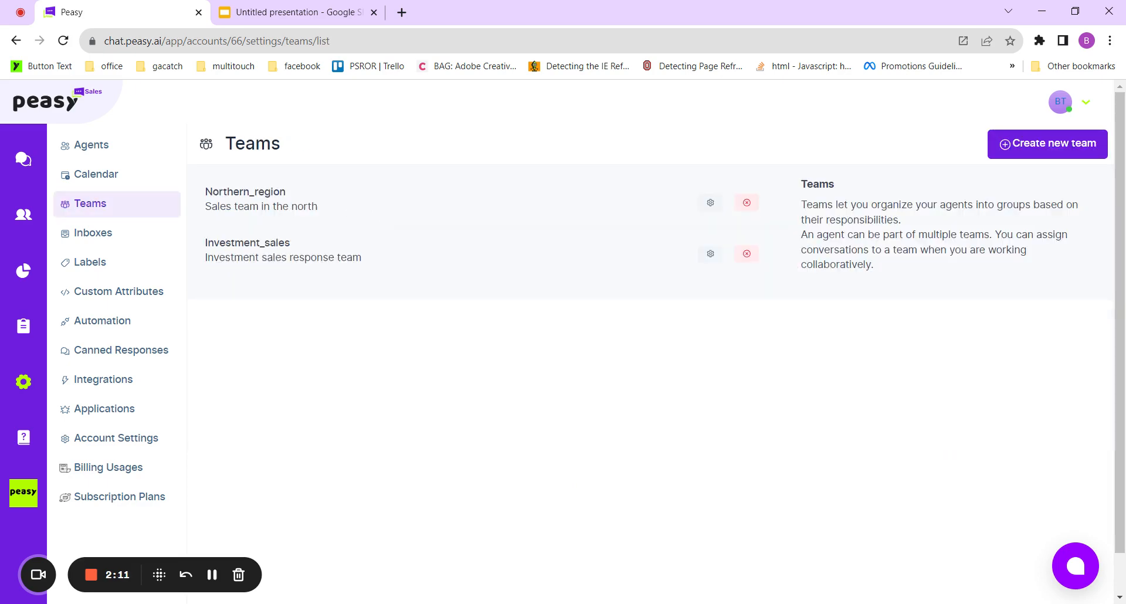
# - Rename the investment_sales team to Central_sales and set its description to "Central sales team"
pyautogui.click(710, 254)
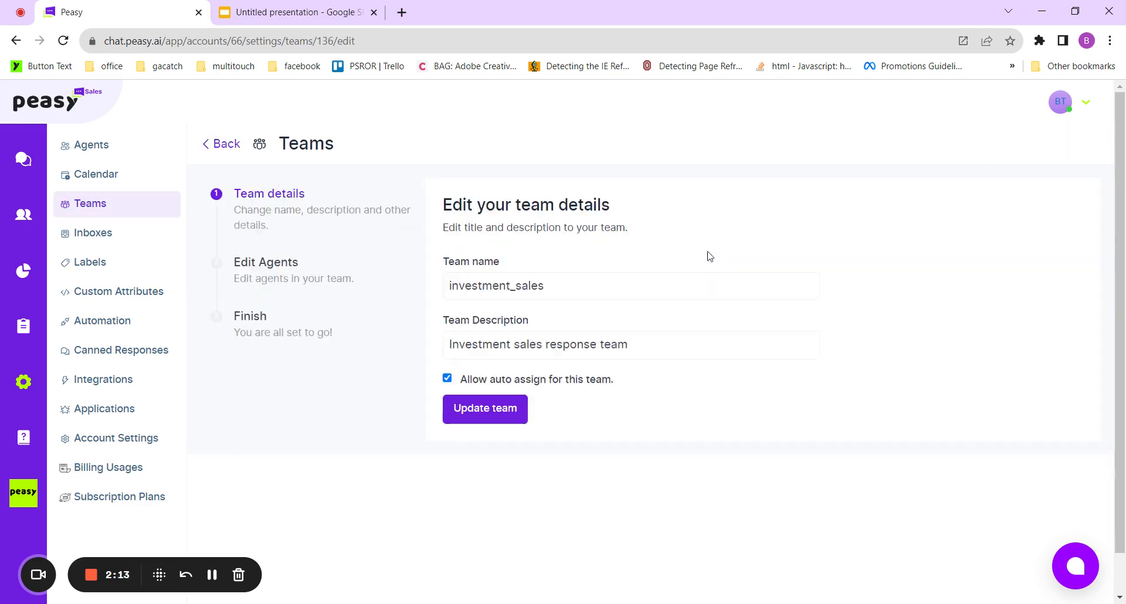
pyautogui.click(513, 287)
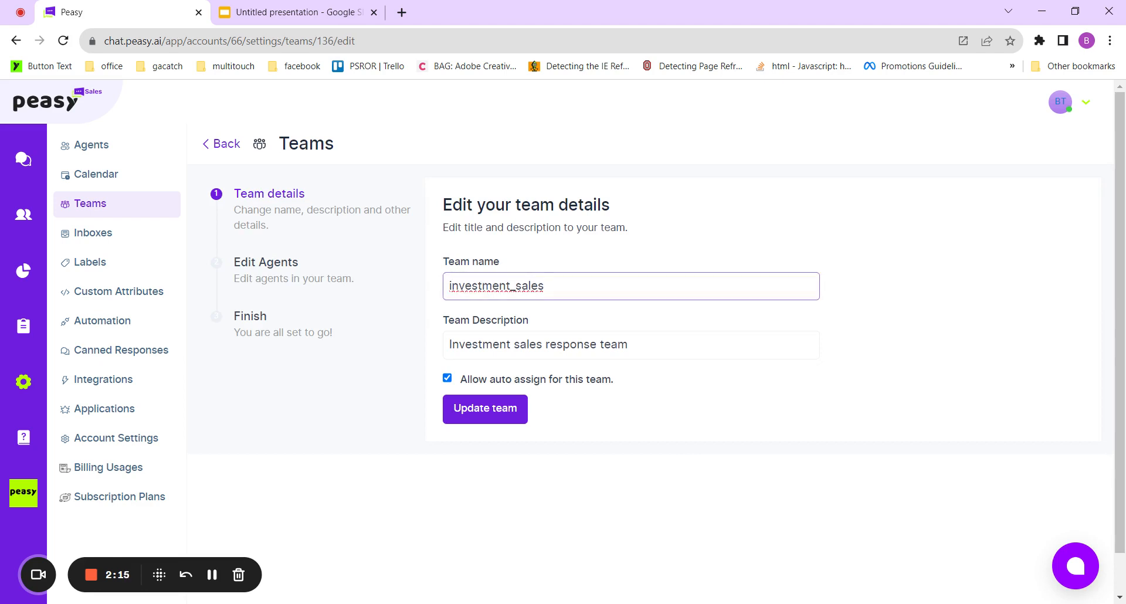
pyautogui.doubleClick(513, 287)
pyautogui.write('Central S')
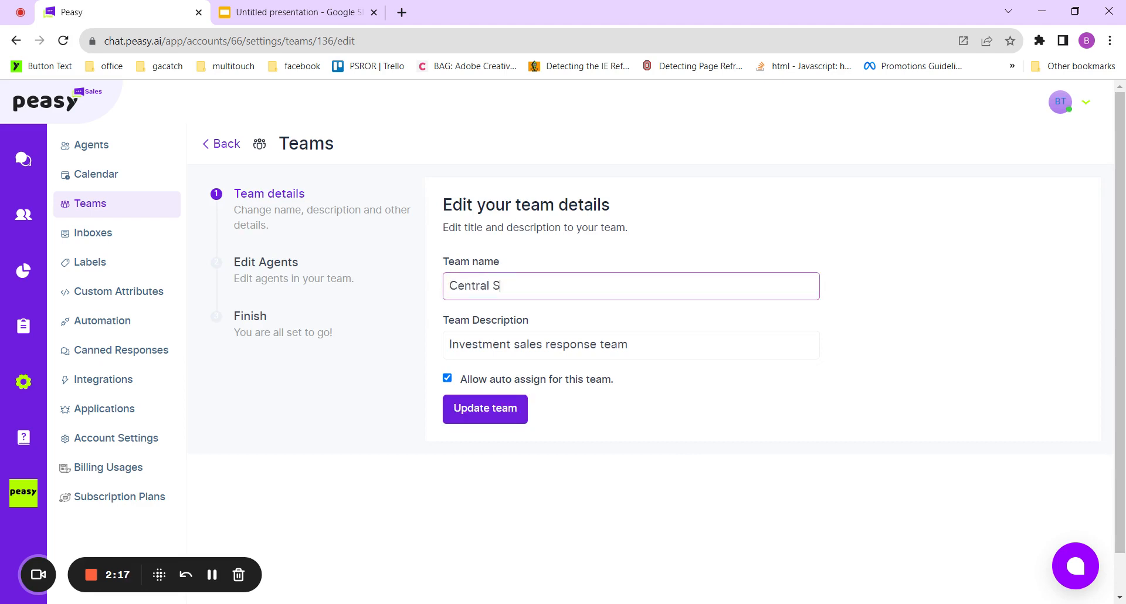
pyautogui.press('BackSpace')
pyautogui.press('BackSpace')
pyautogui.press('BackSpace')
pyautogui.write('l_sales')
pyautogui.press('Tab')
pyautogui.write('Cent')
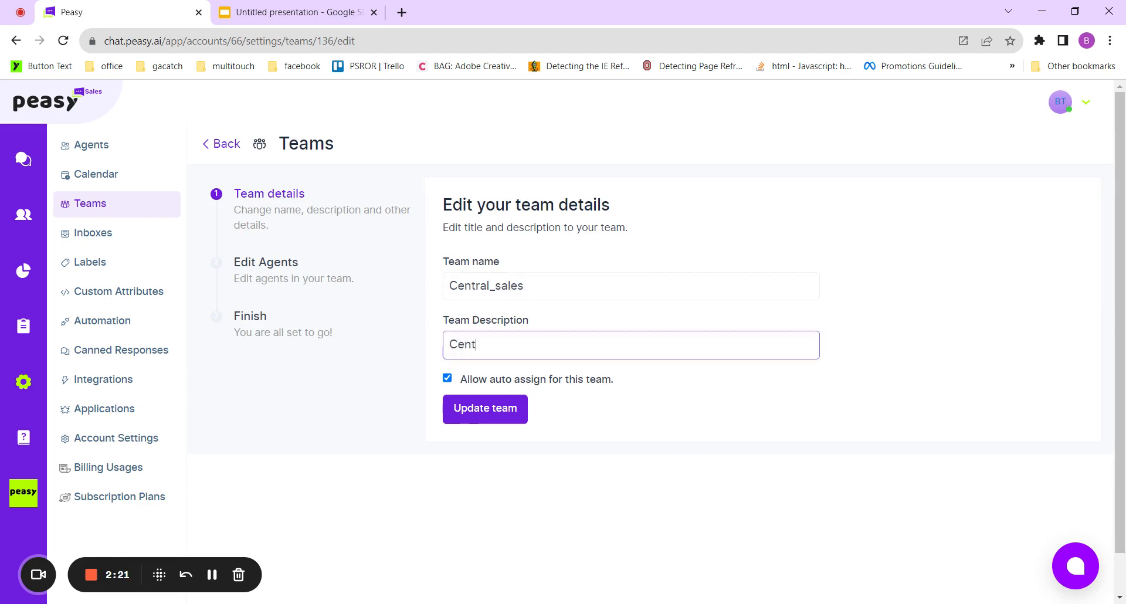
pyautogui.write('ral sales team')
pyautogui.click(491, 412)
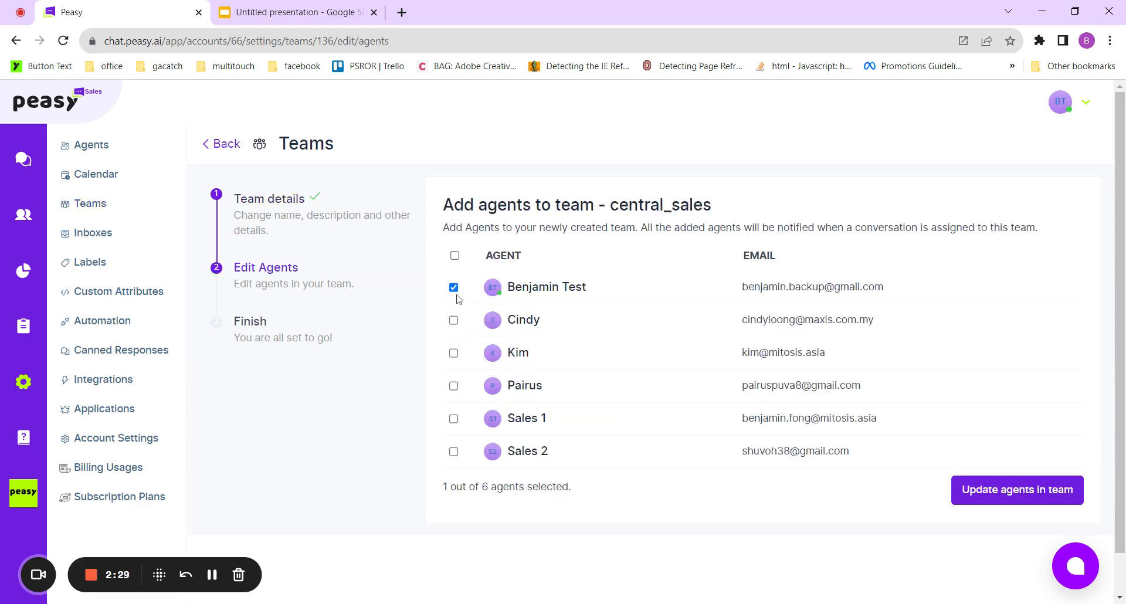
# - Replace the first listed agent in the central_sales team with the third and fourth agents, and finish the update
pyautogui.click(454, 287)
pyautogui.click(455, 374)
pyautogui.click(453, 385)
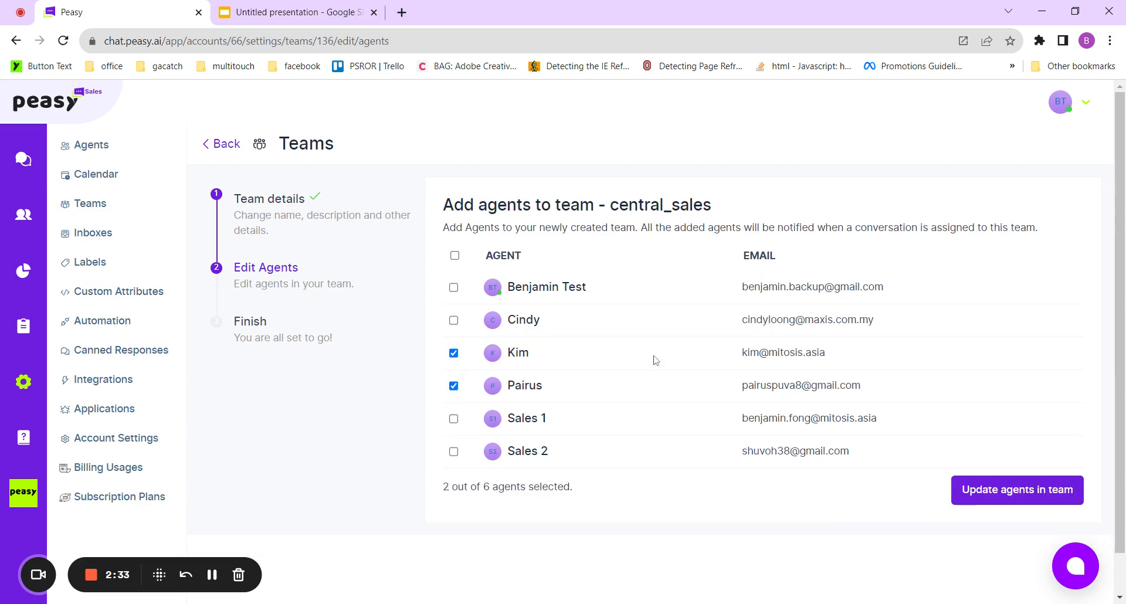
pyautogui.click(1039, 495)
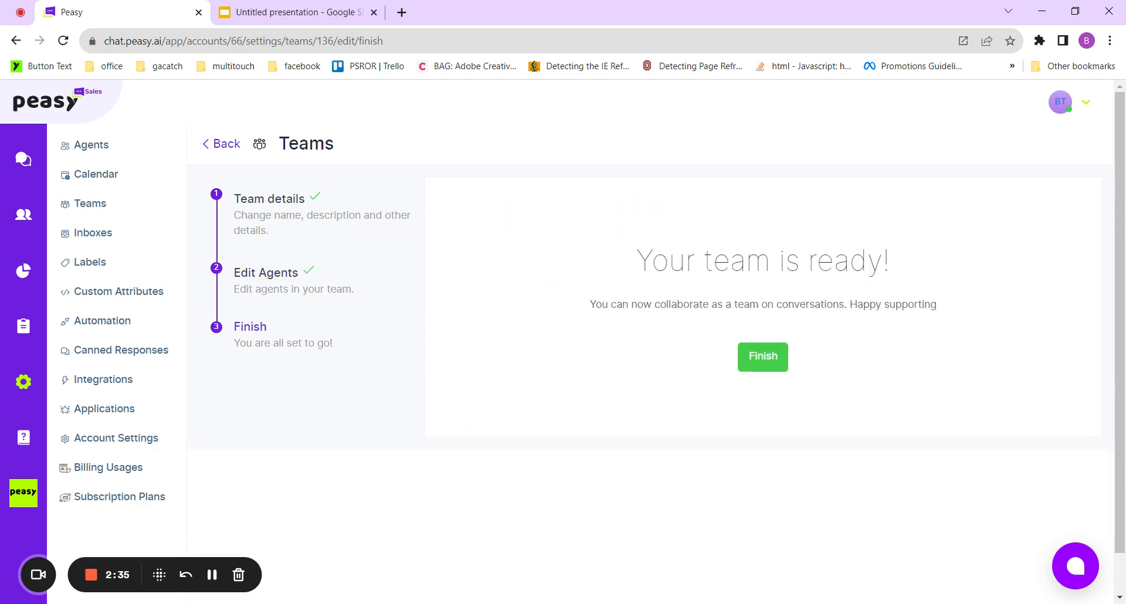
pyautogui.click(778, 359)
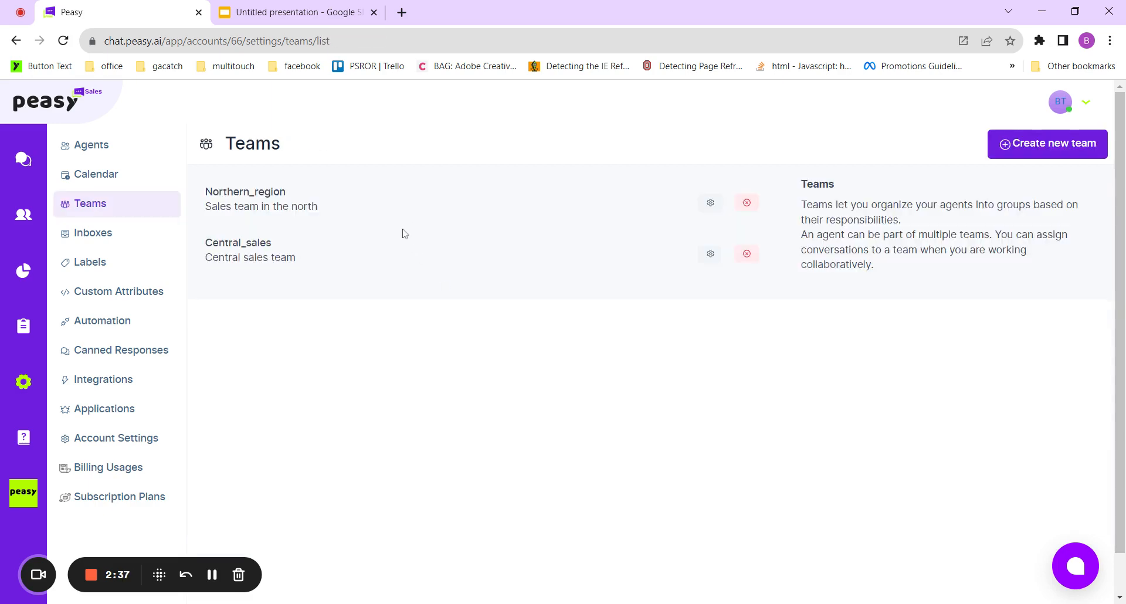
# - Create a new team named Southern_team with the description "southern sales team", keeping auto assign allowed
pyautogui.click(1030, 147)
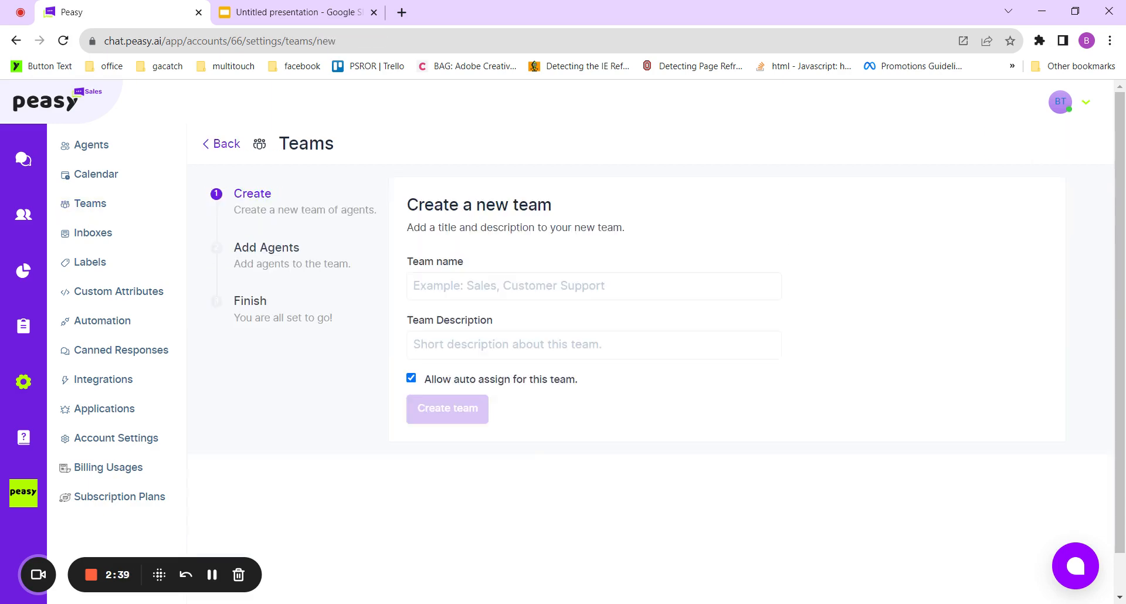
pyautogui.write('Sout')
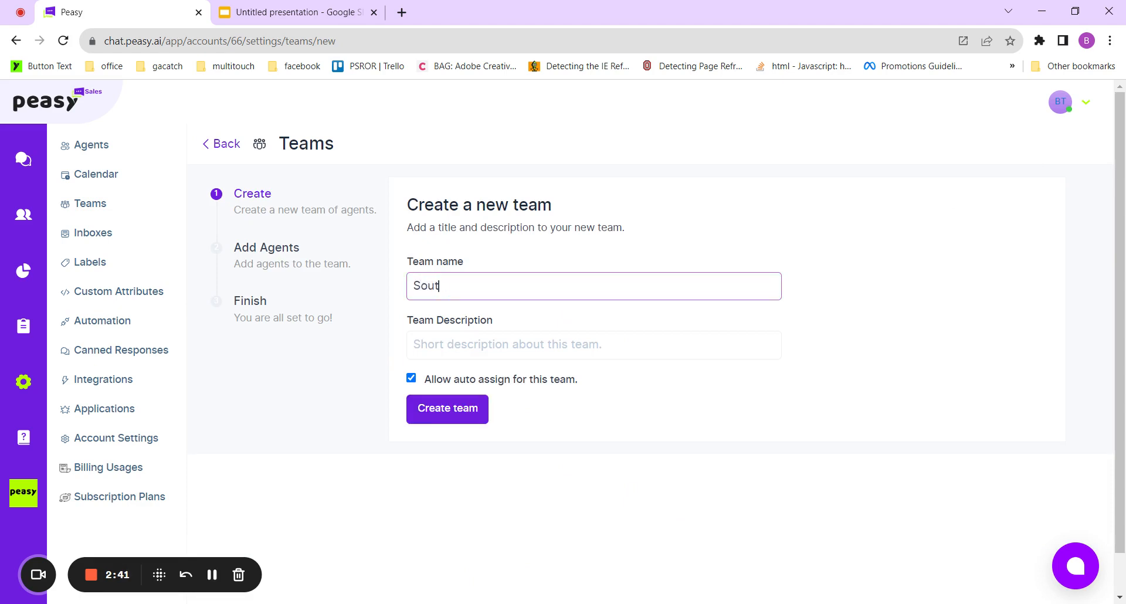
pyautogui.write('hern_team')
pyautogui.press('BackSpace')
pyautogui.write('m')
pyautogui.press('Tab')
pyautogui.write('south')
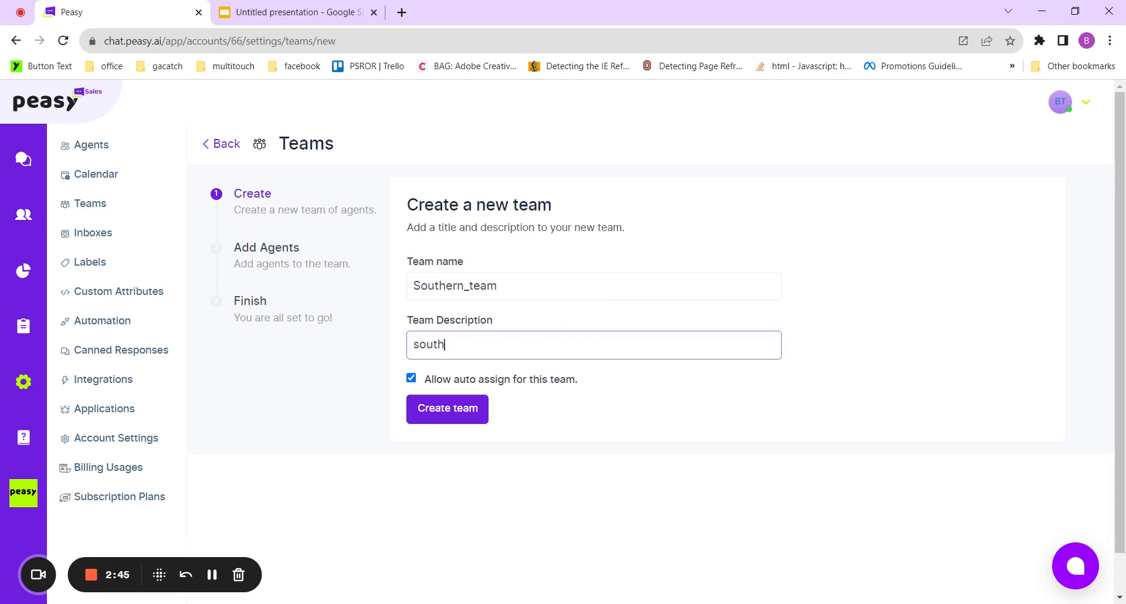
pyautogui.write('ern sales team')
pyautogui.click(467, 409)
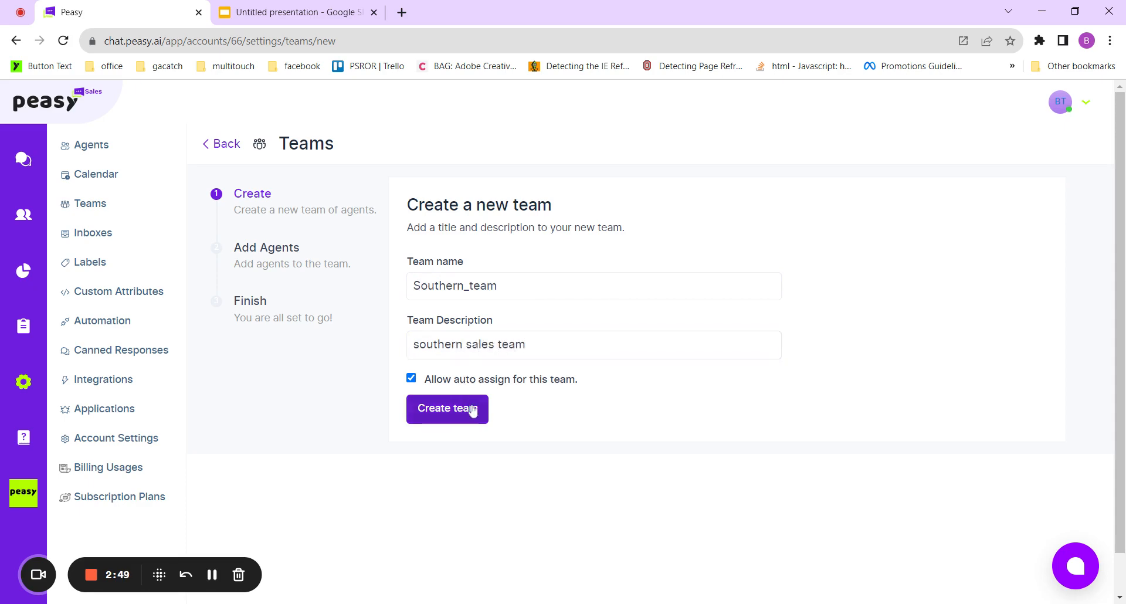
# - Add the agents Sales 1 and Sales 2 to southern_team and finish the team setup
pyautogui.click(417, 433)
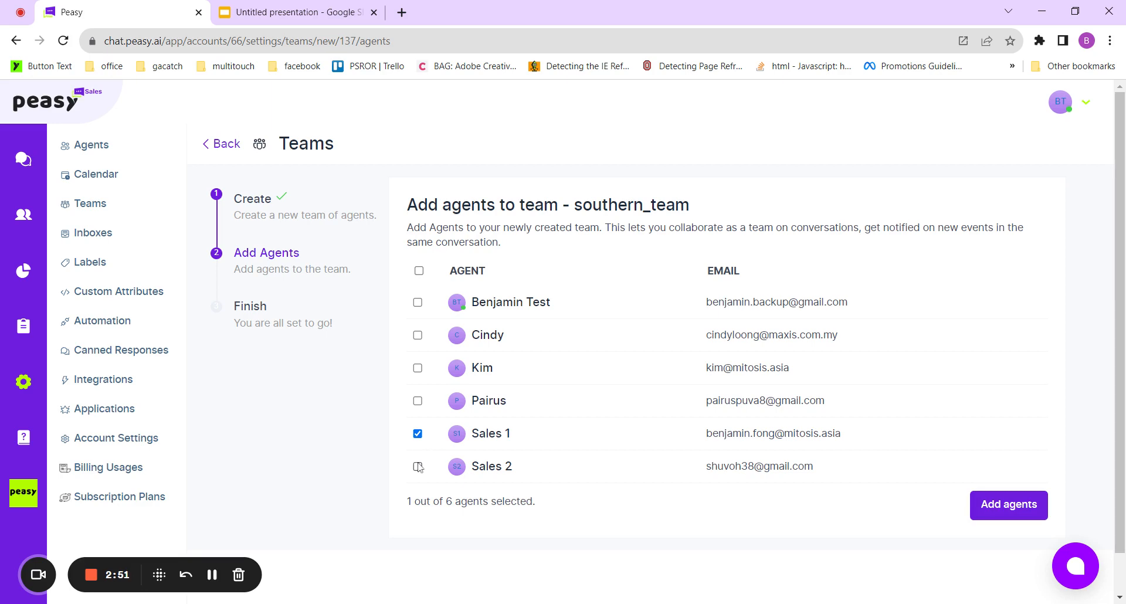
pyautogui.click(418, 466)
pyautogui.click(1026, 504)
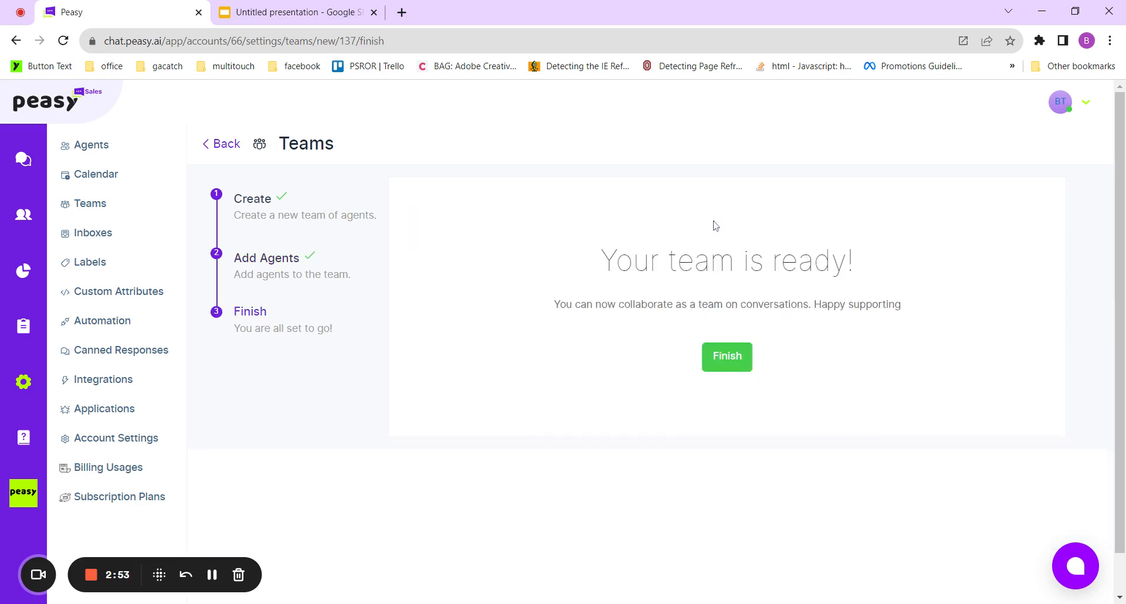
pyautogui.click(723, 361)
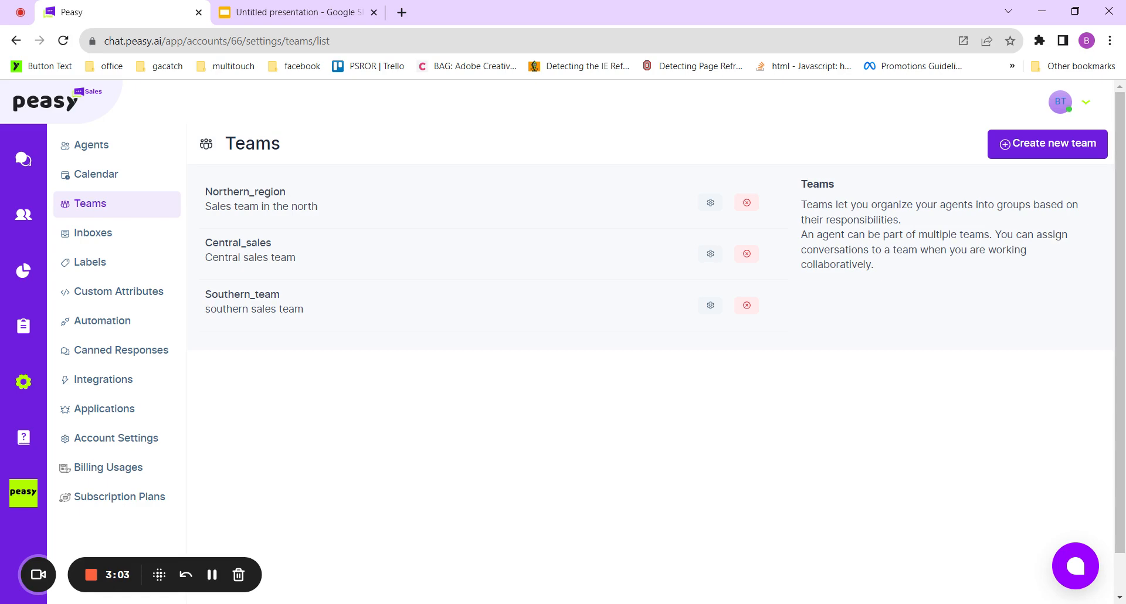
# - Switch to the Google Slides presentation and highlight the word "purpose" in the second box of the chatbot flowchart
pyautogui.click(264, 12)
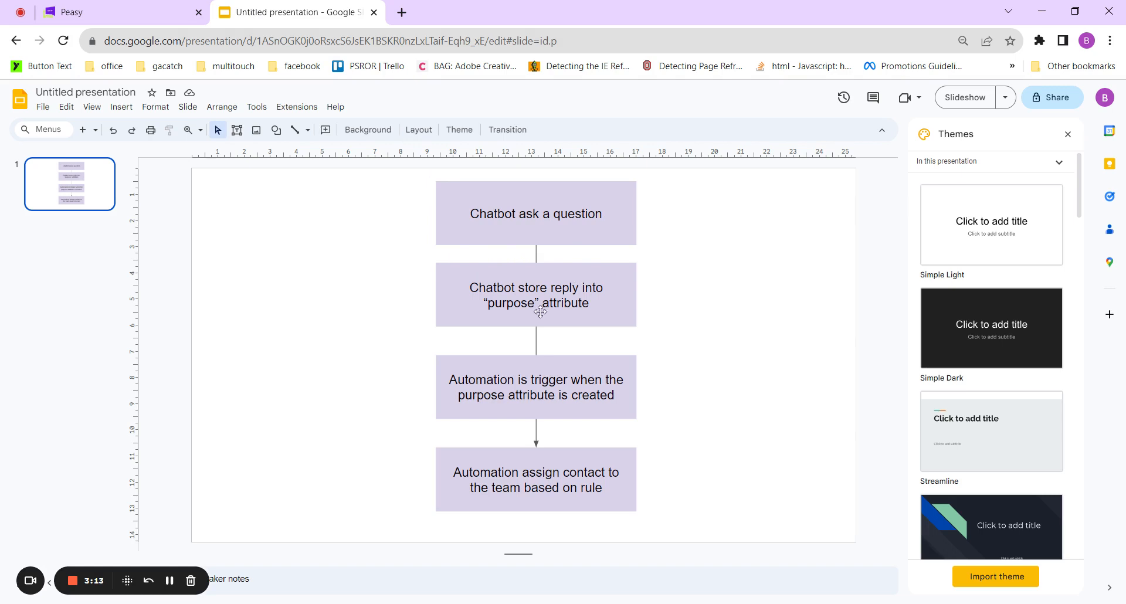
pyautogui.moveTo(534, 303); pyautogui.dragTo(487, 303)
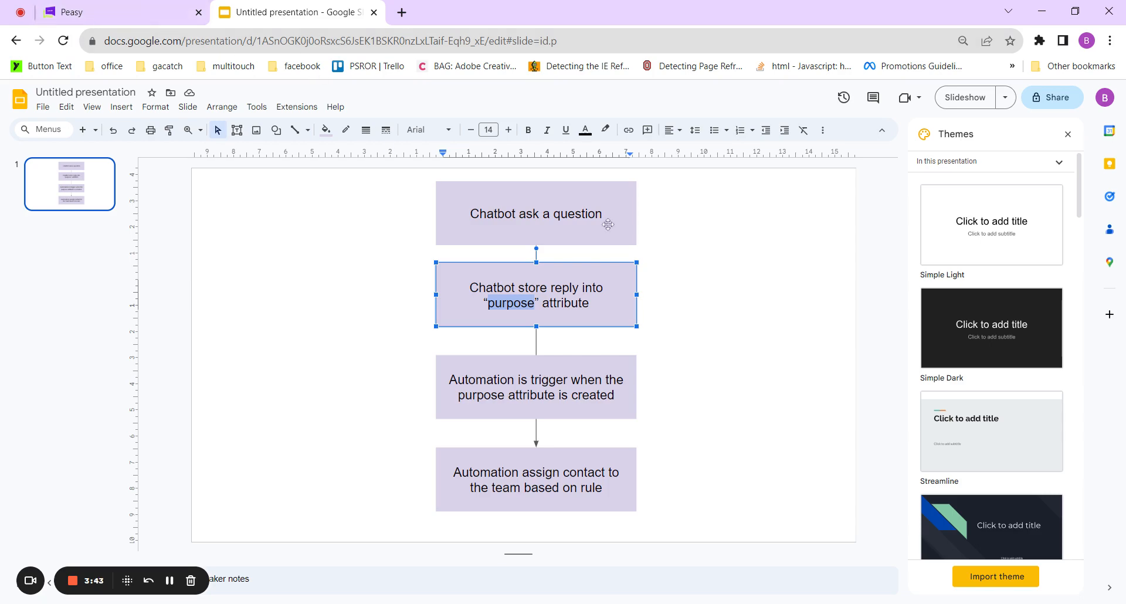
# - Switch back to Peasy and open the chatbot flow 66-incomming_msg_bot-X8S988 for editing
pyautogui.click(100, 15)
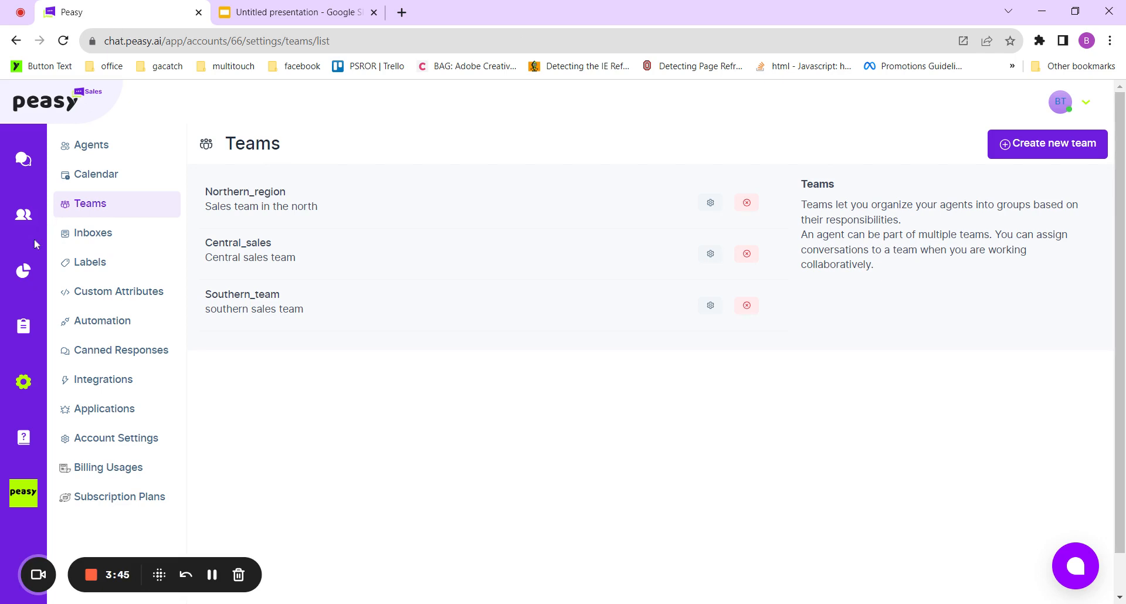
pyautogui.click(25, 328)
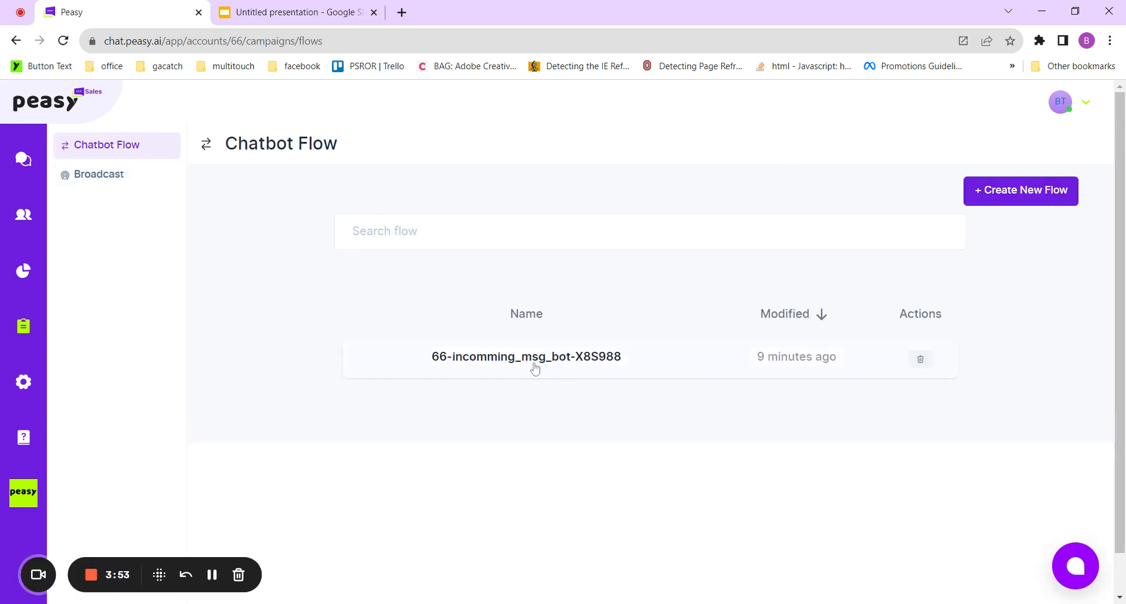
pyautogui.click(534, 365)
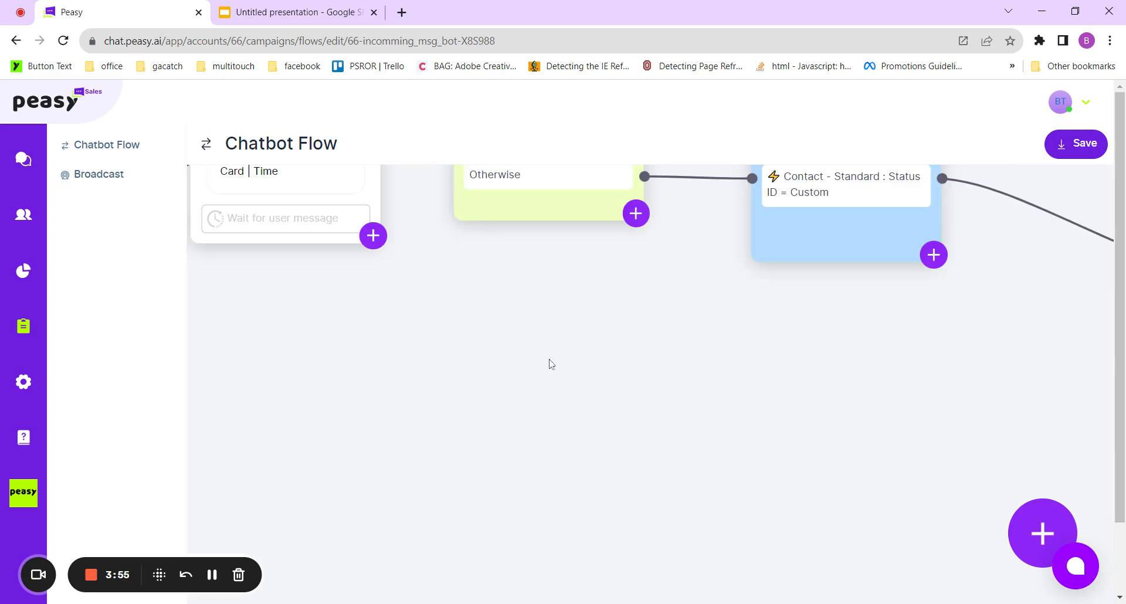
# - Open the Purpose card of the Lead-delegation node for editing
pyautogui.moveTo(757, 377); pyautogui.dragTo(455, 362)
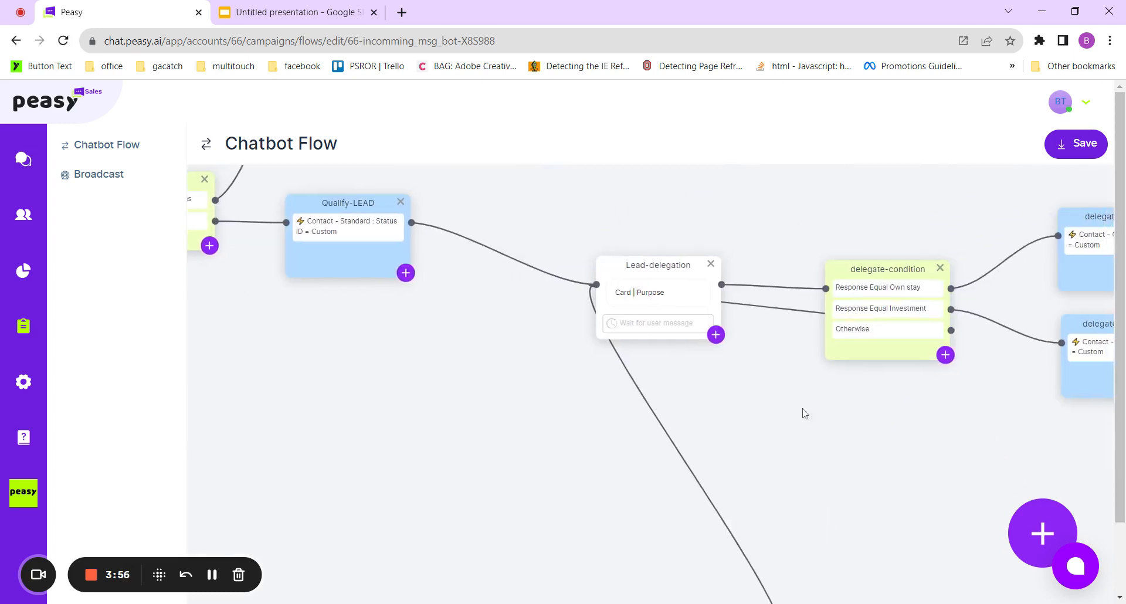
pyautogui.moveTo(802, 410); pyautogui.dragTo(776, 379)
pyautogui.moveTo(658, 363); pyautogui.dragTo(795, 498)
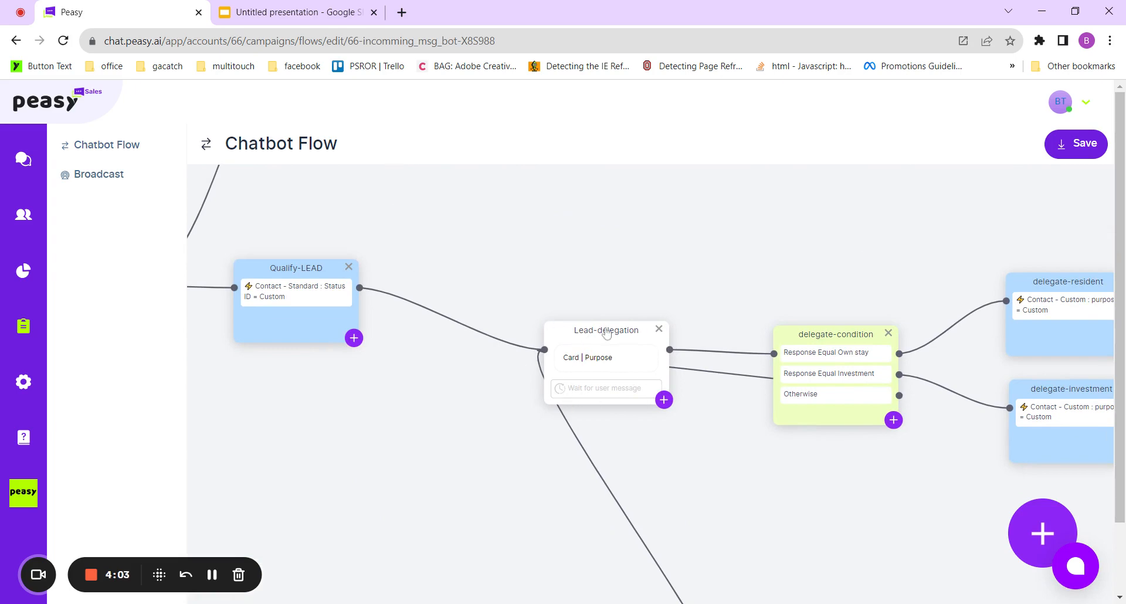
pyautogui.click(611, 353)
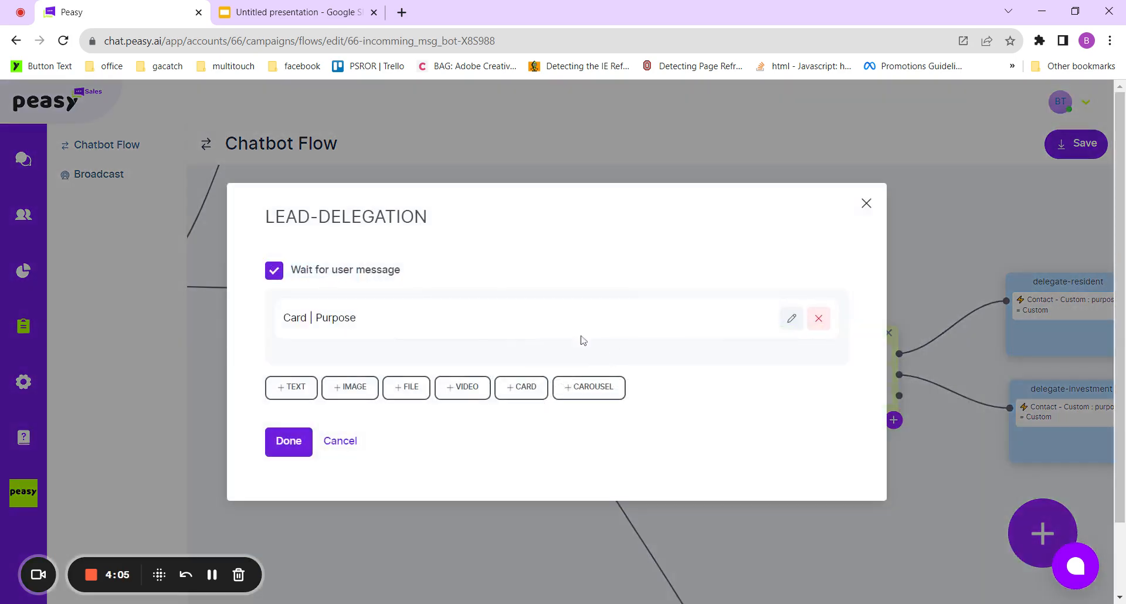
pyautogui.click(791, 318)
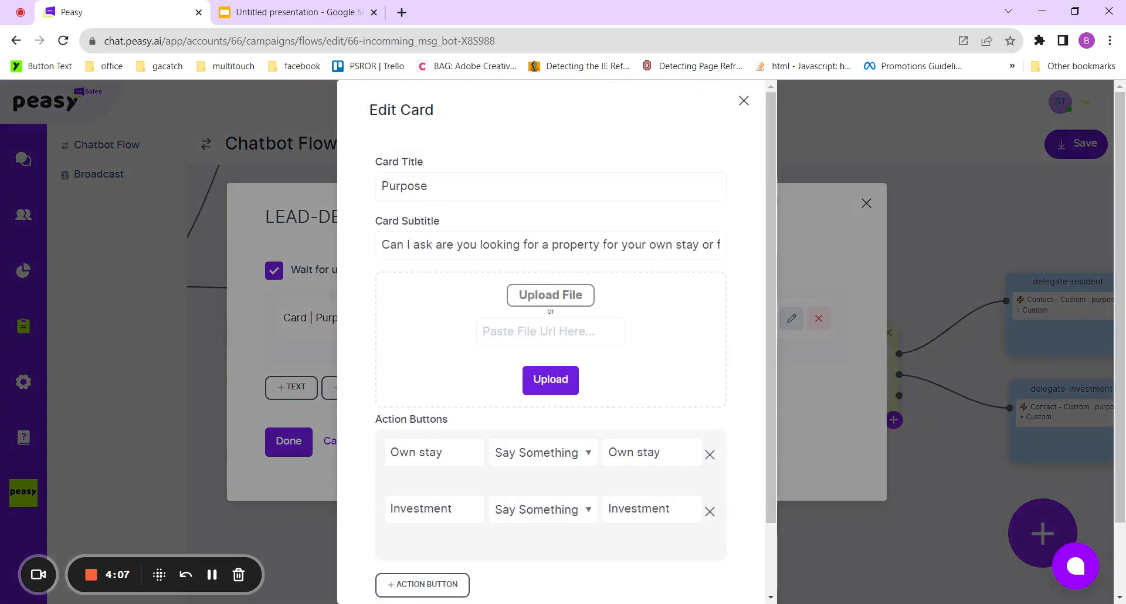
# - Set the card title to "Location" and the subtitle to "Where are you currently located?"
pyautogui.click(484, 187)
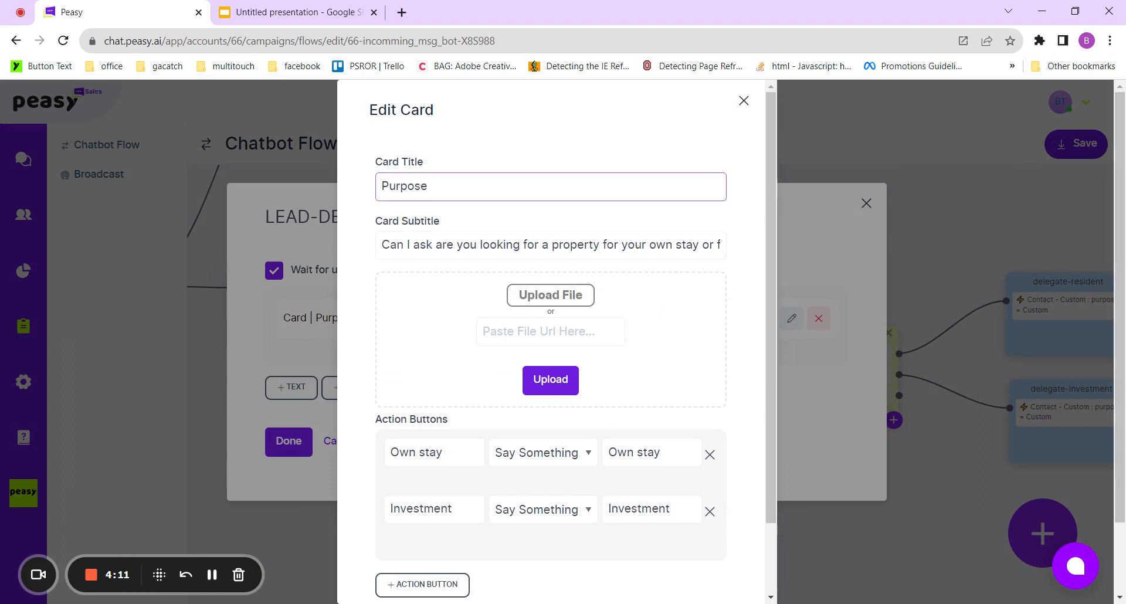
pyautogui.press('BackSpace')
pyautogui.press('BackSpace')
pyautogui.press('BackSpace')
pyautogui.press('BackSpace')
pyautogui.press('BackSpace')
pyautogui.press('BackSpace')
pyautogui.write('Location')
pyautogui.press('Tab')
pyautogui.write('W')
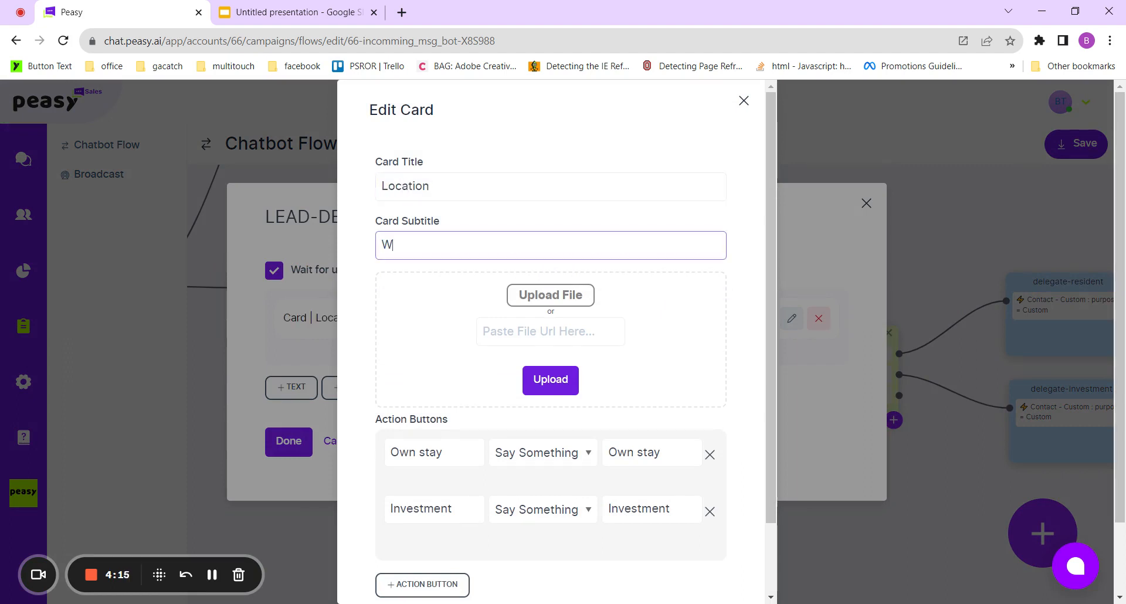
pyautogui.write('here are you currently')
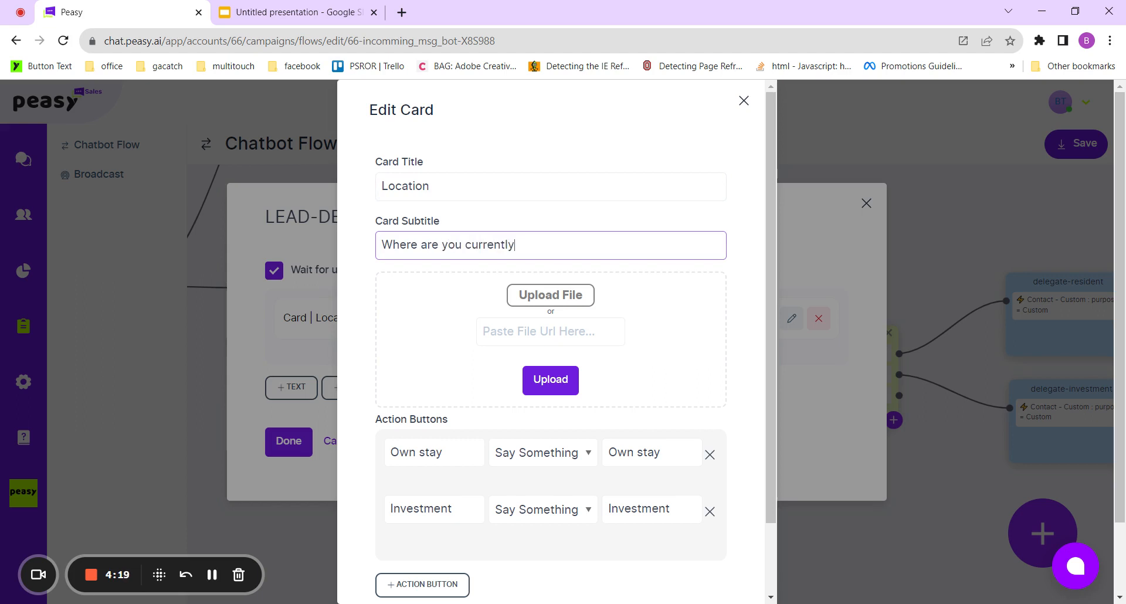
pyautogui.write(' located?')
# - Change the first action button's title and its Say Something value to "Northern"
pyautogui.moveTo(451, 452); pyautogui.dragTo(388, 452)
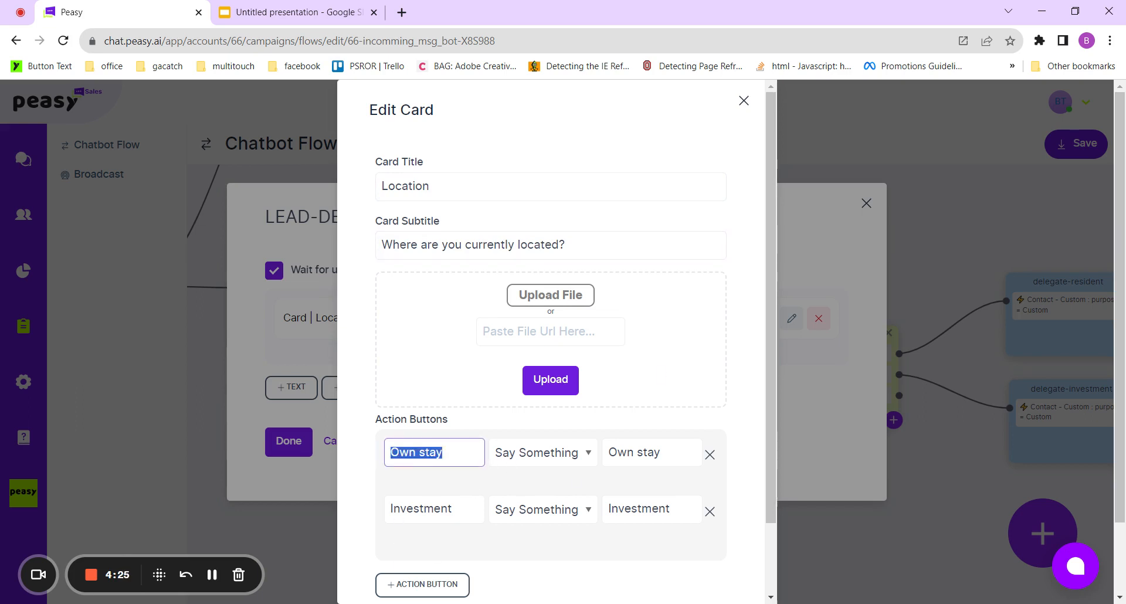
pyautogui.write('Northe')
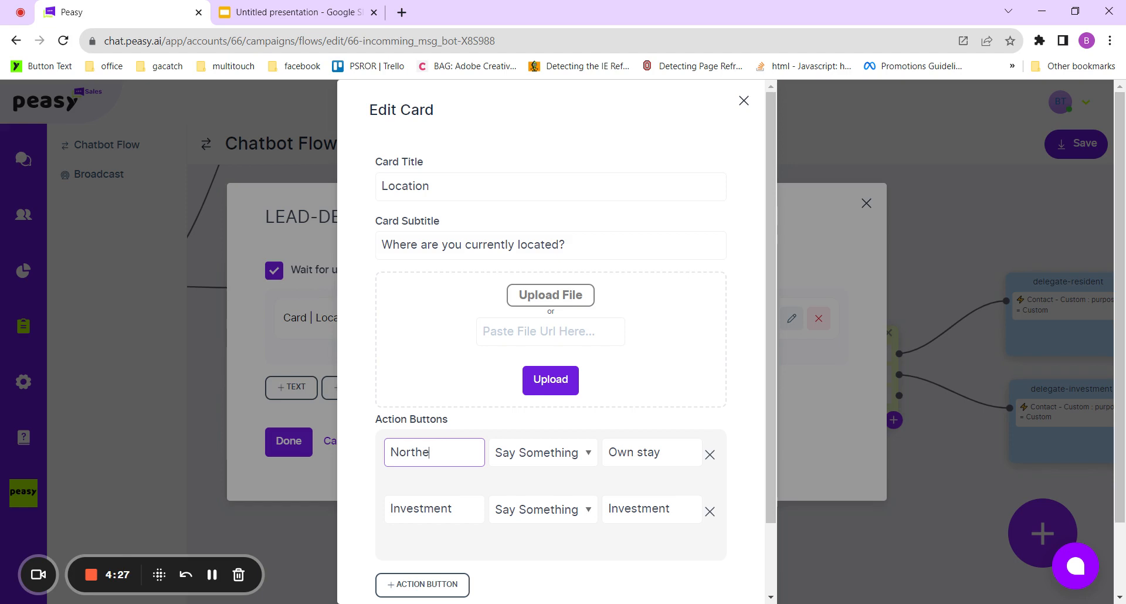
pyautogui.write('rn')
pyautogui.press('Tab')
pyautogui.press('Tab')
pyautogui.write('N')
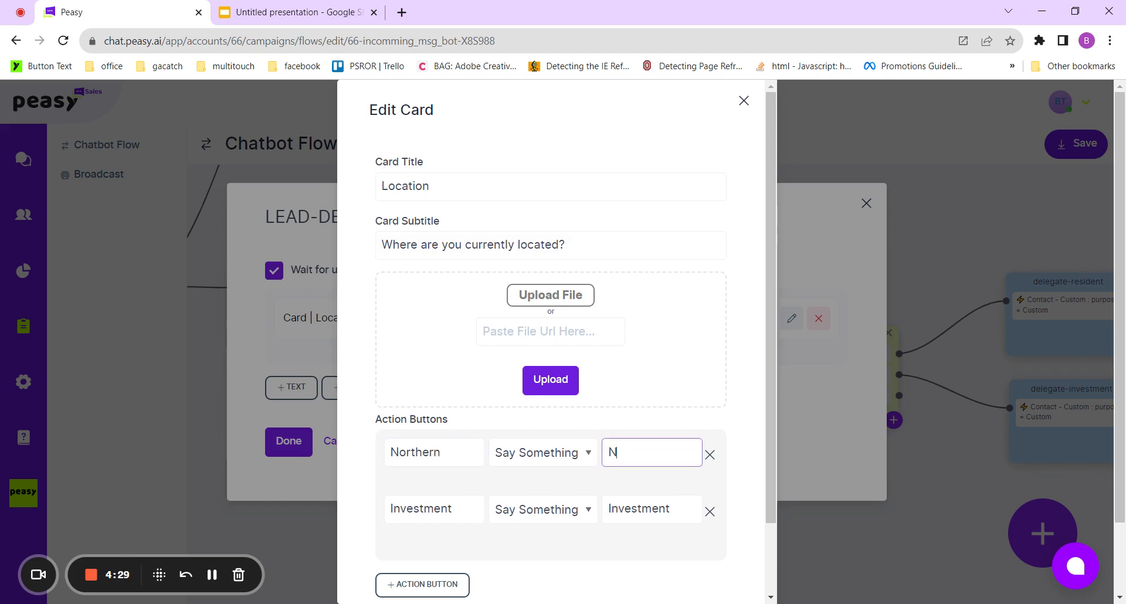
pyautogui.write('ortherbnn')
# - Change the second action button's title and its Say Something value to "Central"
pyautogui.press('Tab')
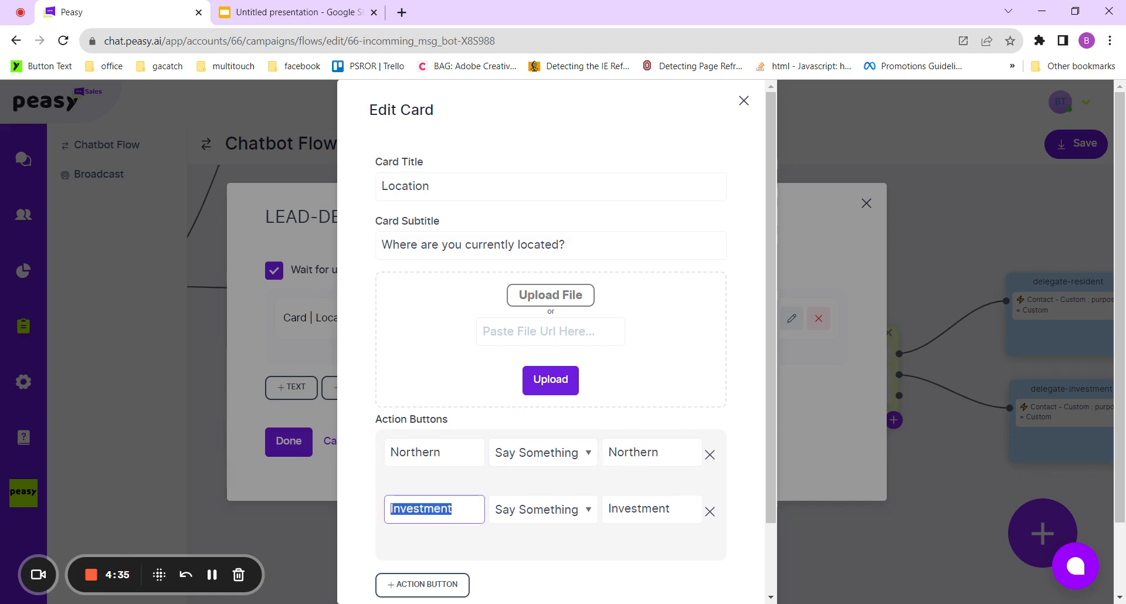
pyautogui.write('Central')
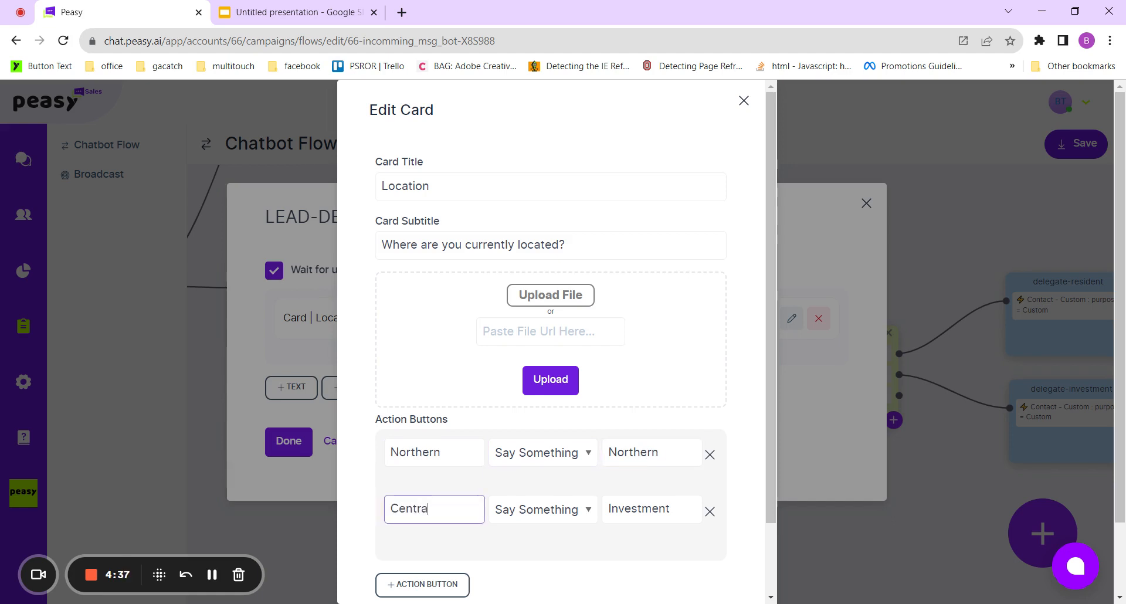
pyautogui.press('Tab')
pyautogui.press('Tab')
pyautogui.write('Cen')
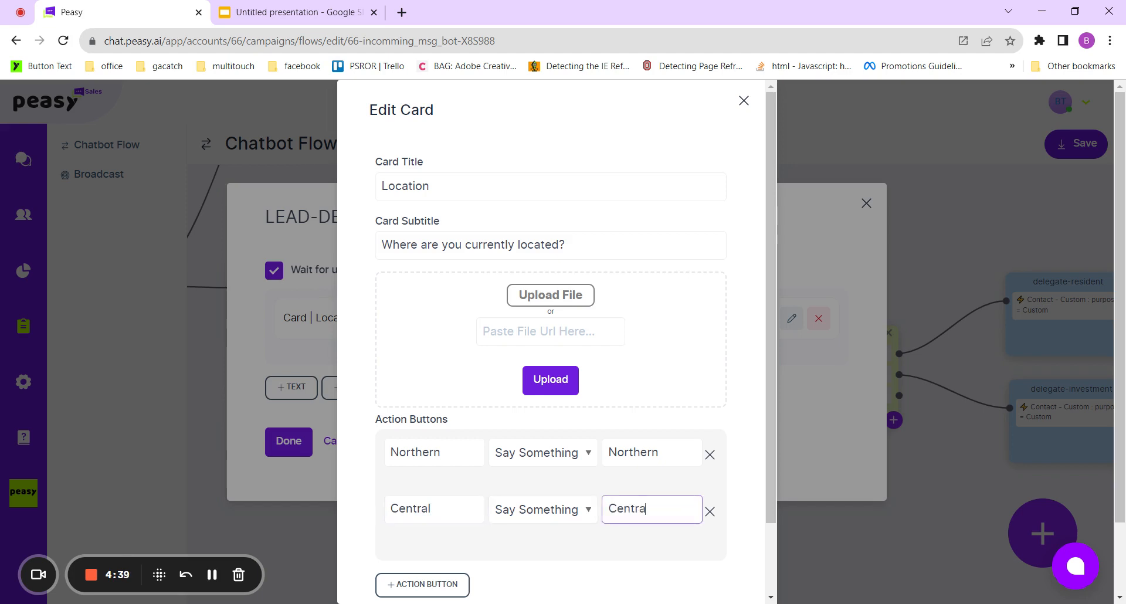
# - Add a third Say Something action button with title and value "Southern", and confirm the card and the Lead-delegation node
pyautogui.scroll(-2, 348, 425)
pyautogui.click(449, 502)
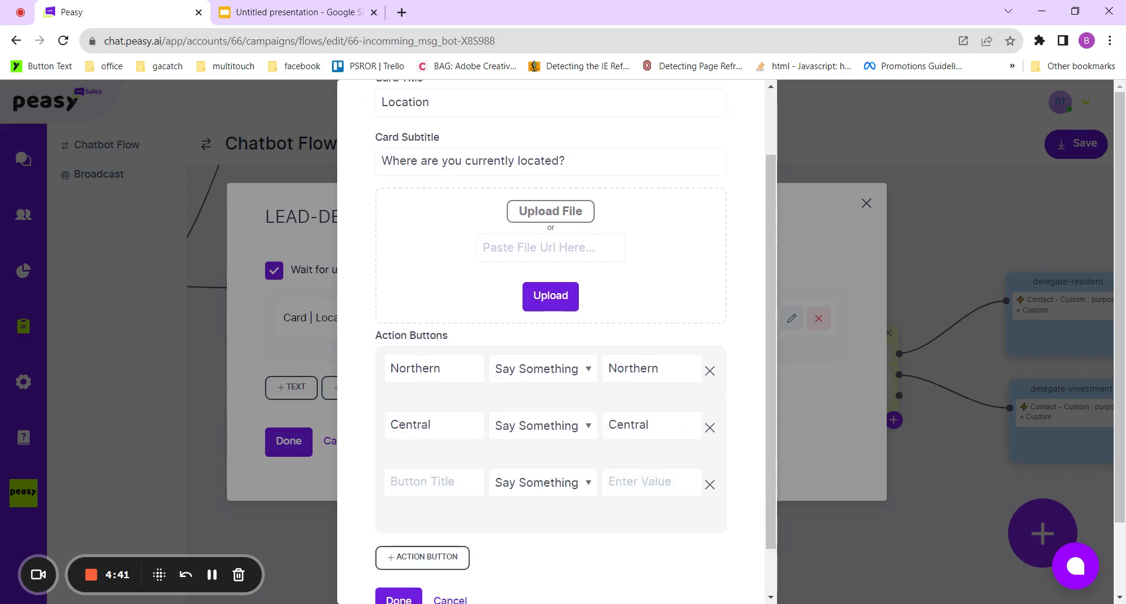
pyautogui.write('Sout')
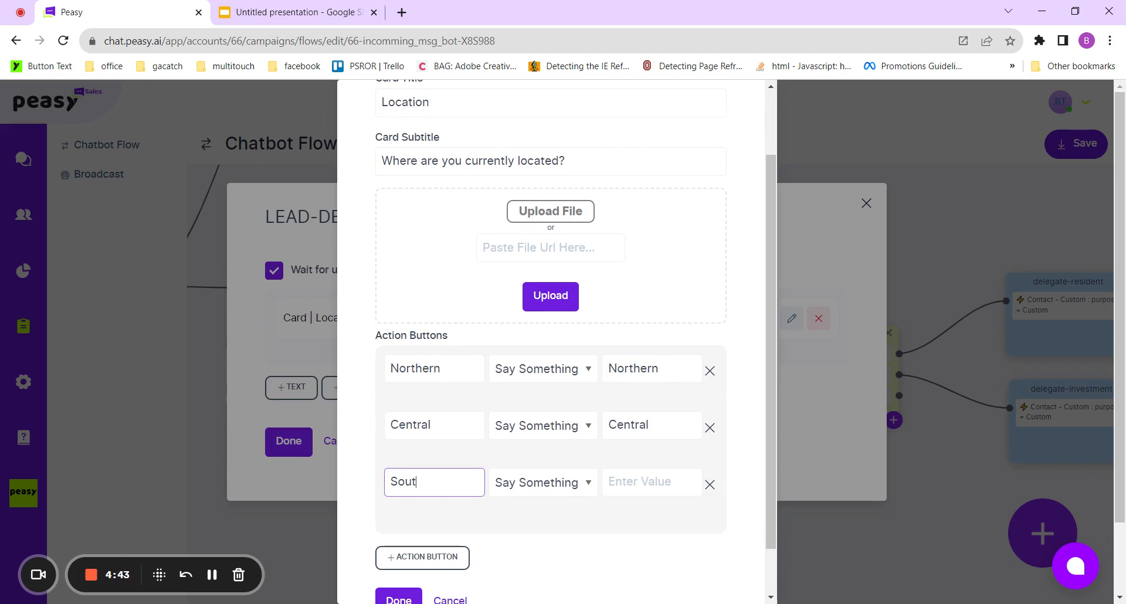
pyautogui.write('hern')
pyautogui.press('Tab')
pyautogui.press('Tab')
pyautogui.write('Sou')
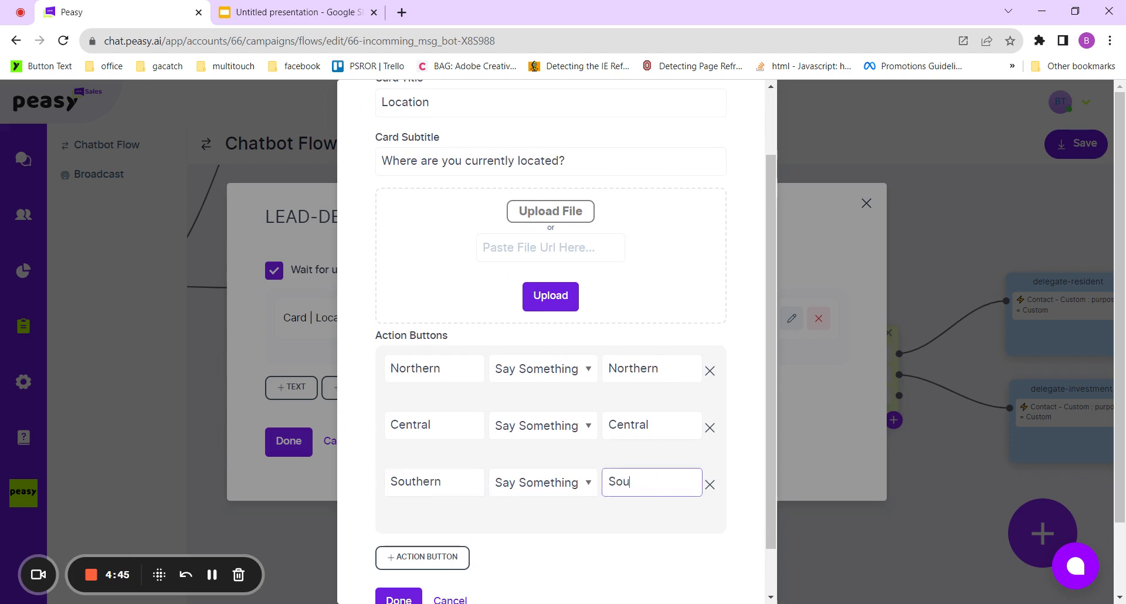
pyautogui.write('ther')
pyautogui.write('n')
pyautogui.scroll(-1, 553, 483)
pyautogui.click(397, 544)
pyautogui.click(276, 441)
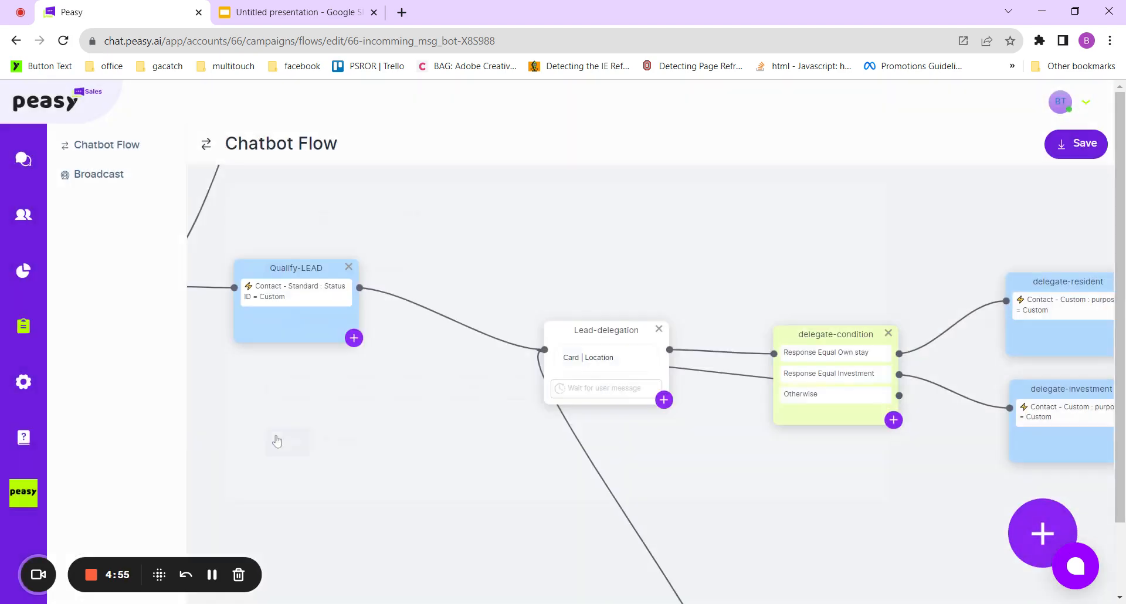
# - Set the first condition of the delegate-condition node to match the response text "Northern"
pyautogui.moveTo(709, 465); pyautogui.dragTo(550, 444)
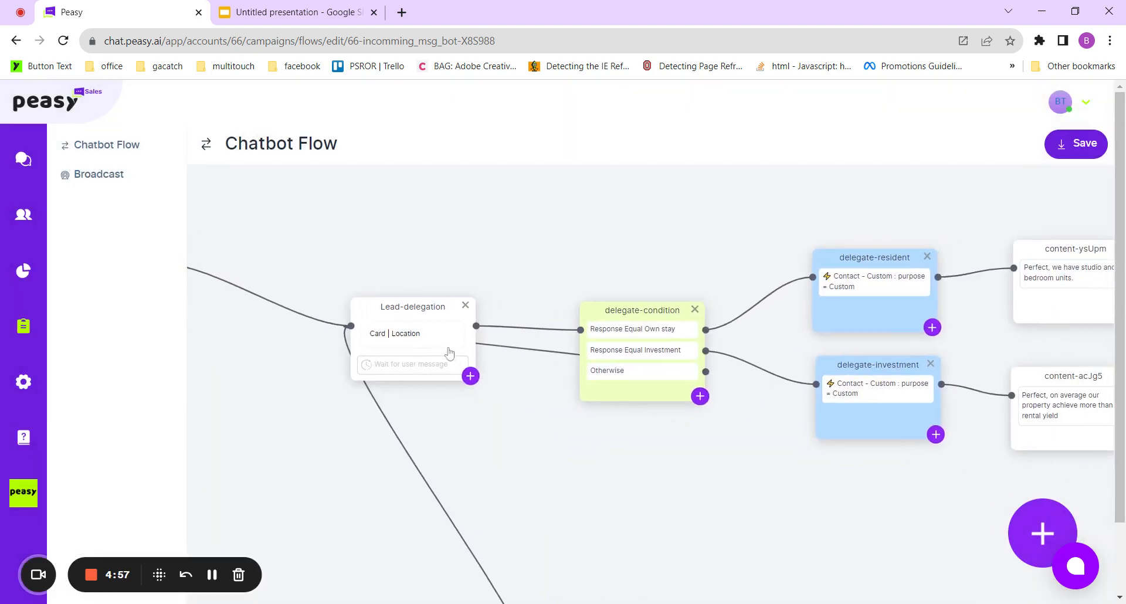
pyautogui.moveTo(634, 456); pyautogui.dragTo(543, 439)
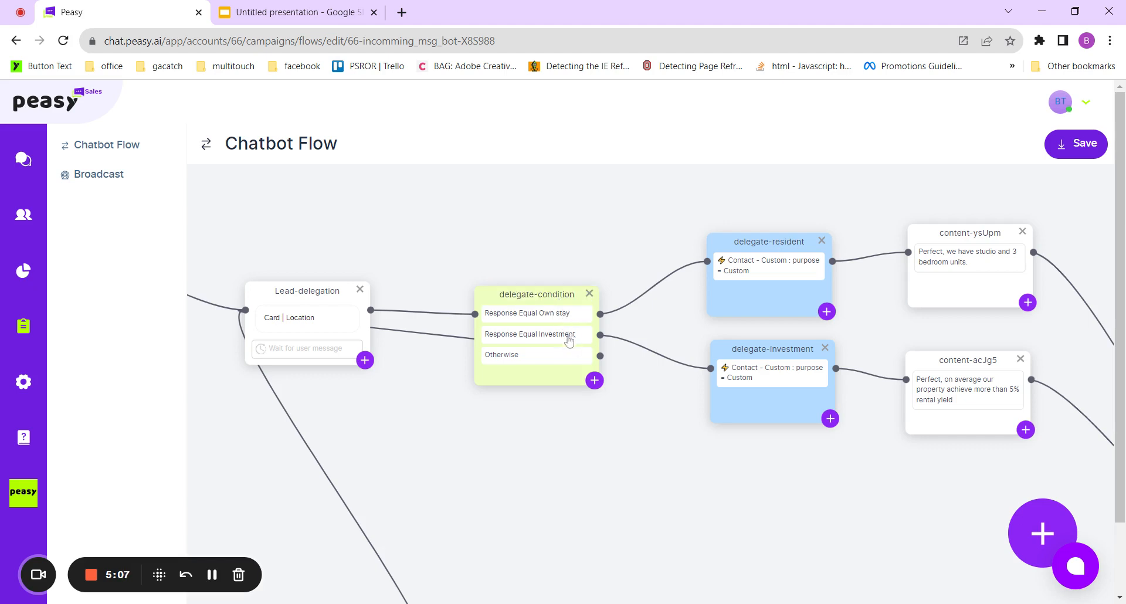
pyautogui.click(558, 295)
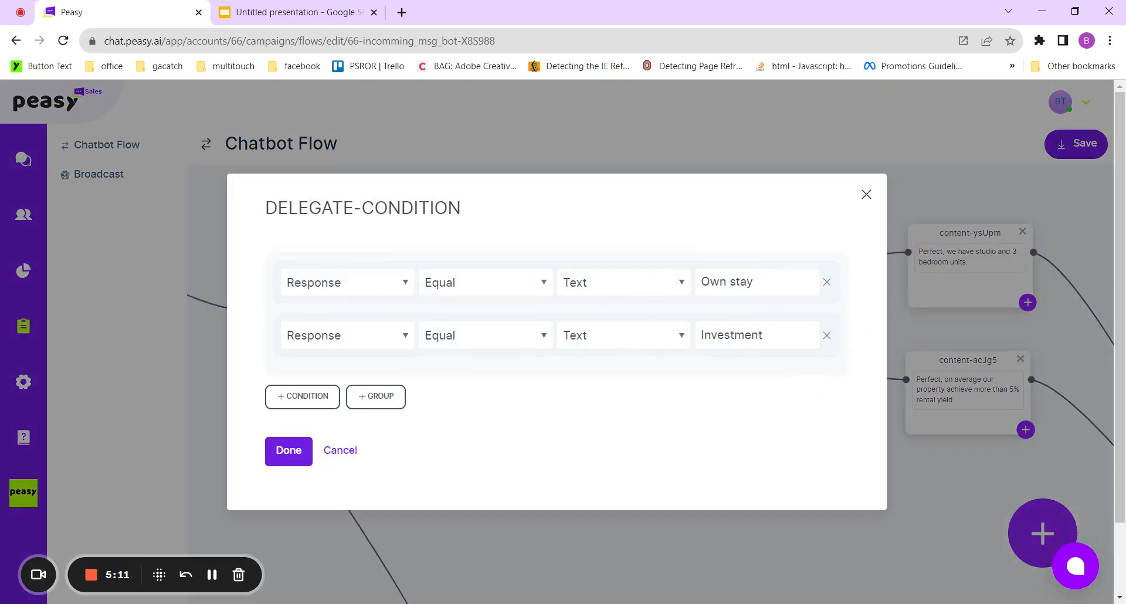
pyautogui.click(753, 281)
pyautogui.hotkey('ctrl', 'a')
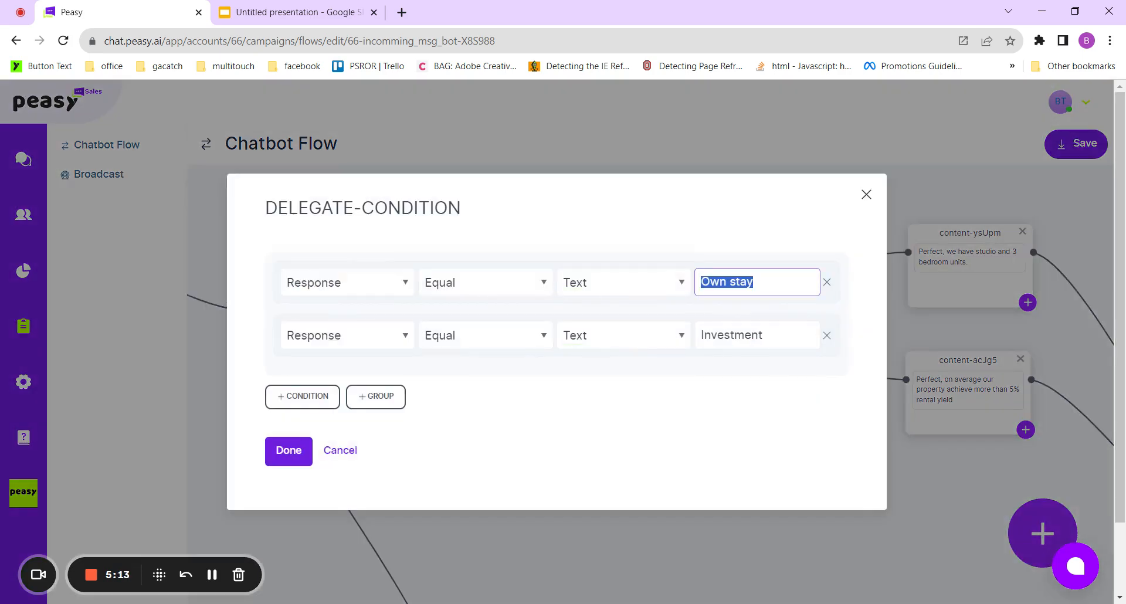
pyautogui.write('Northern')
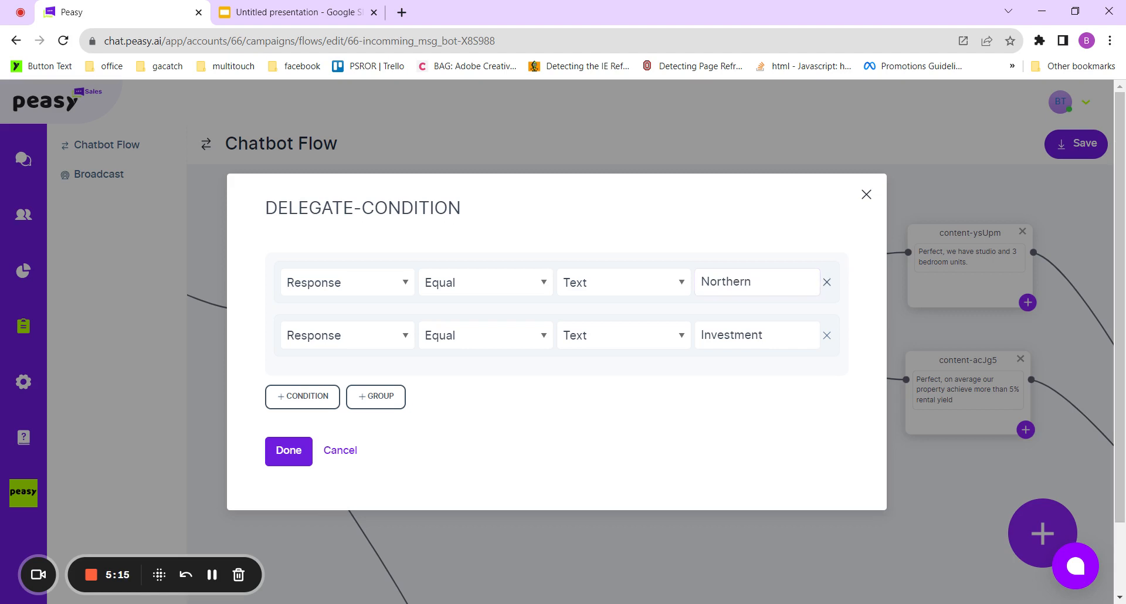
# - Set the second condition's response text to "Central"
pyautogui.press('Tab')
pyautogui.press('Tab')
pyautogui.press('Tab')
pyautogui.press('Tab')
pyautogui.write('Cwent')
pyautogui.press('BackSpace')
pyautogui.write('entral')
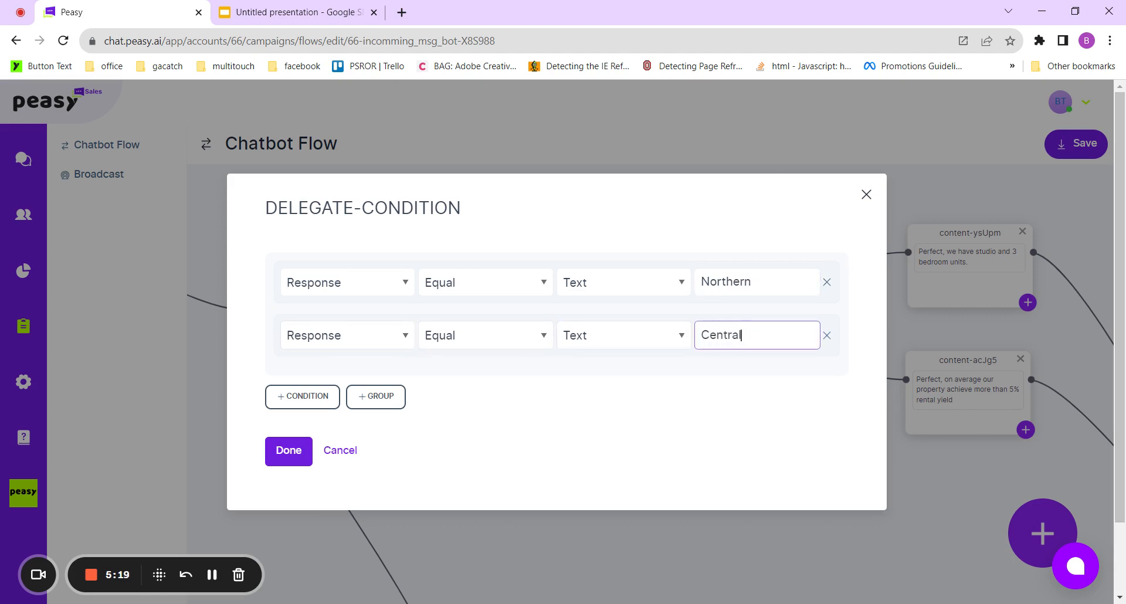
# - Add a third condition, Response Equal Text "Southern", and confirm the delegate-condition node
pyautogui.click(309, 397)
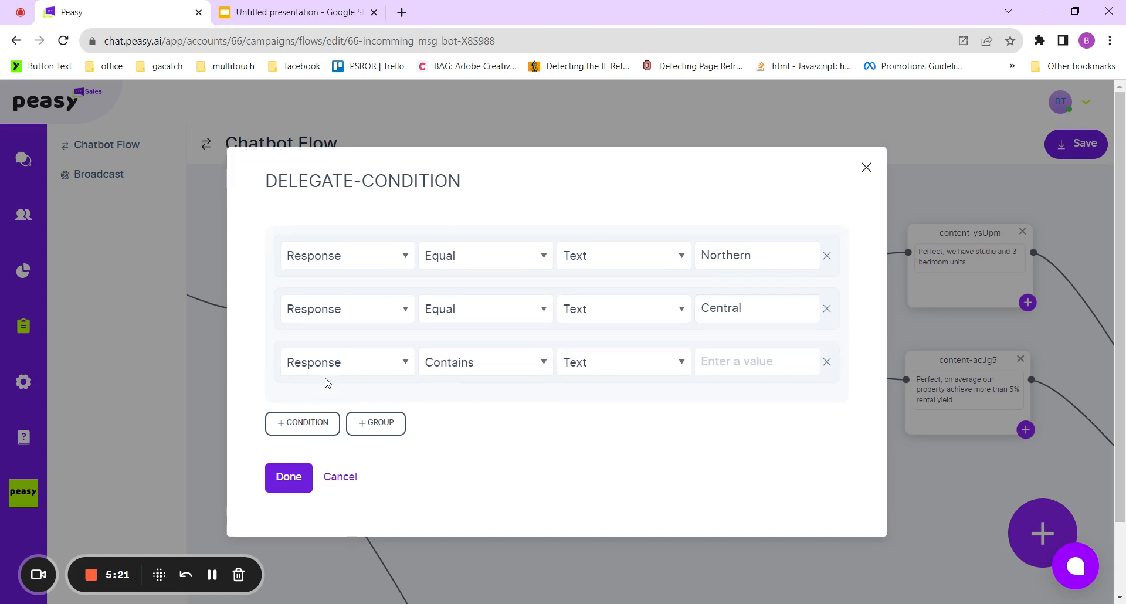
pyautogui.click(491, 385)
pyautogui.click(729, 363)
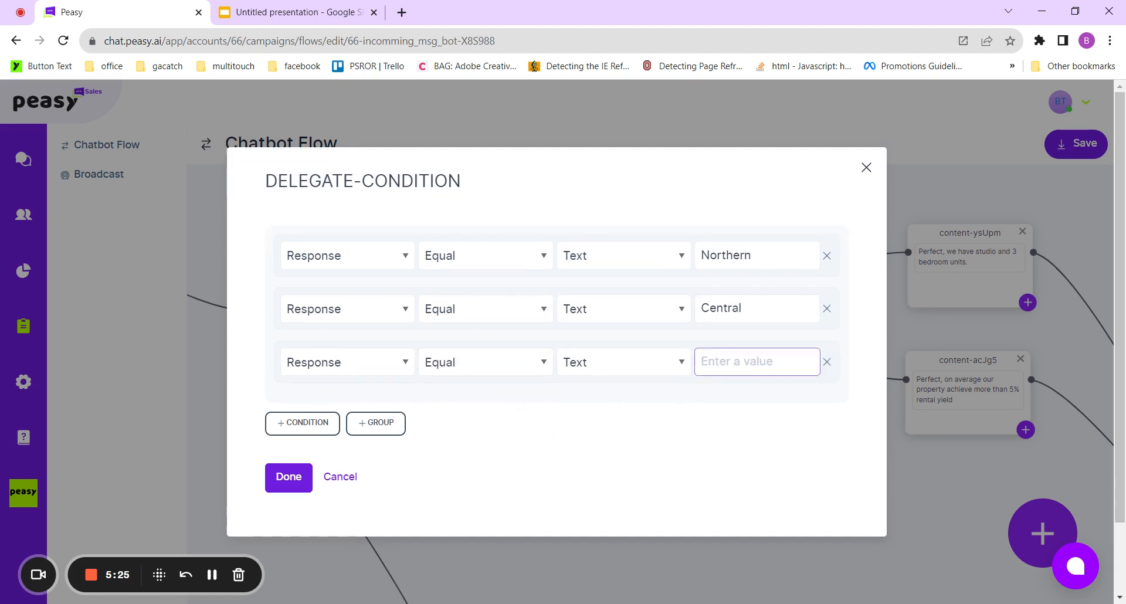
pyautogui.write('Southern')
pyautogui.click(289, 475)
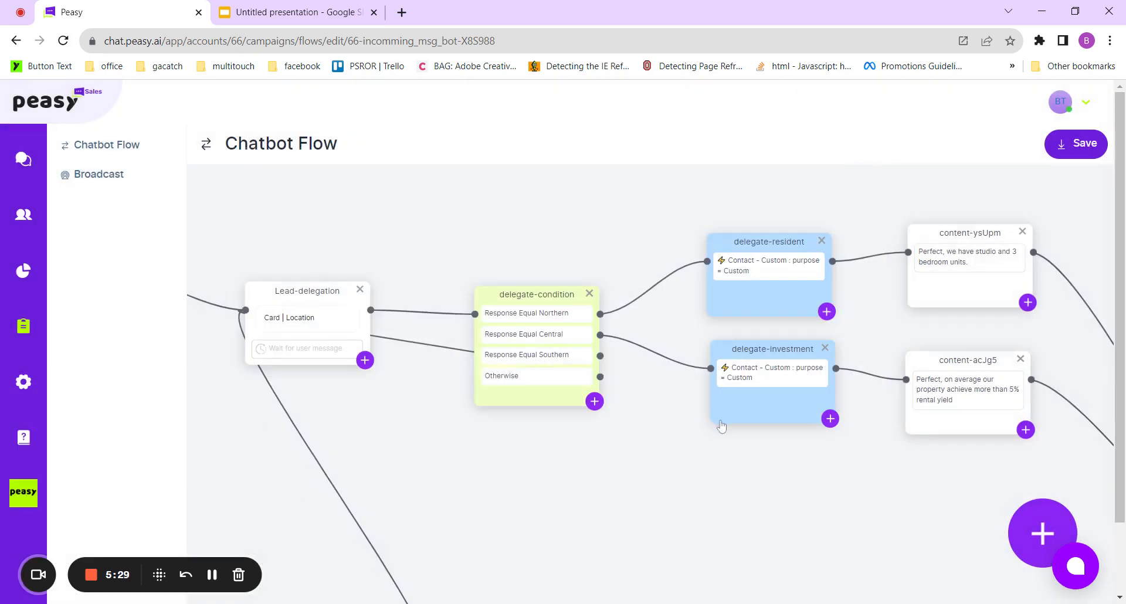
# - Open the settings of the delegate-resident node
pyautogui.moveTo(733, 438); pyautogui.dragTo(618, 377)
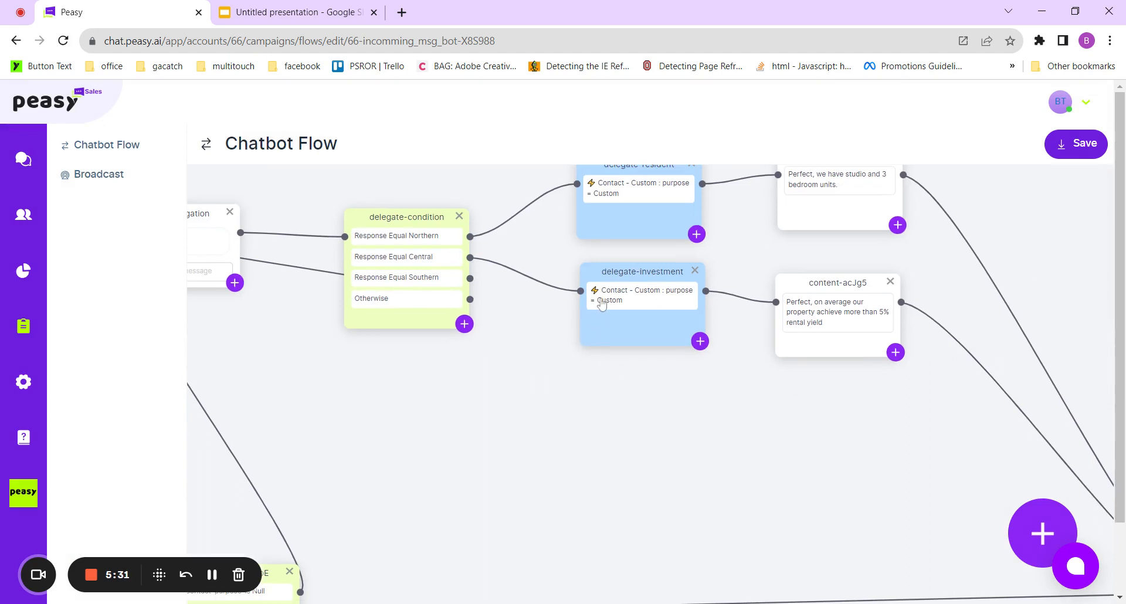
pyautogui.scroll(2, 562, 258)
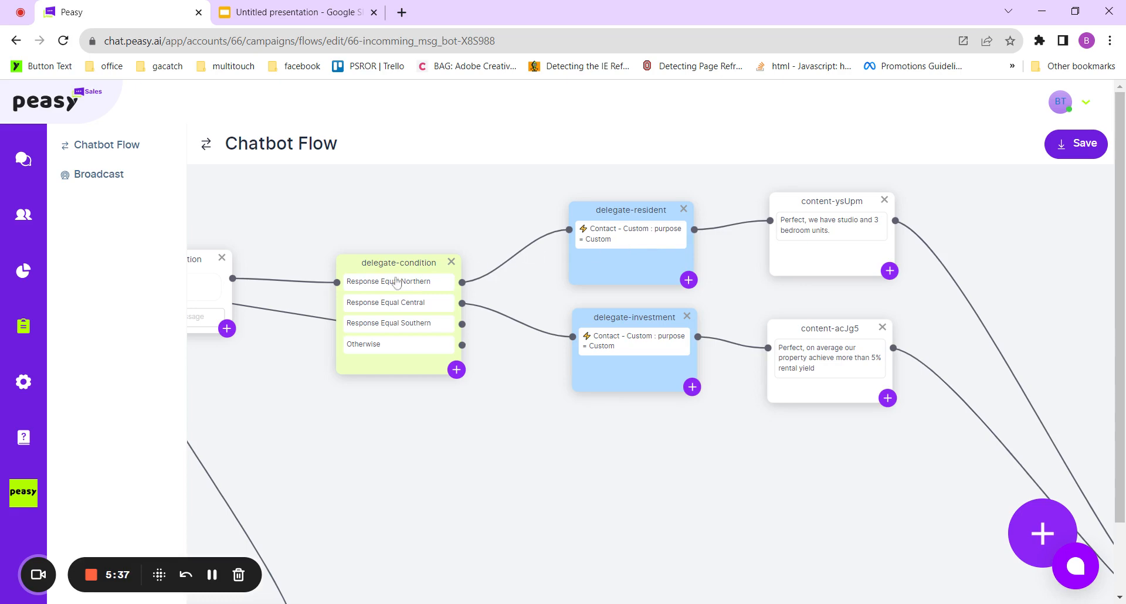
pyautogui.moveTo(622, 253); pyautogui.dragTo(620, 254)
pyautogui.click(621, 254)
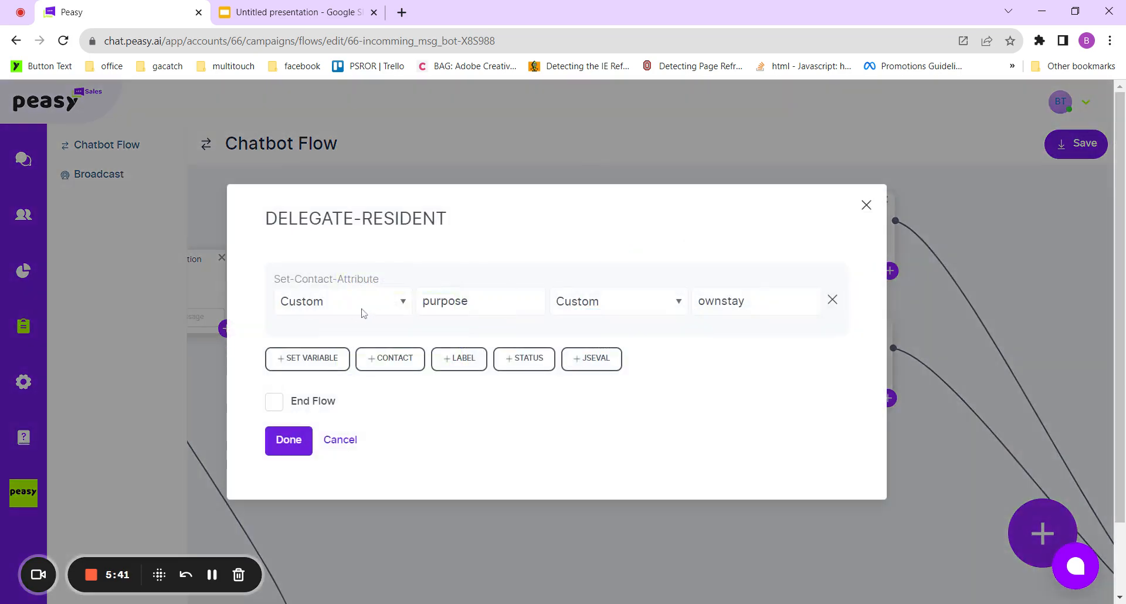
pyautogui.moveTo(747, 301); pyautogui.dragTo(706, 301)
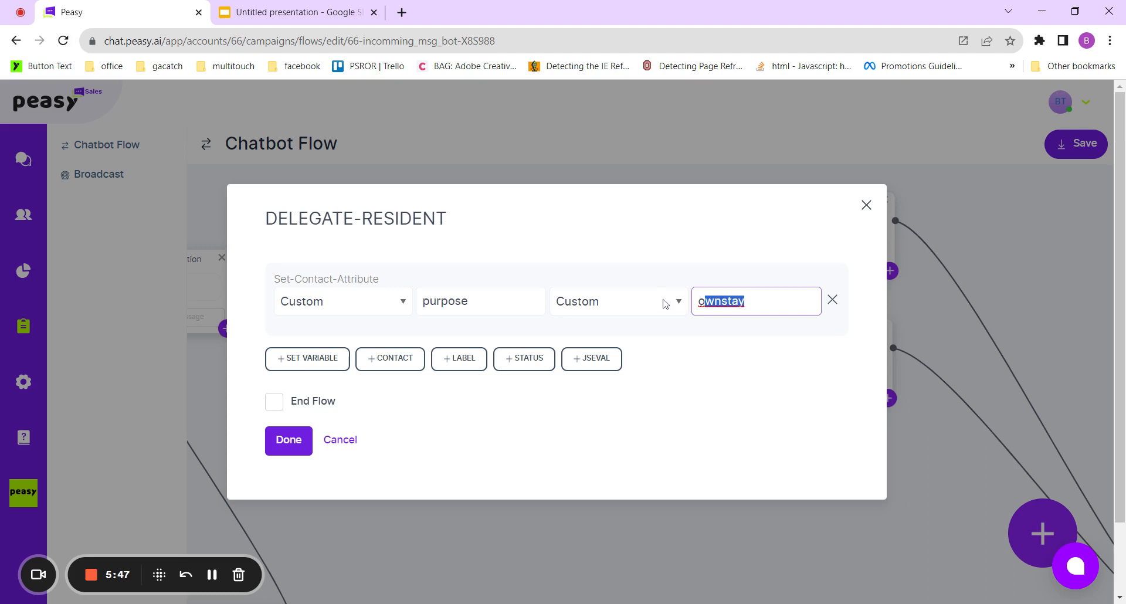
pyautogui.press('BackSpace')
pyautogui.press('BackSpace')
pyautogui.write('no')
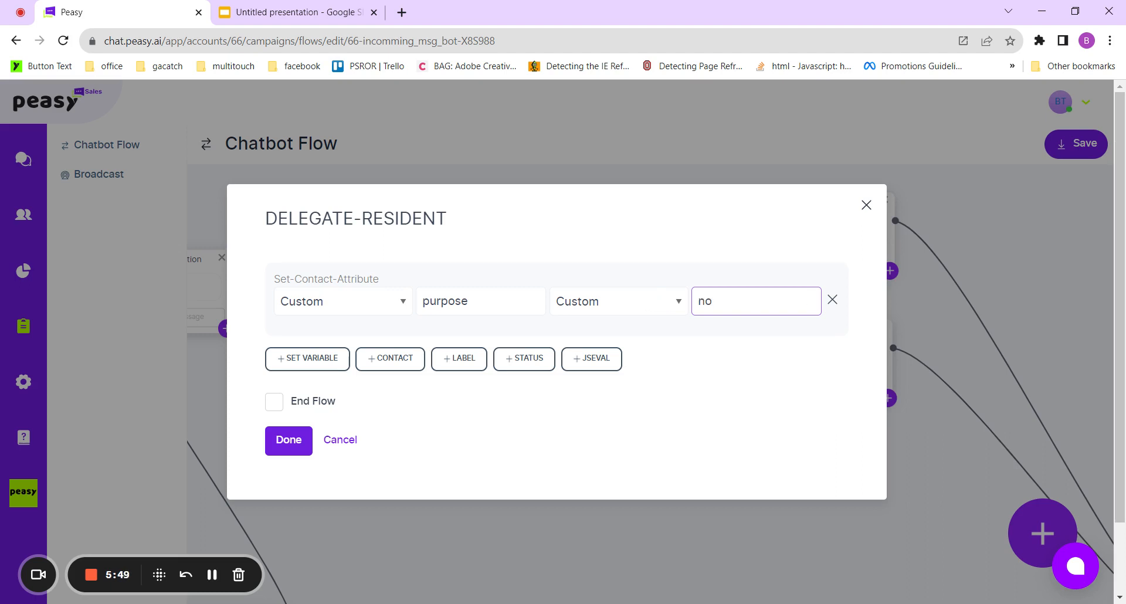
# - Set the custom contact attribute's value source to Response, rename the attribute for the sales territory, and confirm the node
pyautogui.click(659, 301)
pyautogui.click(623, 330)
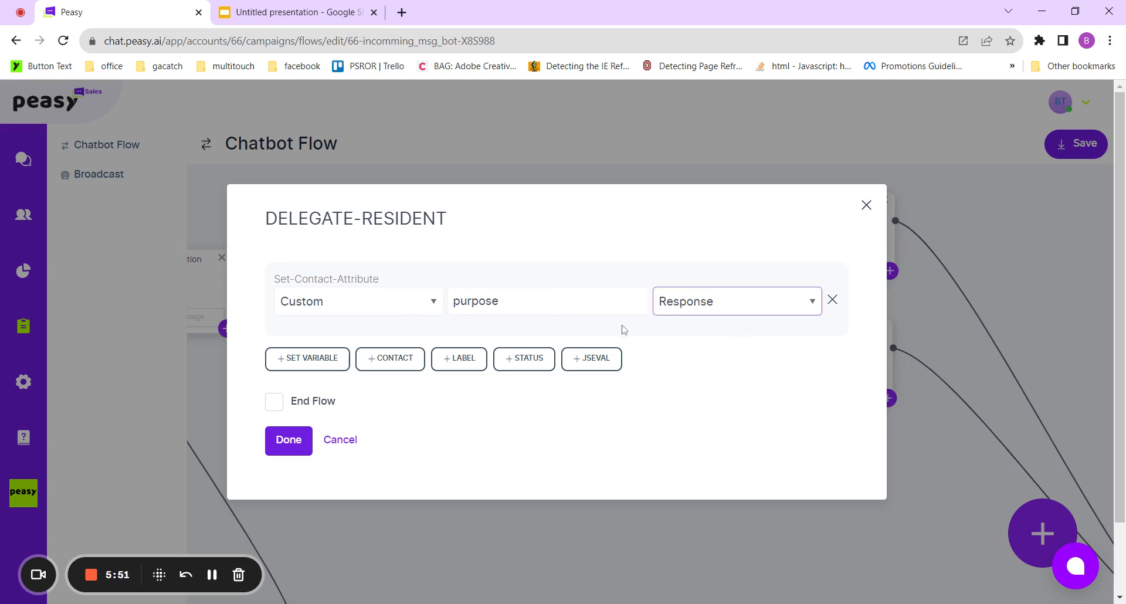
pyautogui.click(563, 301)
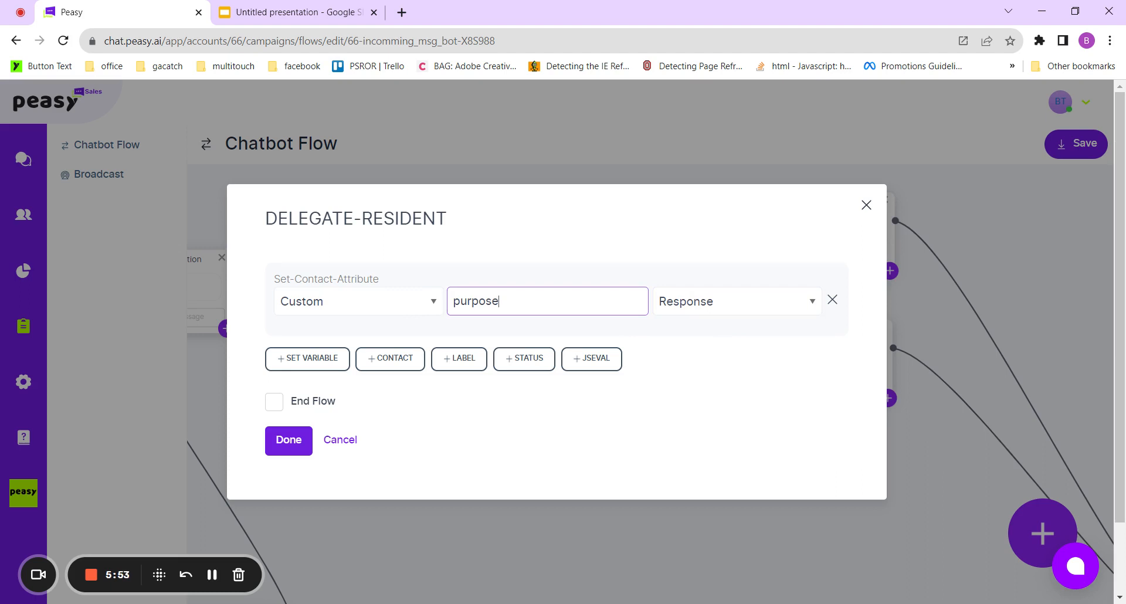
pyautogui.hotkey('ctrl', 'a')
pyautogui.write('saleslocation')
pyautogui.press('BackSpace')
pyautogui.press('BackSpace')
pyautogui.press('BackSpace')
pyautogui.press('BackSpace')
pyautogui.press('BackSpace')
pyautogui.press('BackSpace')
pyautogui.write('erritory')
pyautogui.click(302, 447)
# - In the delegate-investment node, set the custom contact attribute's value source to Response, name the attribute "salesterritory", and confirm the node
pyautogui.click(640, 350)
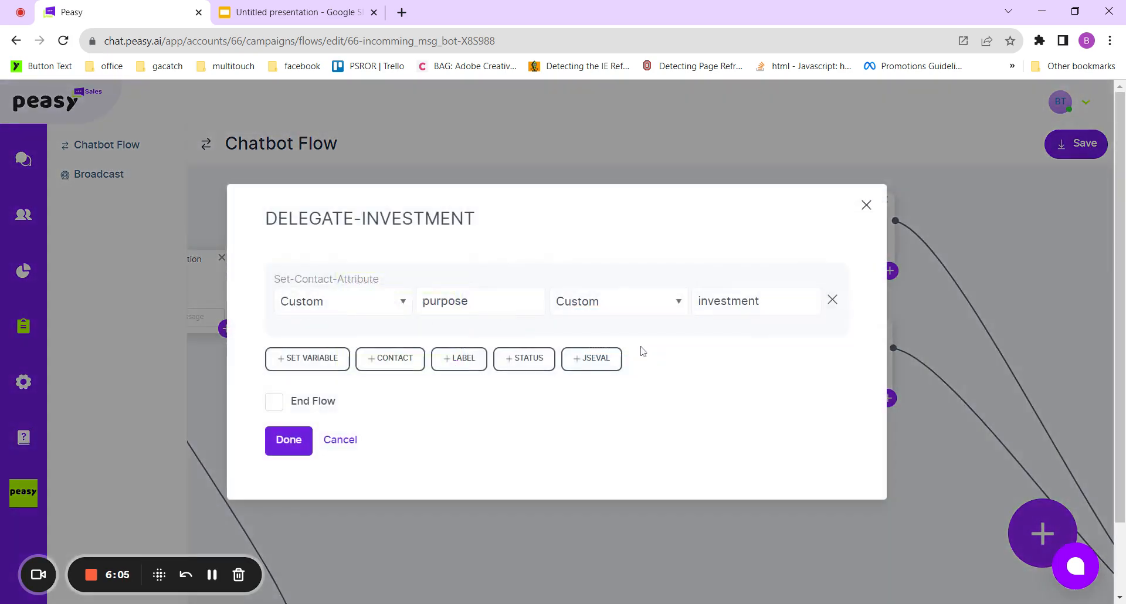
pyautogui.doubleClick(741, 301)
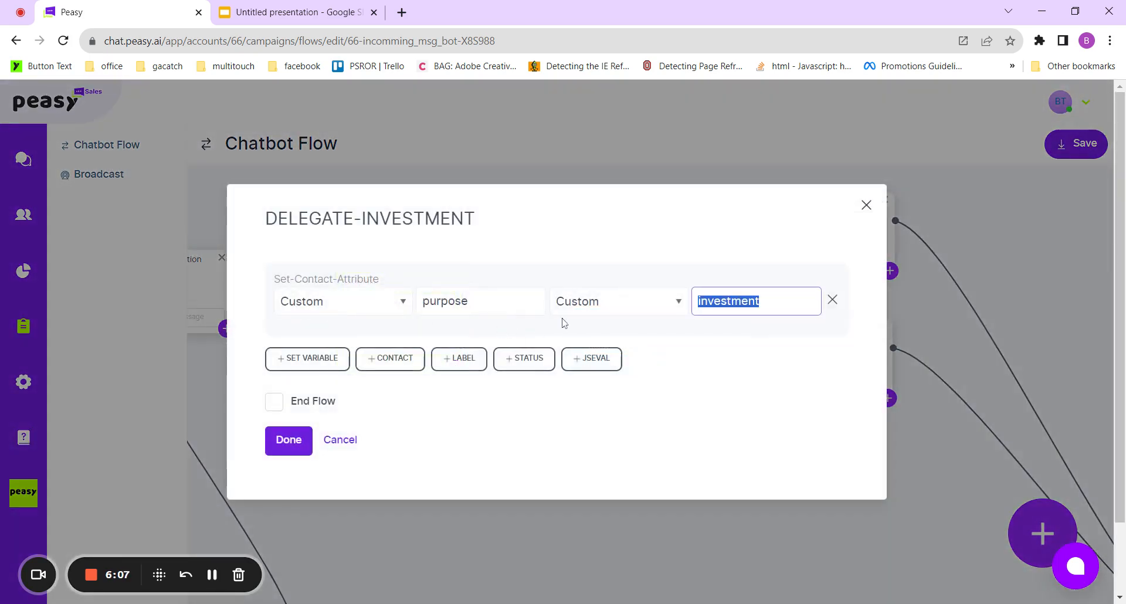
pyautogui.hotkey('shift', 'Tab')
pyautogui.click(601, 322)
pyautogui.doubleClick(498, 301)
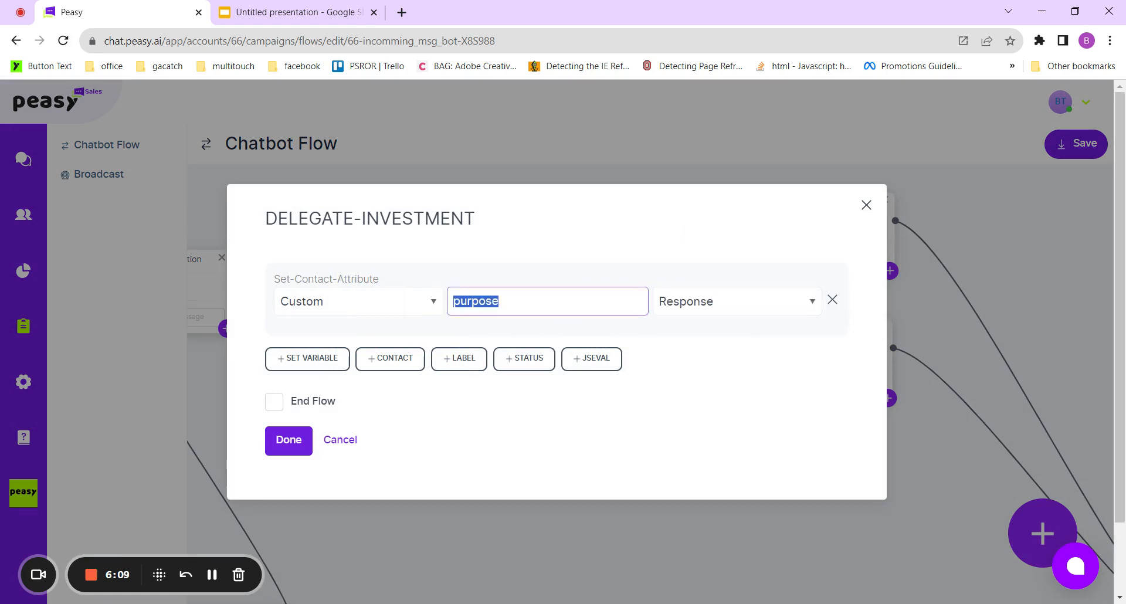
pyautogui.hotkey('ctrl', 'v')
pyautogui.hotkey('ctrl', 'a')
pyautogui.write('saleste')
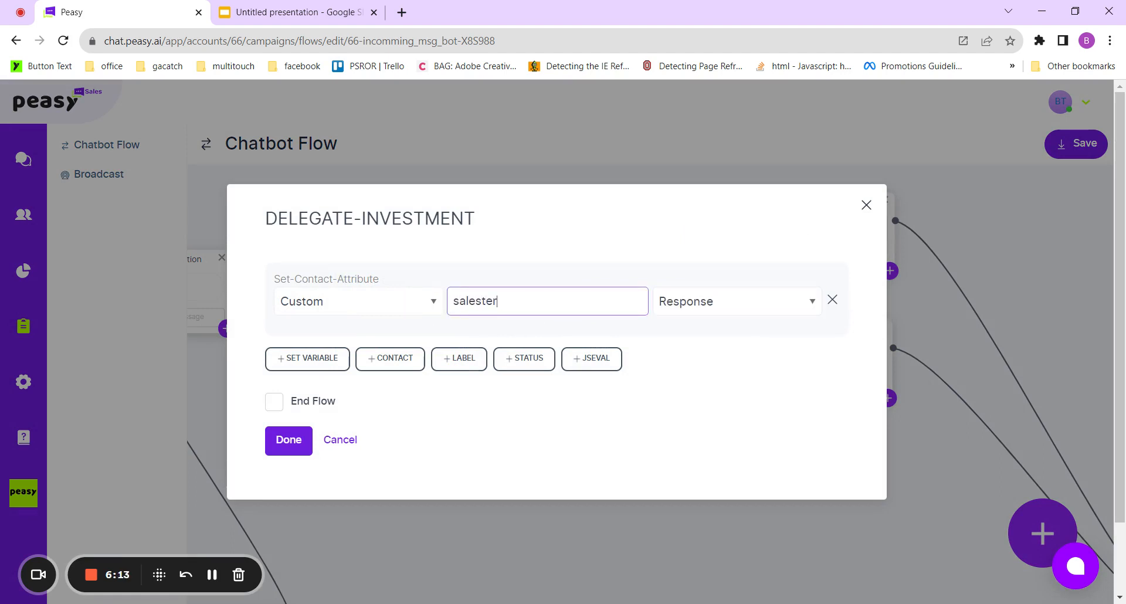
pyautogui.write('rritory')
pyautogui.click(304, 448)
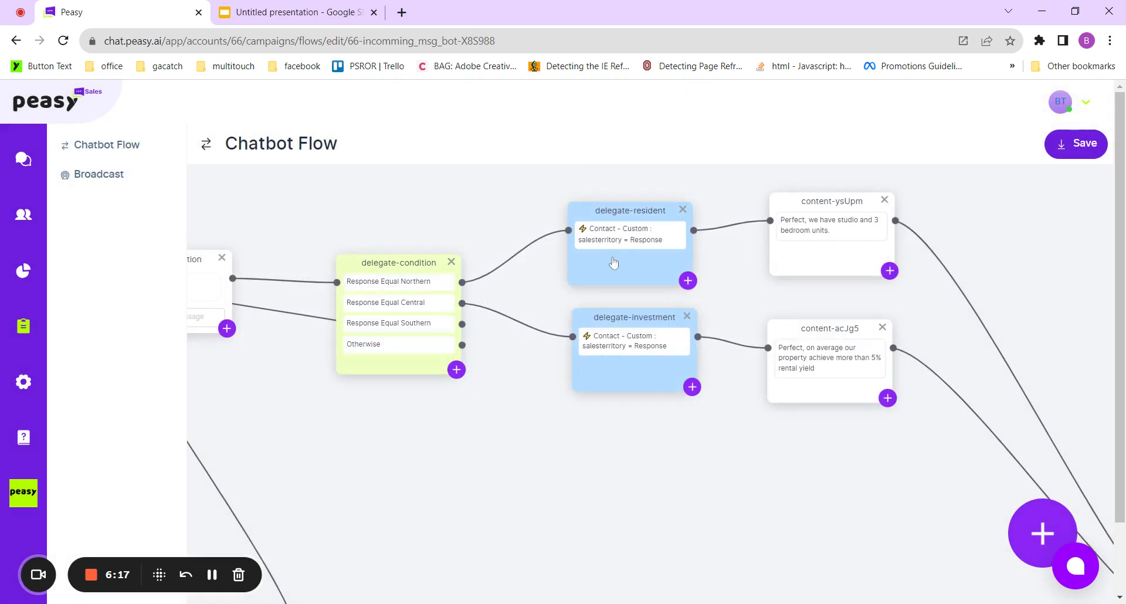
# - Move the delegate-investment node up slightly and add a new action node below it
pyautogui.moveTo(627, 359); pyautogui.dragTo(620, 347)
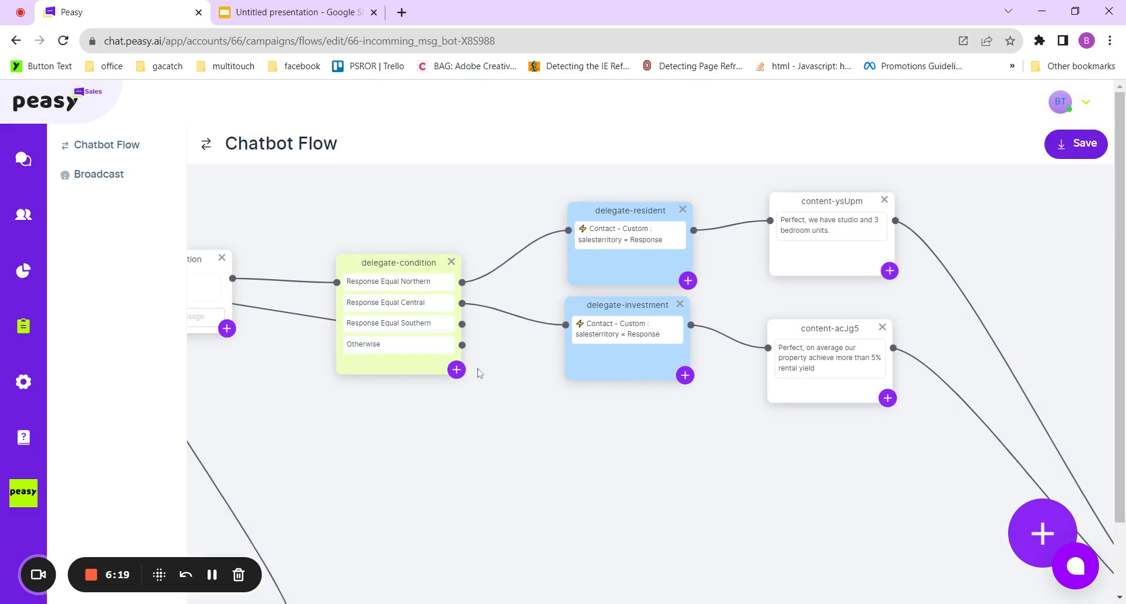
pyautogui.click(456, 370)
pyautogui.click(503, 456)
pyautogui.moveTo(507, 453); pyautogui.dragTo(614, 468)
# - Make the new action node set a custom contact attribute "salesterritory" from Response, and connect the Southern condition to it
pyautogui.doubleClick(615, 467)
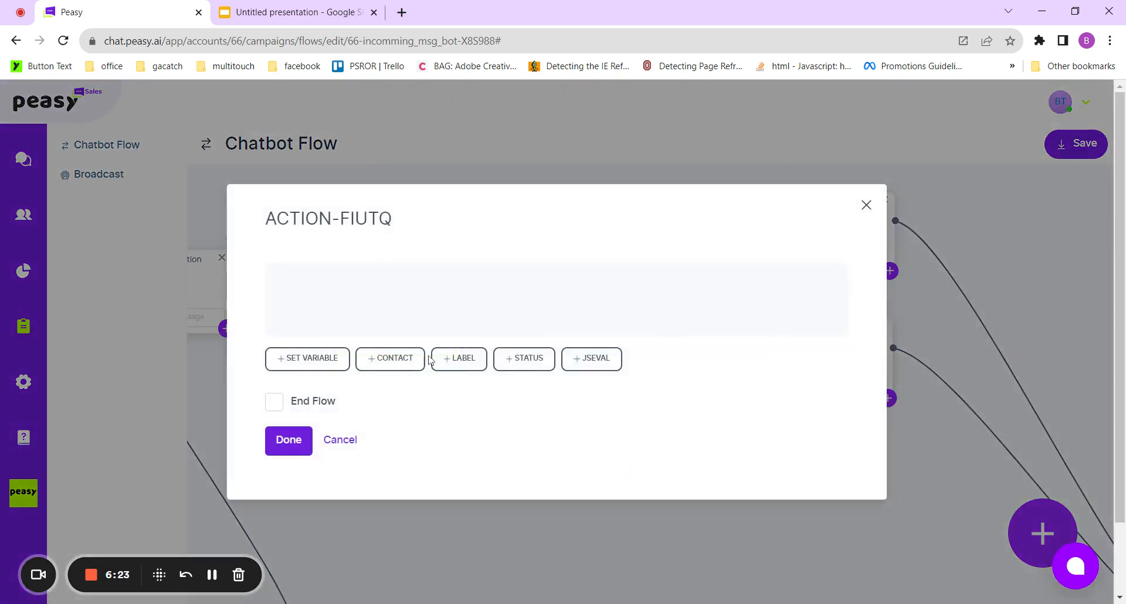
pyautogui.click(392, 363)
pyautogui.click(349, 310)
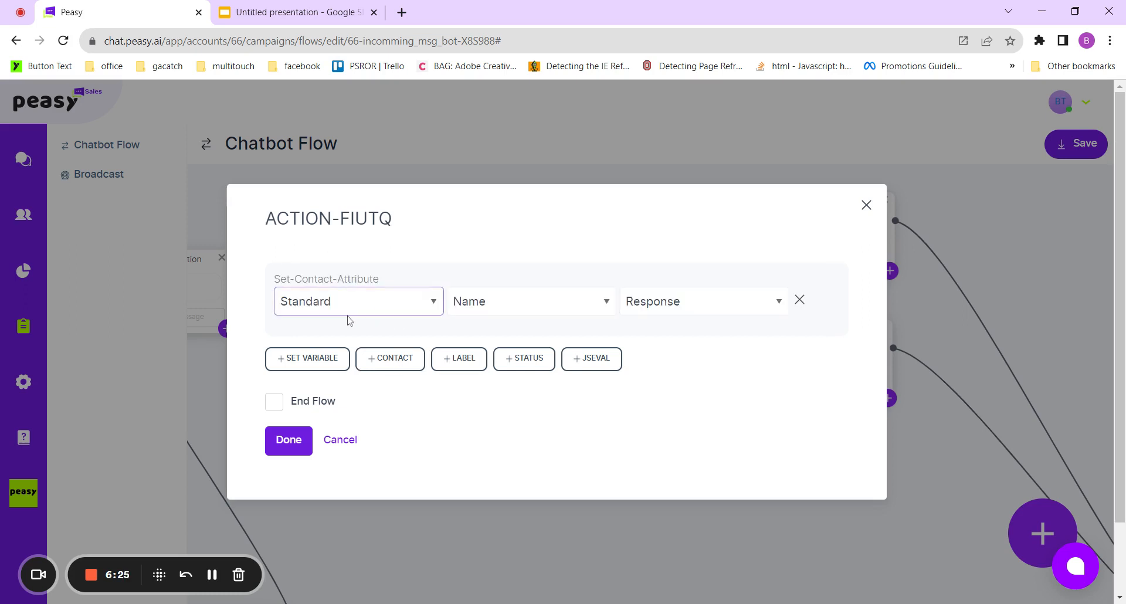
pyautogui.click(346, 339)
pyautogui.click(504, 302)
pyautogui.write('salesterritory')
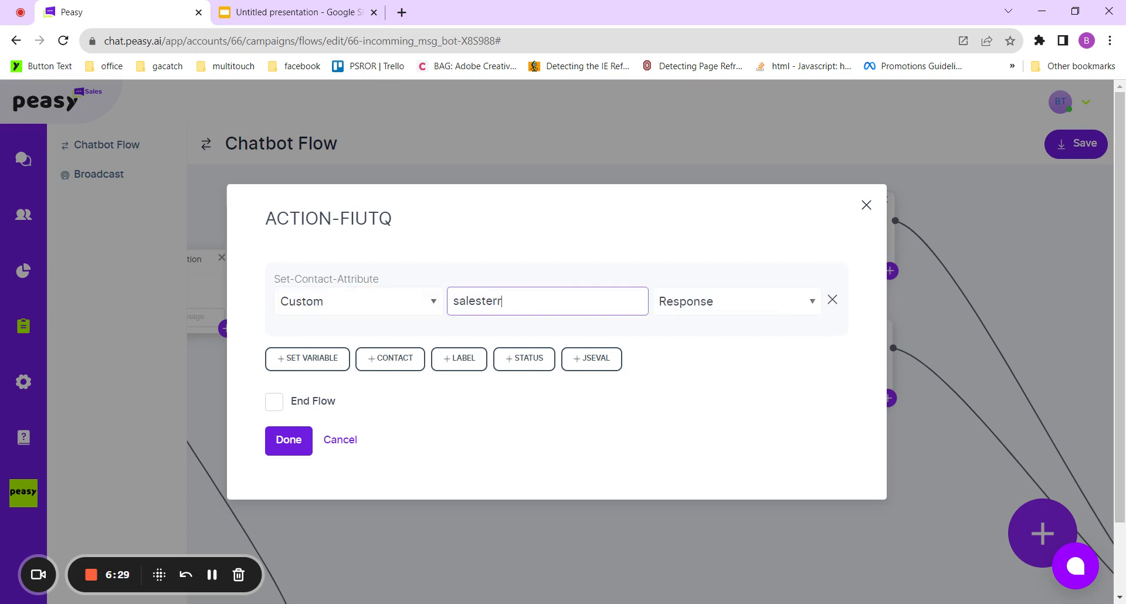
pyautogui.click(289, 440)
pyautogui.moveTo(462, 324); pyautogui.dragTo(565, 426)
# - Replace the message after delegate-resident with "Perfect, our sales team from the north will call you shortly", copy it and confirm the node
pyautogui.moveTo(771, 468); pyautogui.dragTo(655, 461)
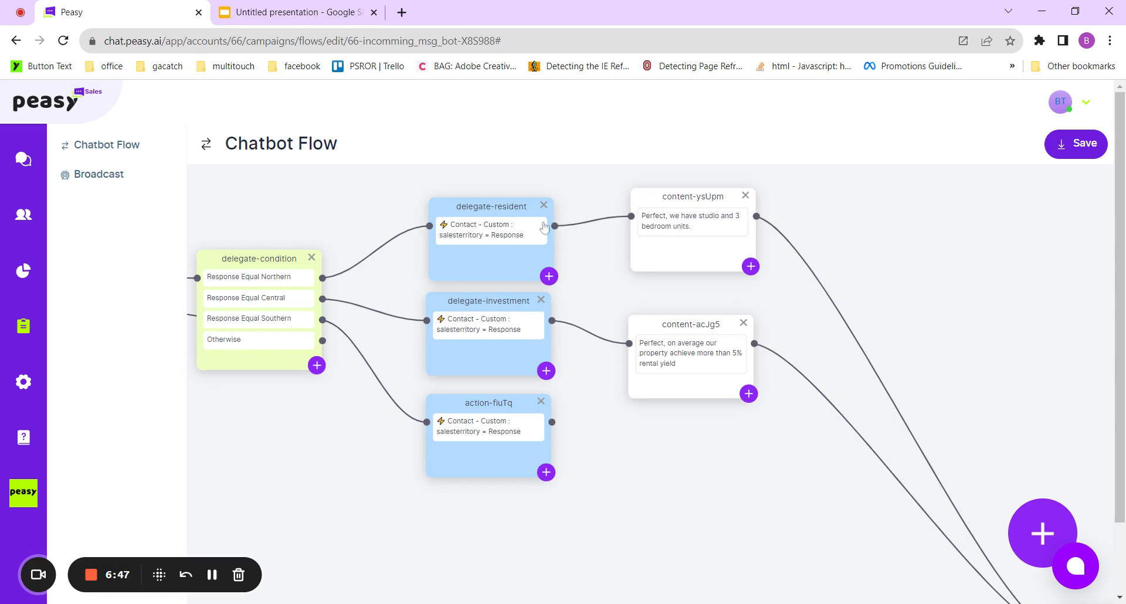
pyautogui.click(675, 223)
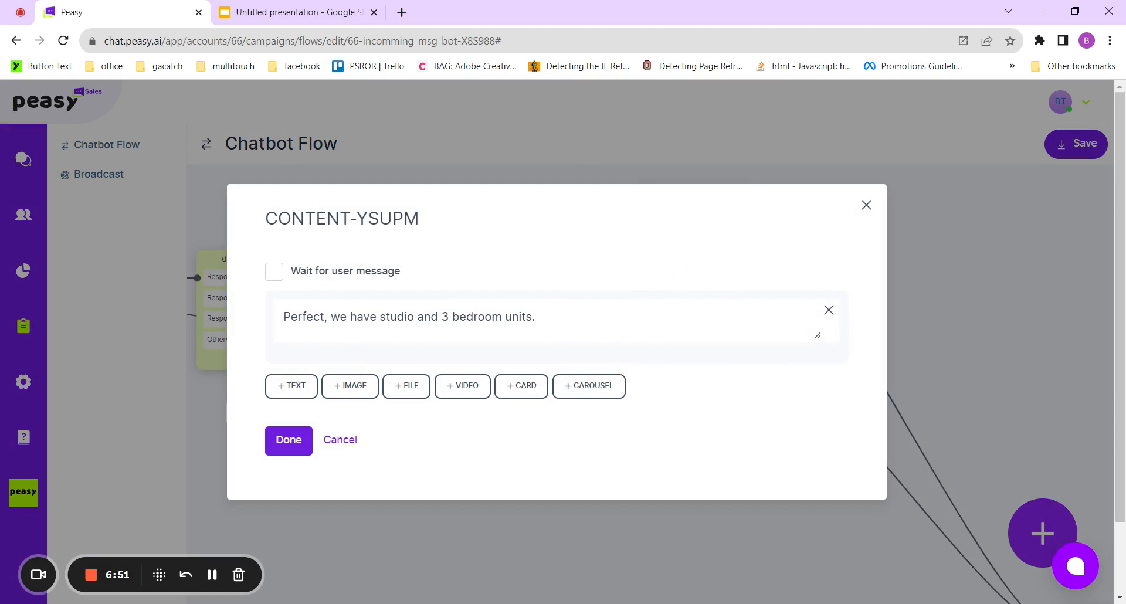
pyautogui.hotkey('ctrl', 'a')
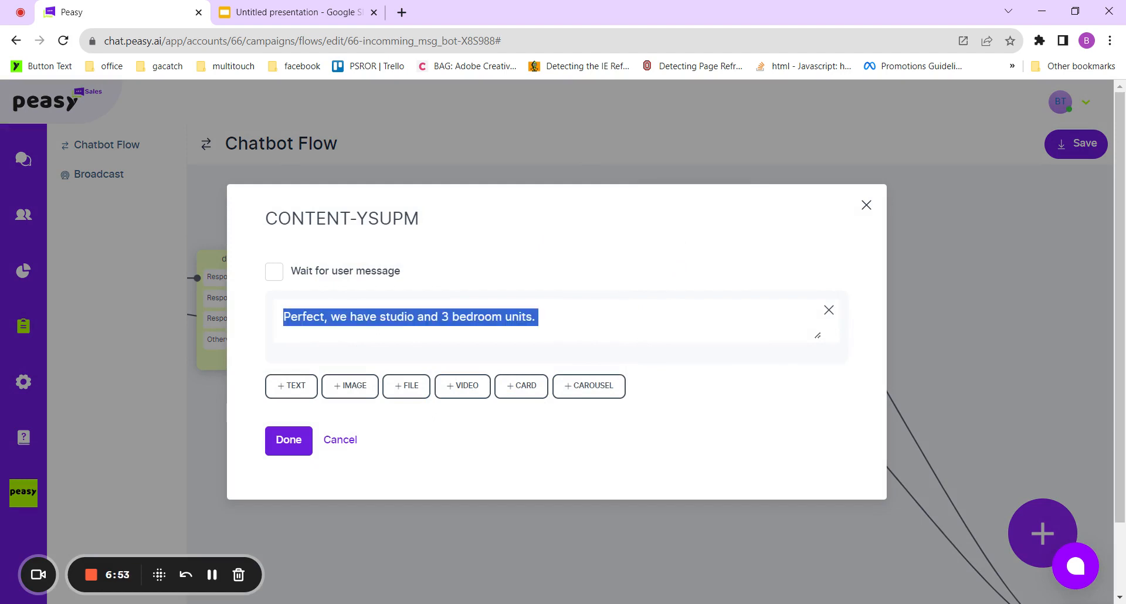
pyautogui.write('Perfe')
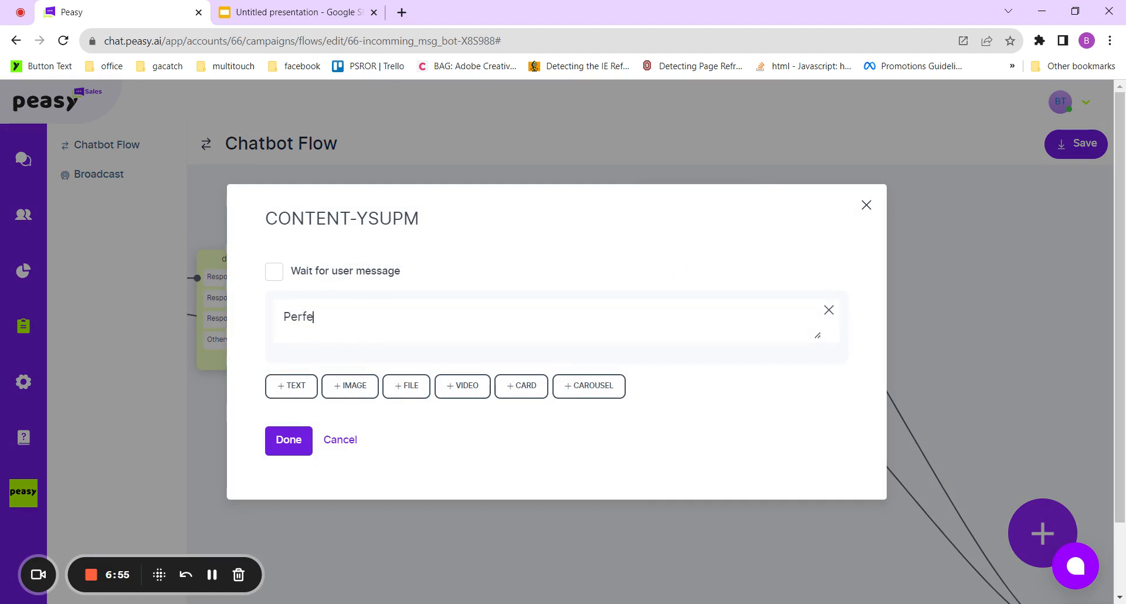
pyautogui.write('ct, our sales tea')
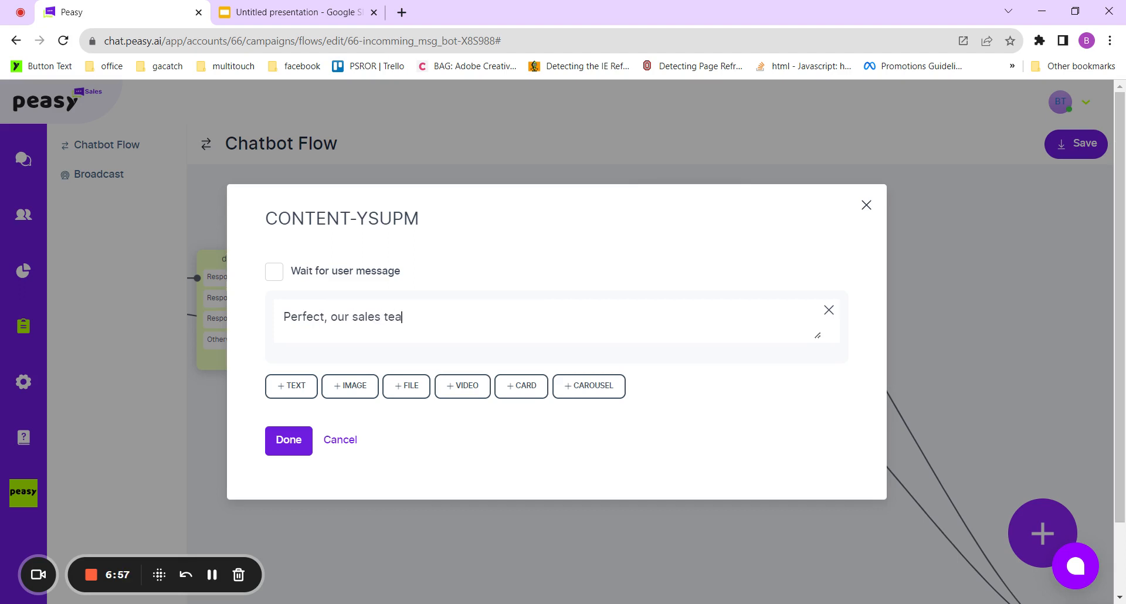
pyautogui.write('m forom the north will call you shortly')
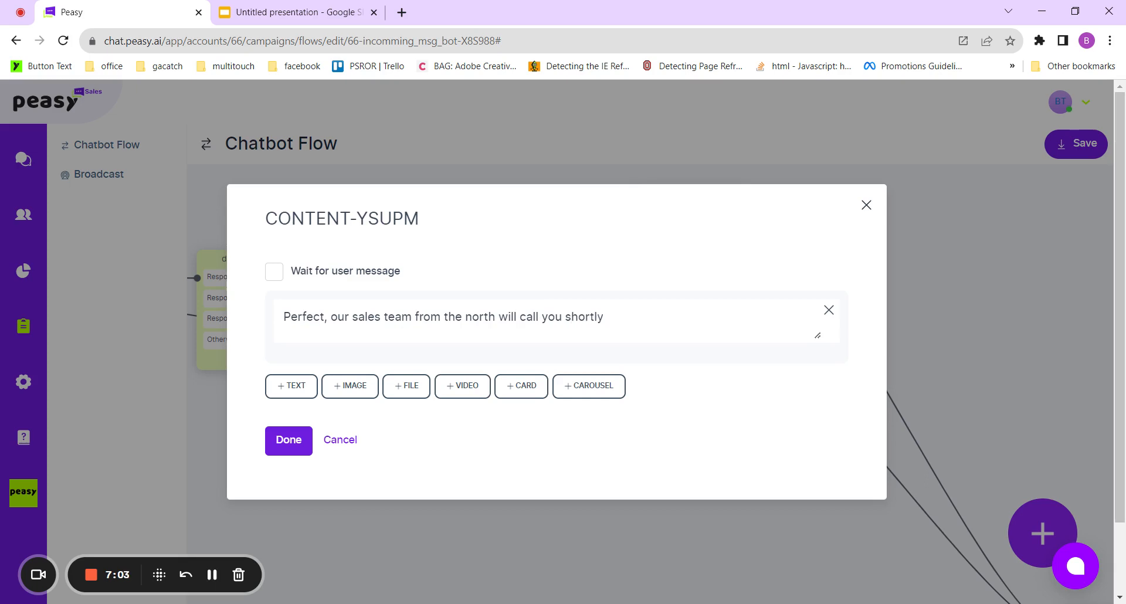
pyautogui.hotkey('ctrl', 'a')
pyautogui.hotkey('ctrl', 'c')
pyautogui.click(288, 440)
# - Replace the message after delegate-investment with "Perfect, our sales team from central will call you shortly" and confirm the node
pyautogui.click(702, 339)
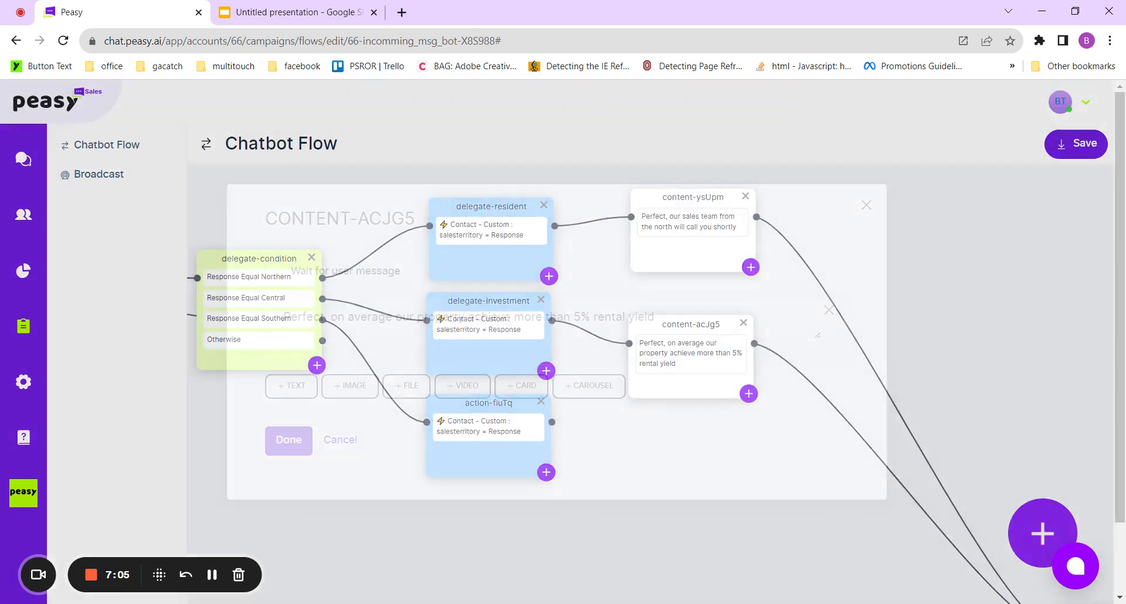
pyautogui.hotkey('ctrl', 'a')
pyautogui.hotkey('ctrl', 'v')
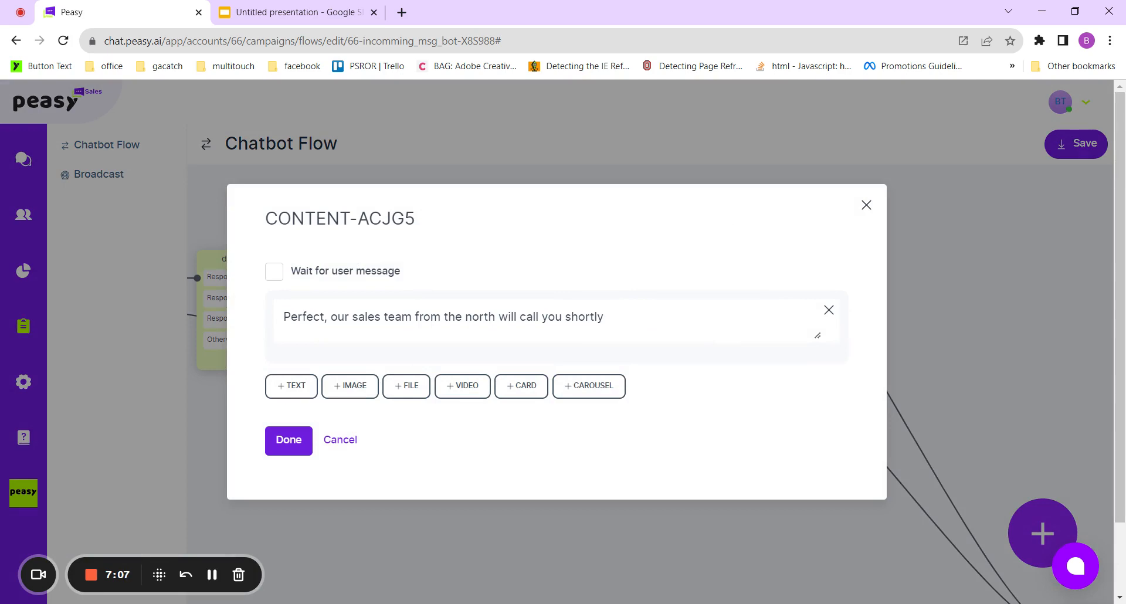
pyautogui.moveTo(465, 316); pyautogui.dragTo(496, 316)
pyautogui.press('BackSpace')
pyautogui.press('BackSpace')
pyautogui.press('BackSpace')
pyautogui.press('BackSpace')
pyautogui.press('BackSpace')
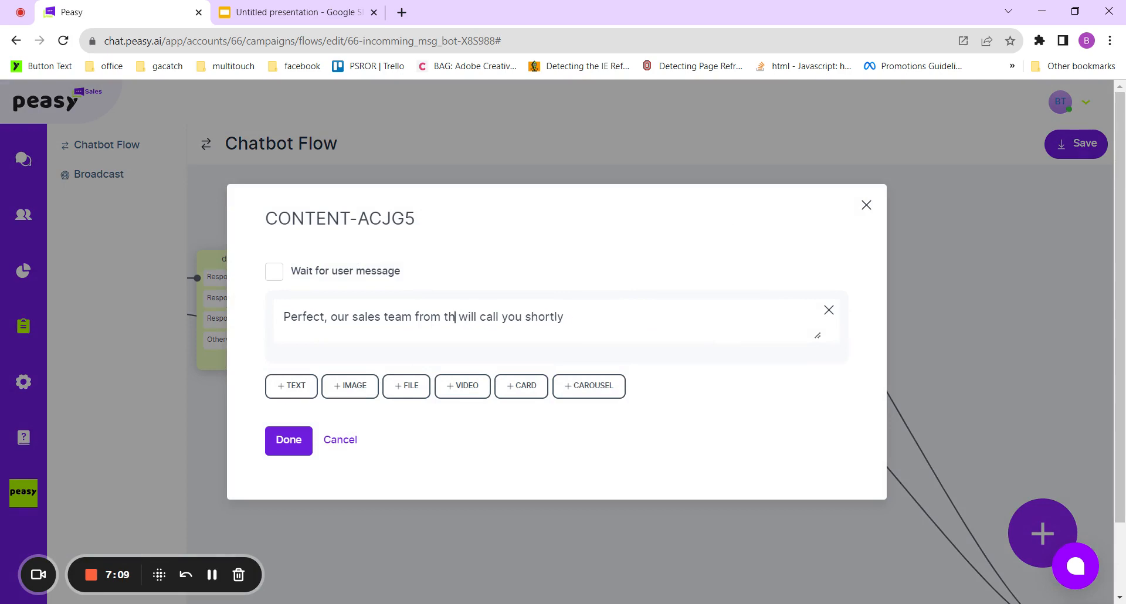
pyautogui.write('central')
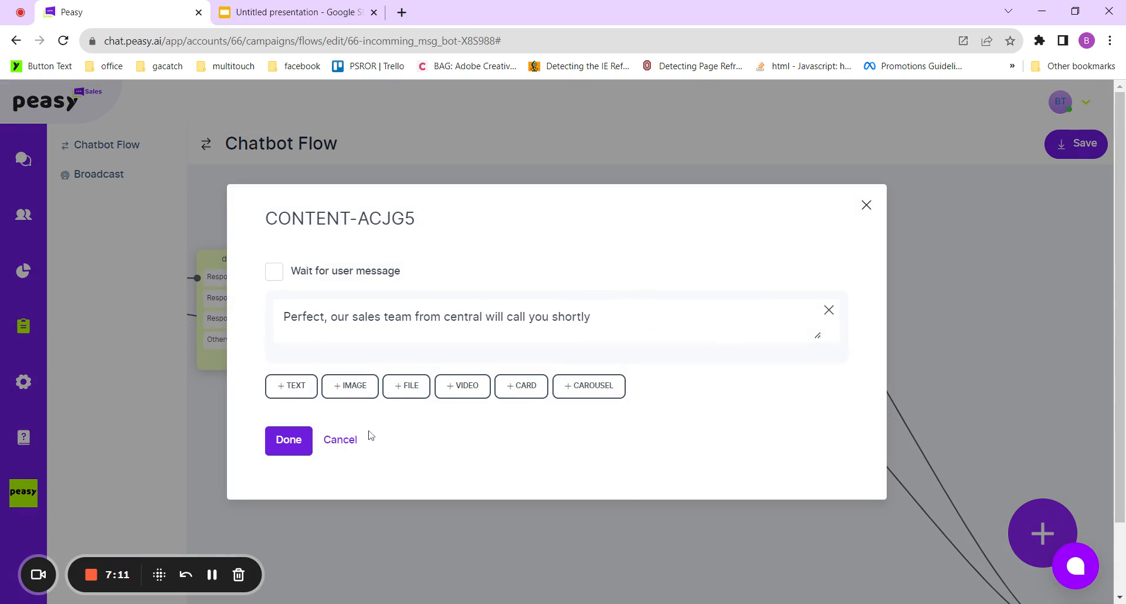
pyautogui.click(296, 449)
# - Add a content node beside the Southern action node with the text "Perfect, our sales team from the south will call you shortly"
pyautogui.click(546, 472)
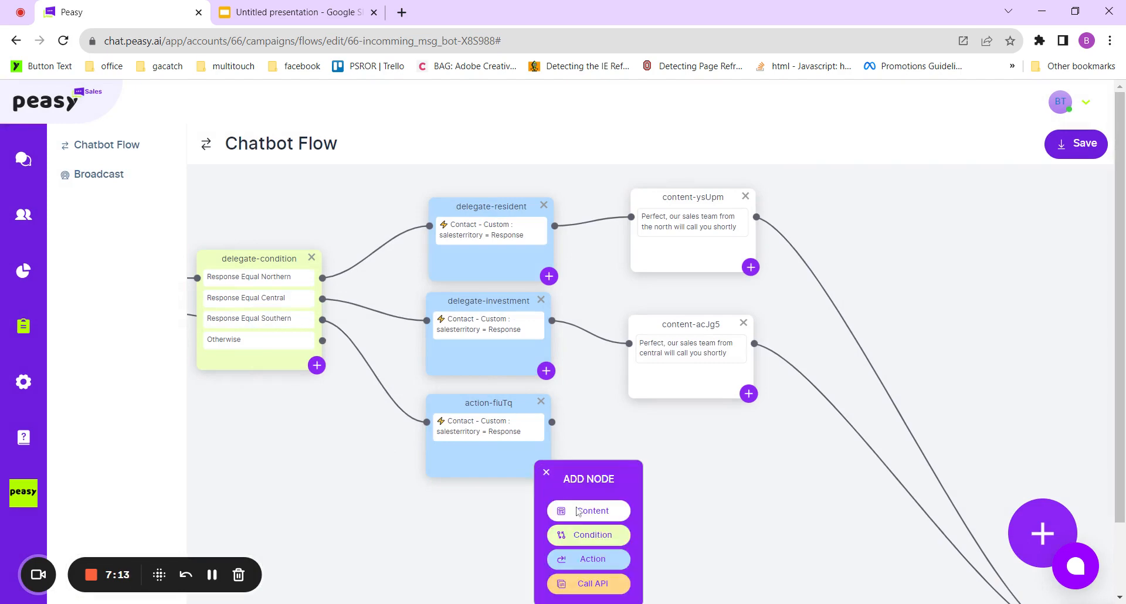
pyautogui.click(578, 509)
pyautogui.moveTo(609, 507); pyautogui.dragTo(687, 455)
pyautogui.doubleClick(687, 455)
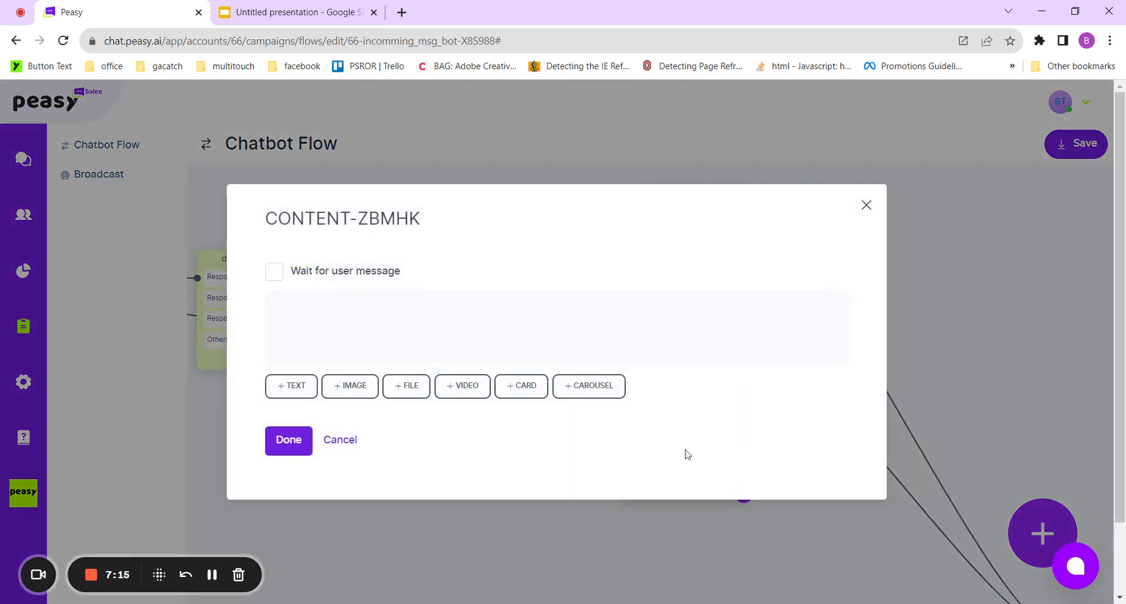
pyautogui.click(309, 387)
pyautogui.hotkey('ctrl', 'v')
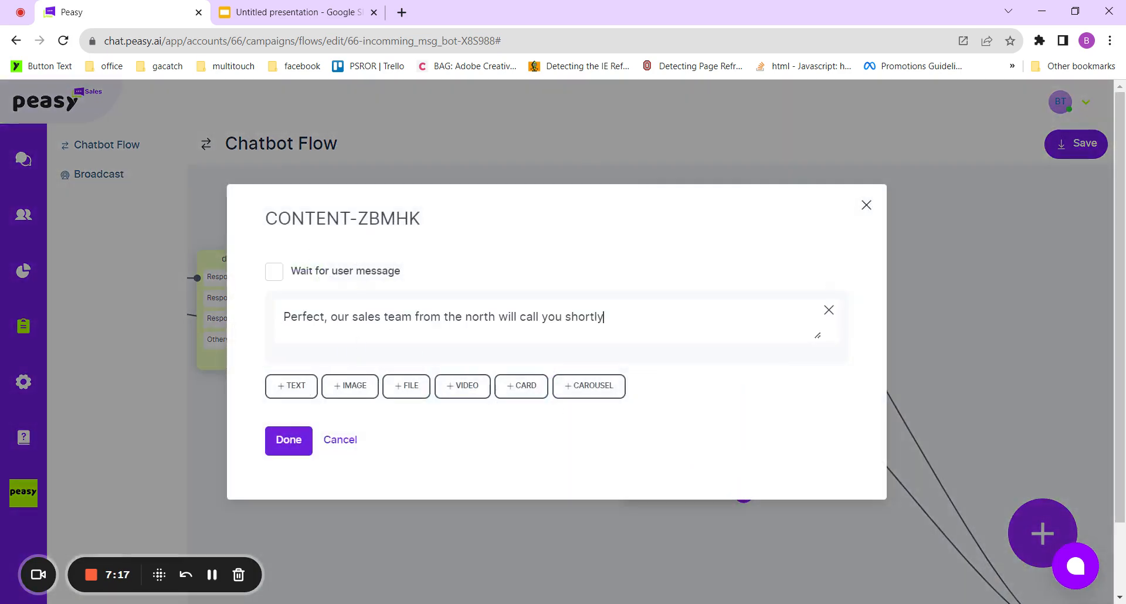
pyautogui.moveTo(472, 317); pyautogui.dragTo(495, 316)
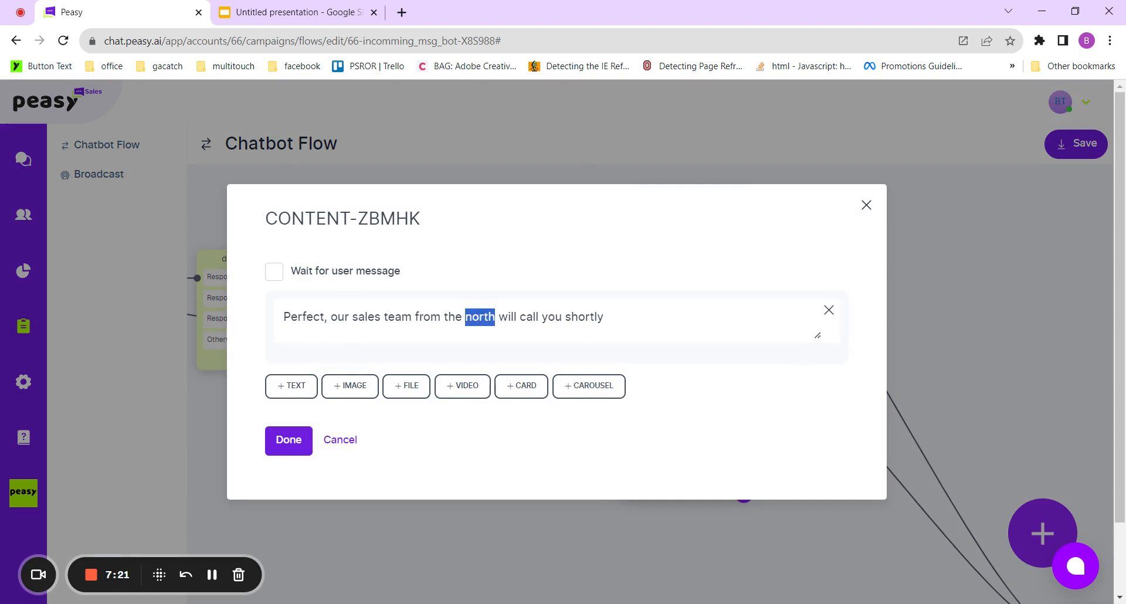
pyautogui.write('outh')
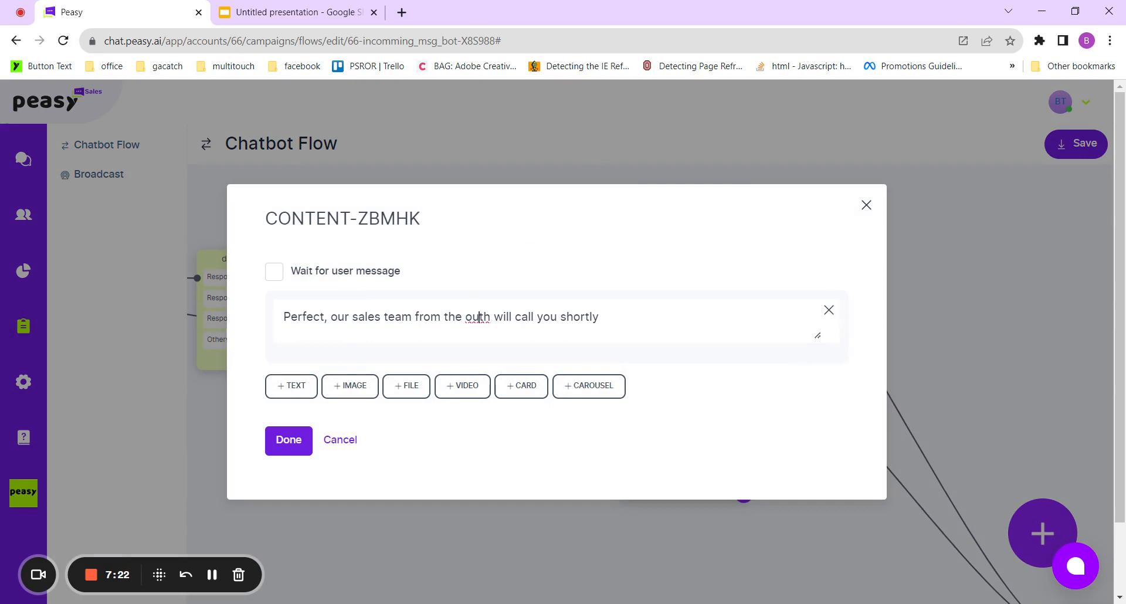
pyautogui.write('s')
pyautogui.click(278, 440)
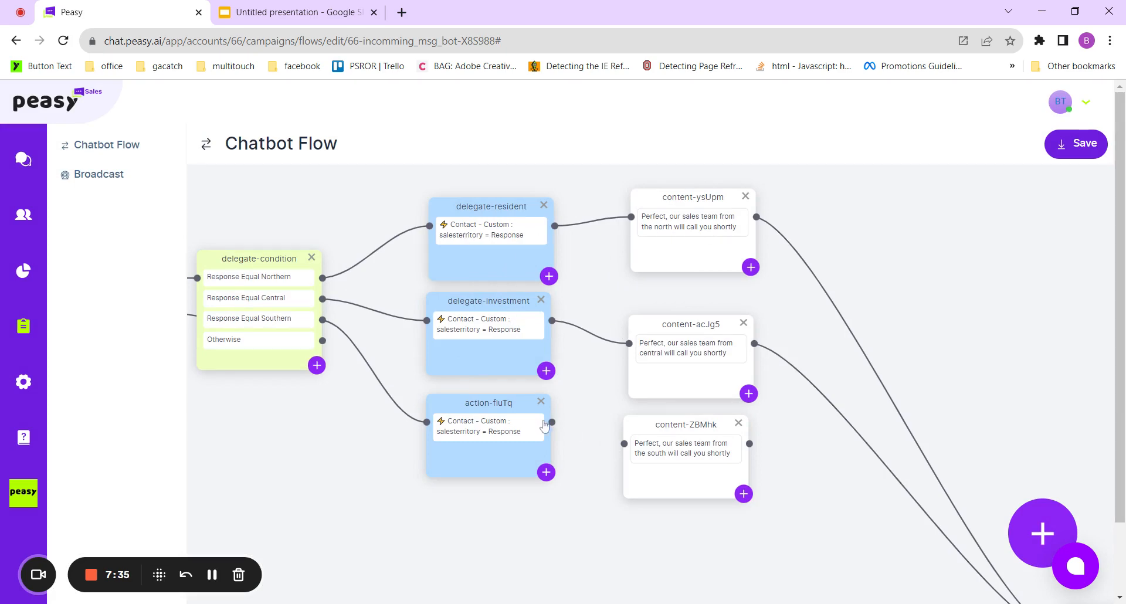
# - Connect the Southern action node through its new message to the closing "Thanks, we will be contacting you shortly" node, and save the flow
pyautogui.moveTo(551, 422); pyautogui.dragTo(624, 444)
pyautogui.moveTo(795, 451); pyautogui.dragTo(679, 378)
pyautogui.scroll(-1, 719, 404)
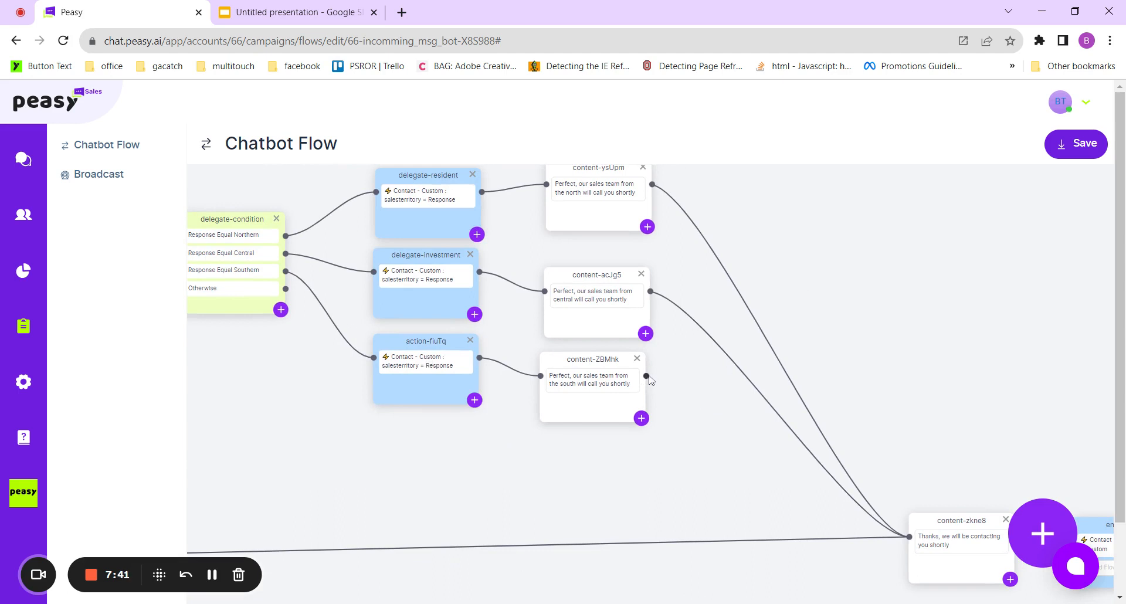
pyautogui.moveTo(647, 376); pyautogui.dragTo(910, 538)
pyautogui.moveTo(646, 376); pyautogui.dragTo(924, 547)
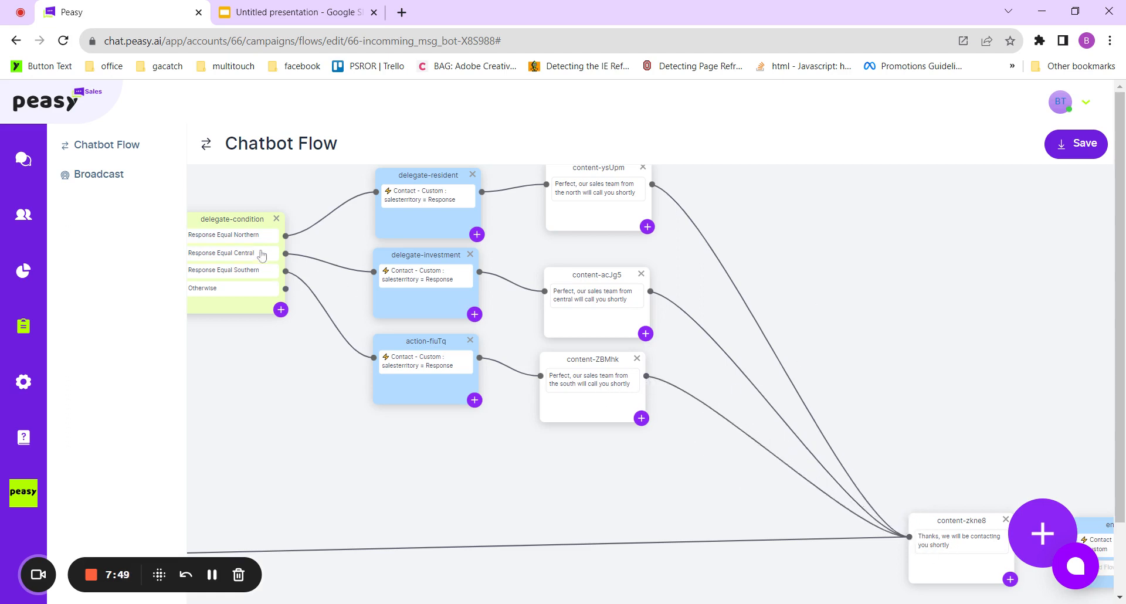
pyautogui.click(1079, 157)
pyautogui.moveTo(283, 436); pyautogui.dragTo(459, 420)
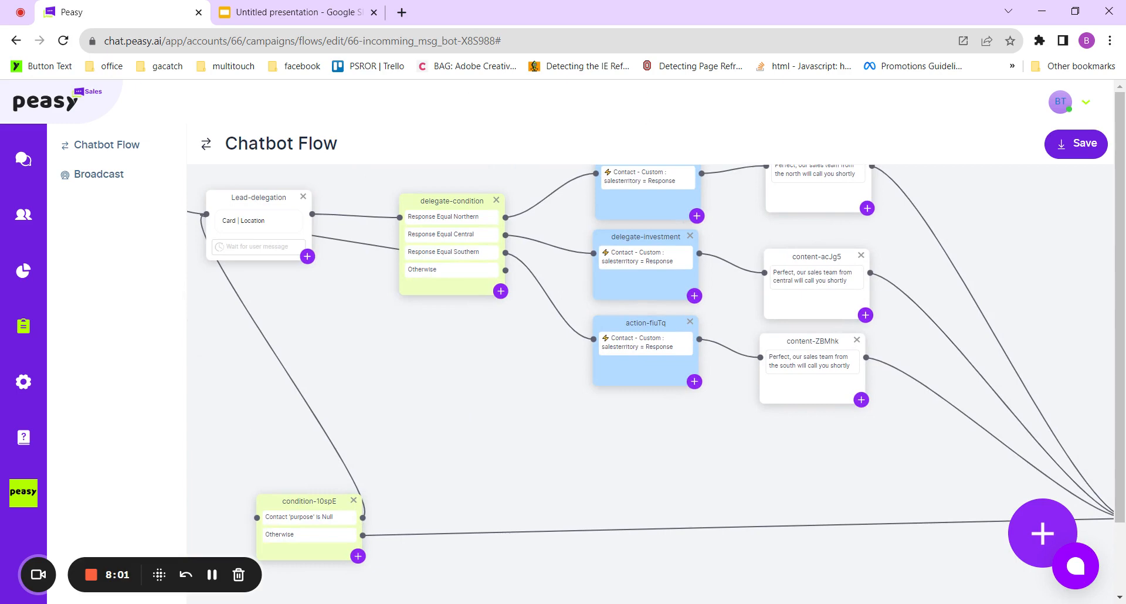
pyautogui.moveTo(427, 398); pyautogui.dragTo(405, 486)
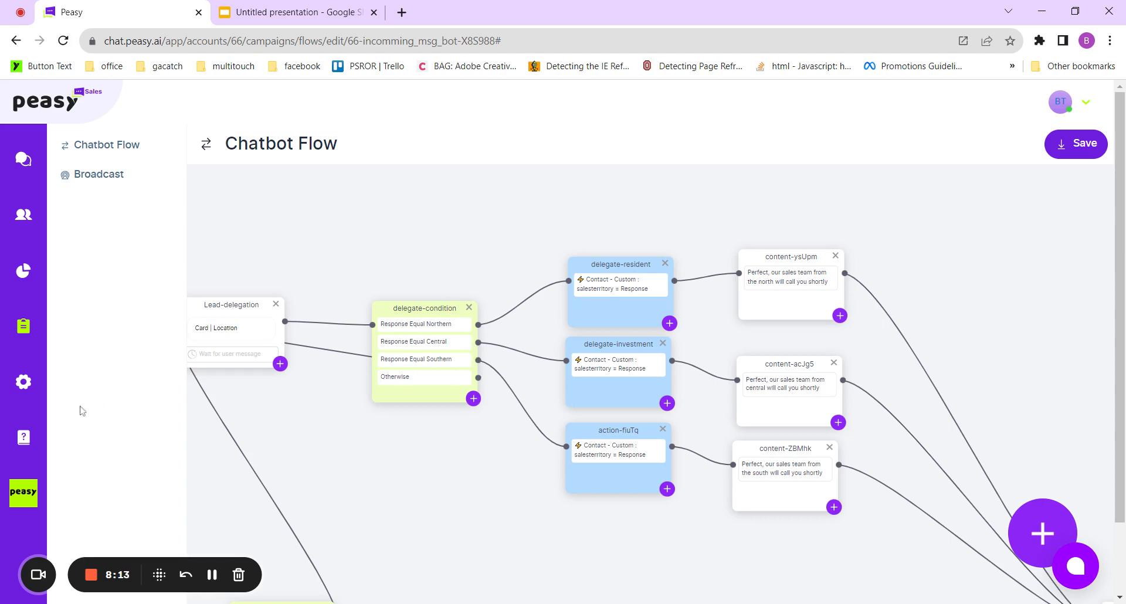
# - Delete the custom contact attribute Purpose in the account settings, entering "Purpose" as confirmation
pyautogui.click(29, 386)
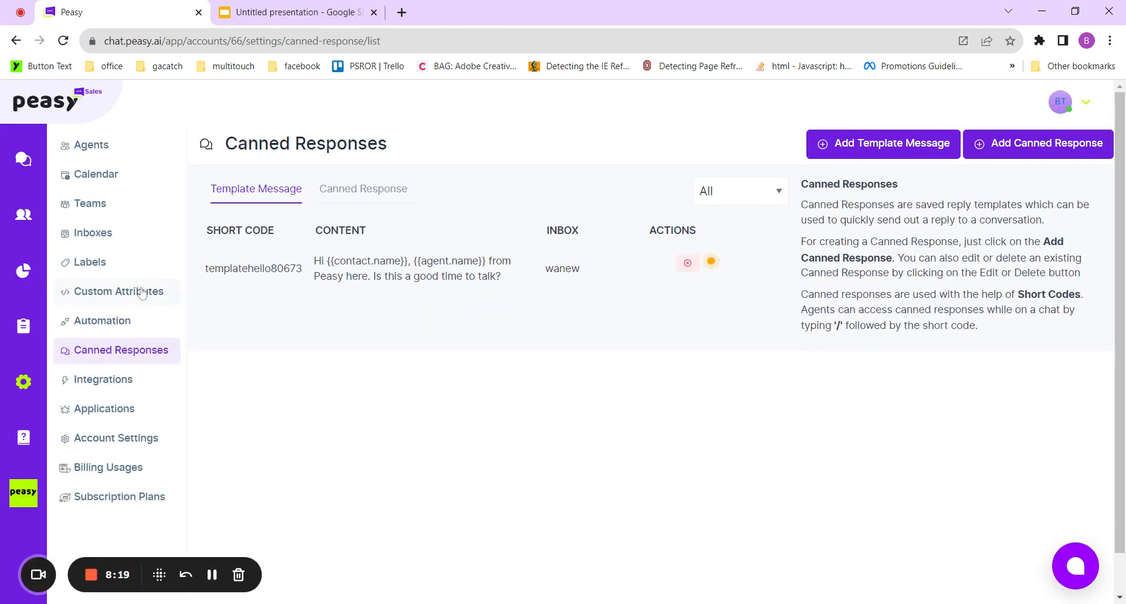
pyautogui.click(141, 293)
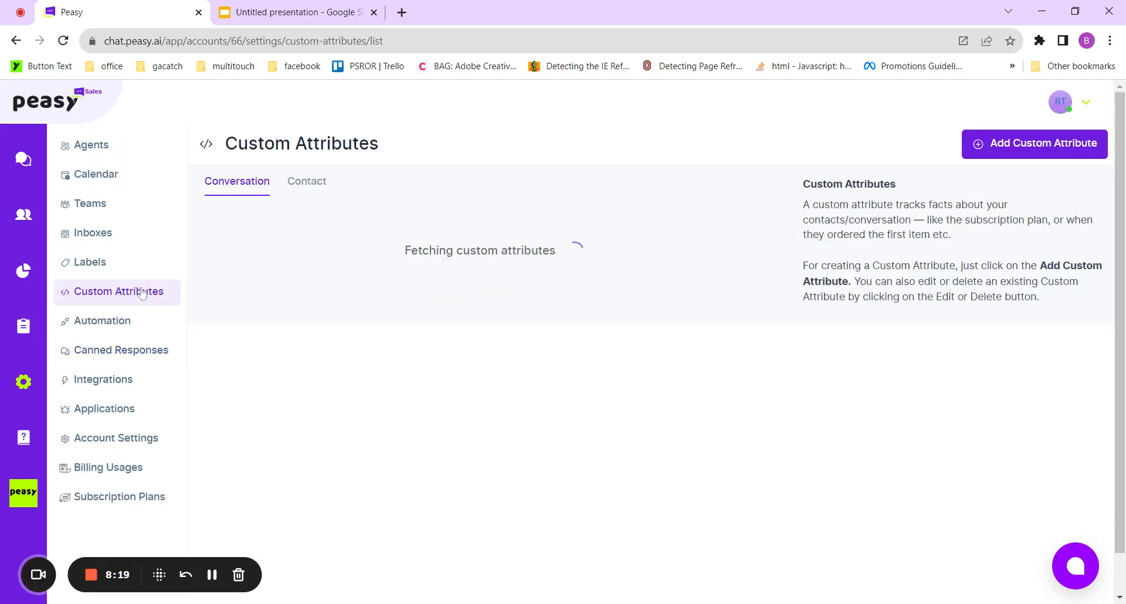
pyautogui.click(323, 186)
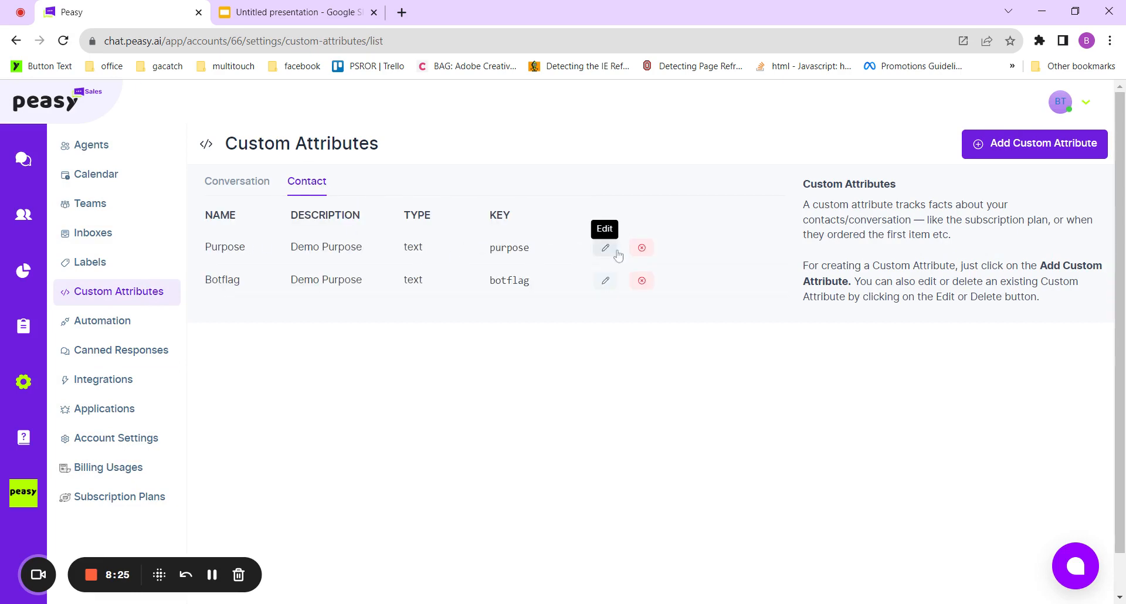
pyautogui.click(641, 249)
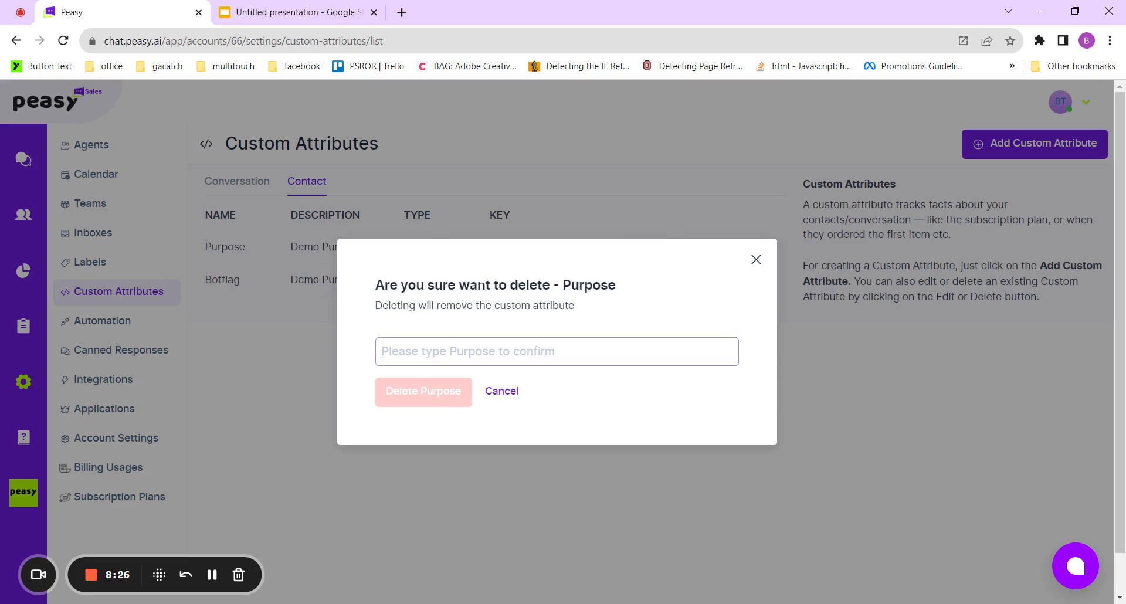
pyautogui.write('Purpose')
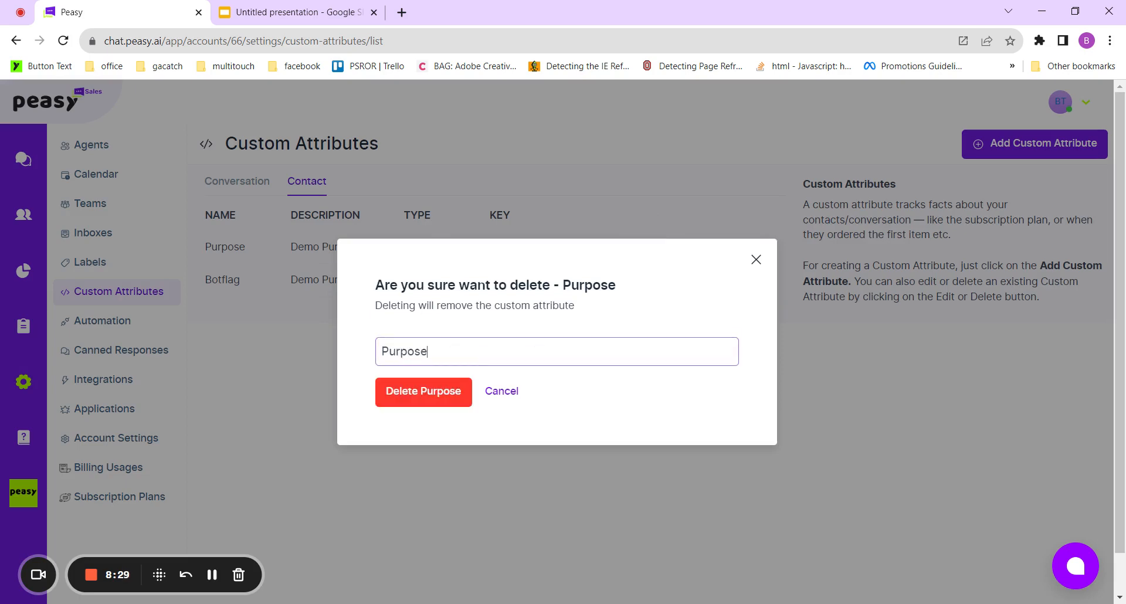
pyautogui.click(437, 394)
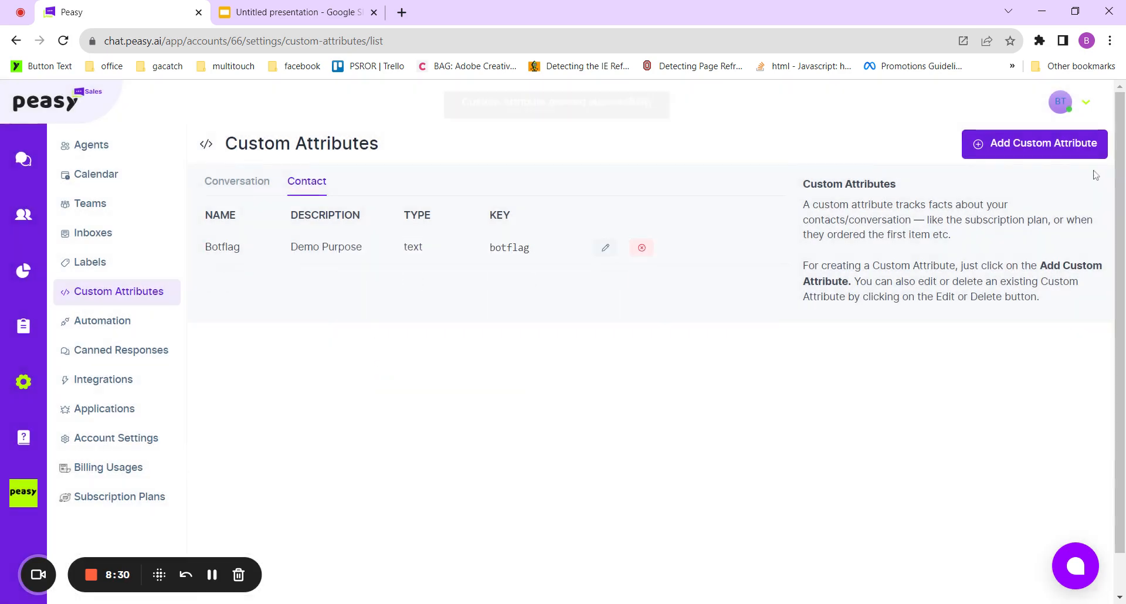
# - Start a new custom attribute that applies to Contact, with the display name "Sales territory"
pyautogui.click(1065, 152)
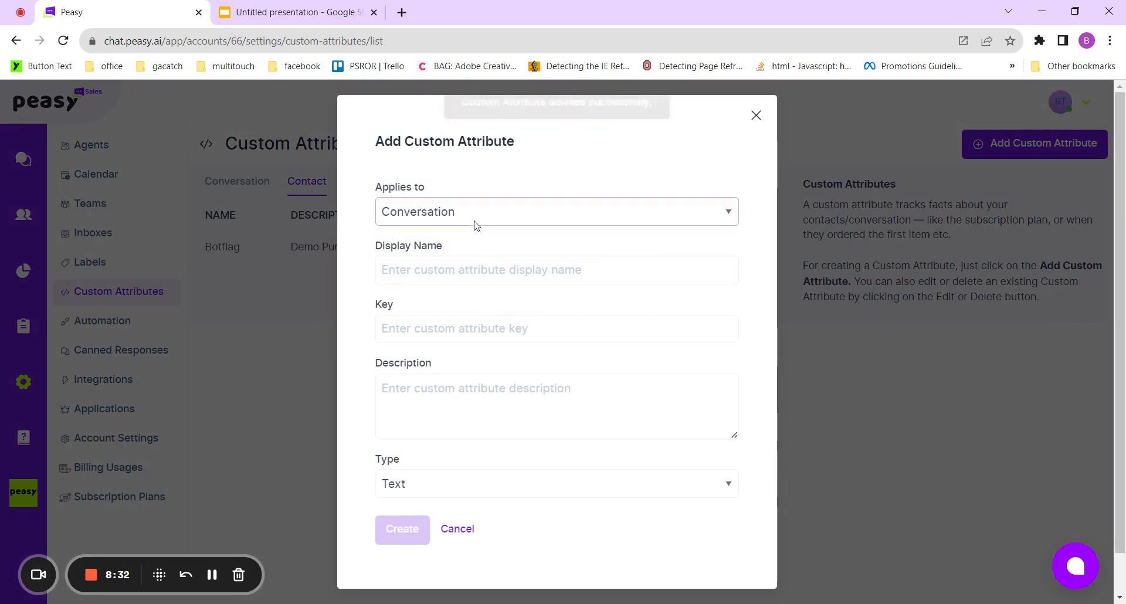
pyautogui.click(474, 259)
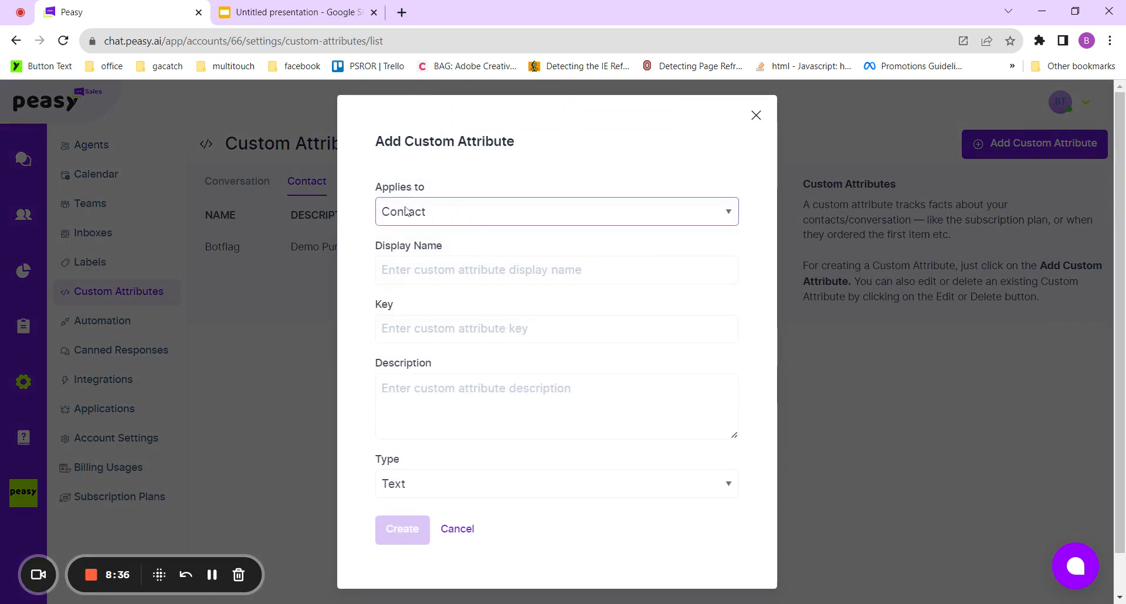
pyautogui.moveTo(421, 251); pyautogui.dragTo(435, 264)
pyautogui.click(435, 269)
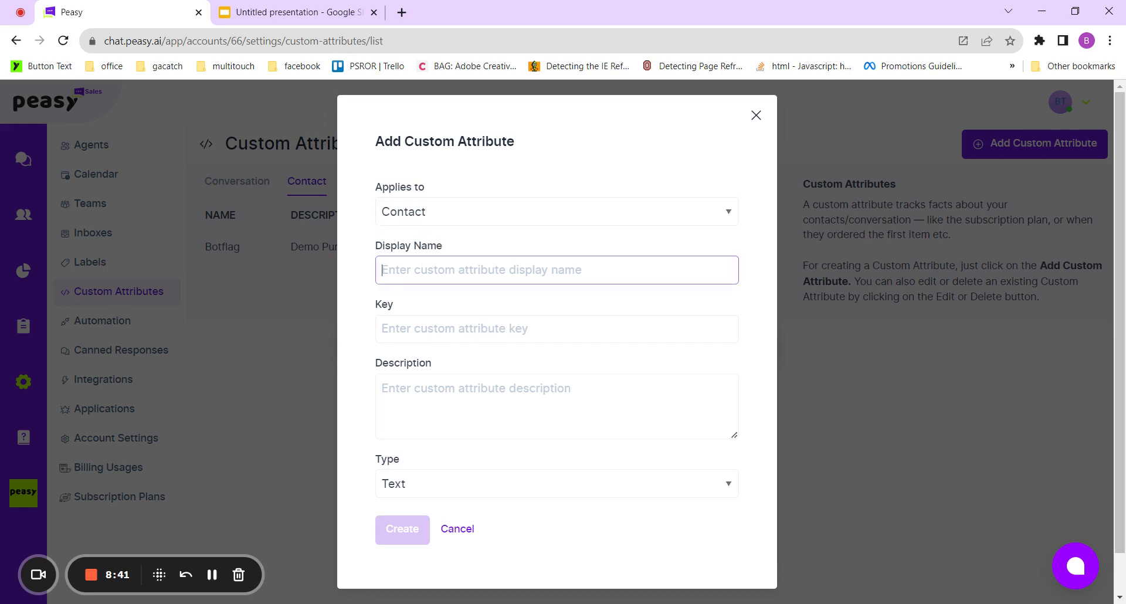
pyautogui.write('Sales ter')
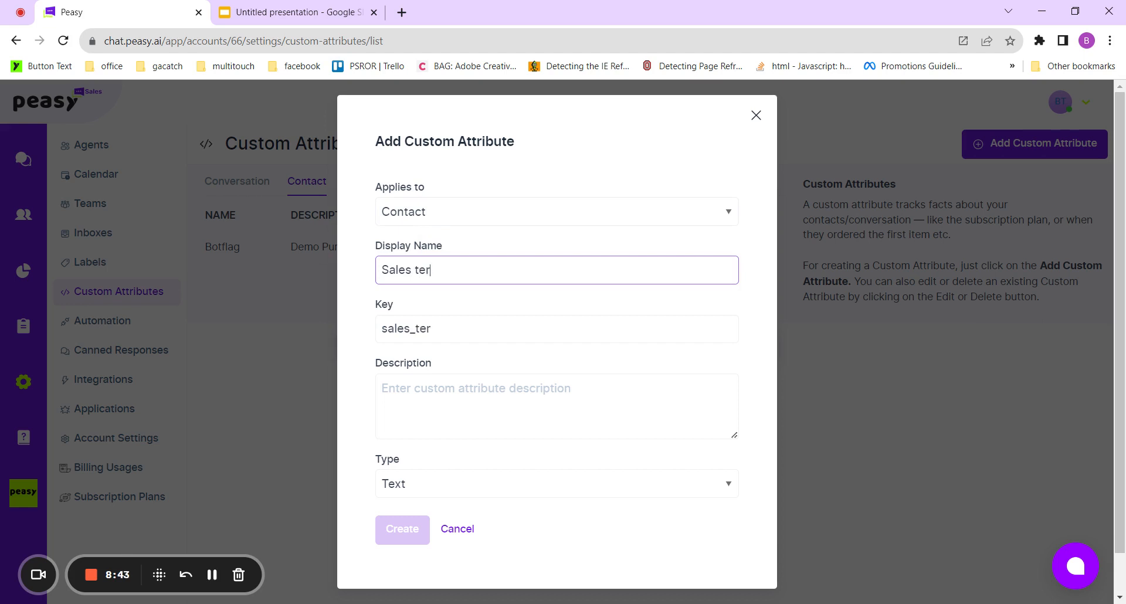
pyautogui.write('ritory')
# - Set the attribute's key to salesterritory, describe it as "where the lead is from", and create it as a Text attribute
pyautogui.click(415, 328)
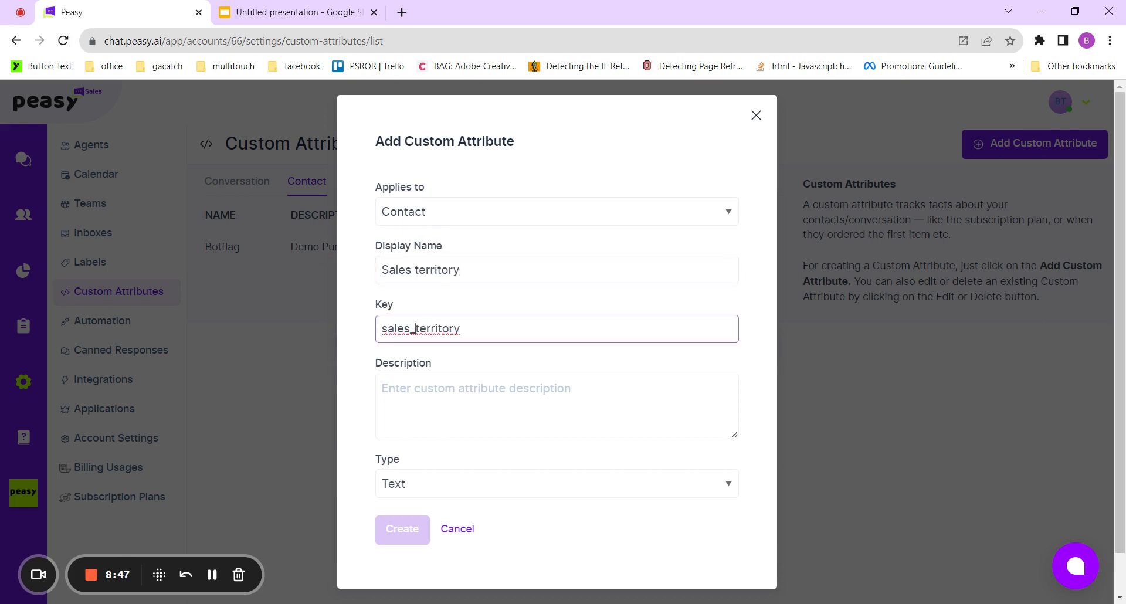
pyautogui.press('BackSpace')
pyautogui.press('Tab')
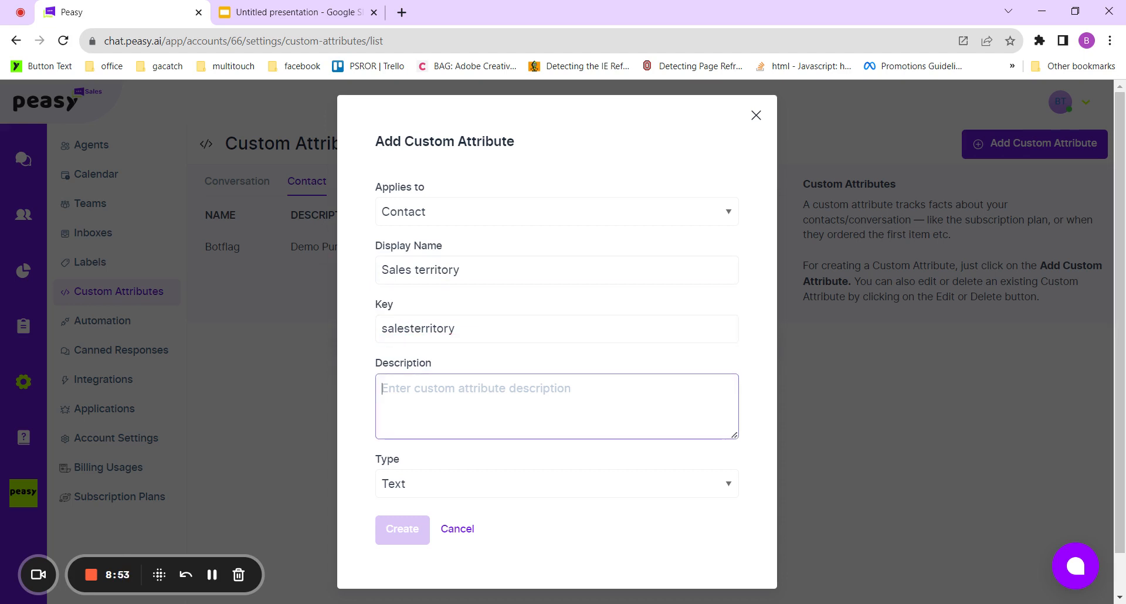
pyautogui.write('wh')
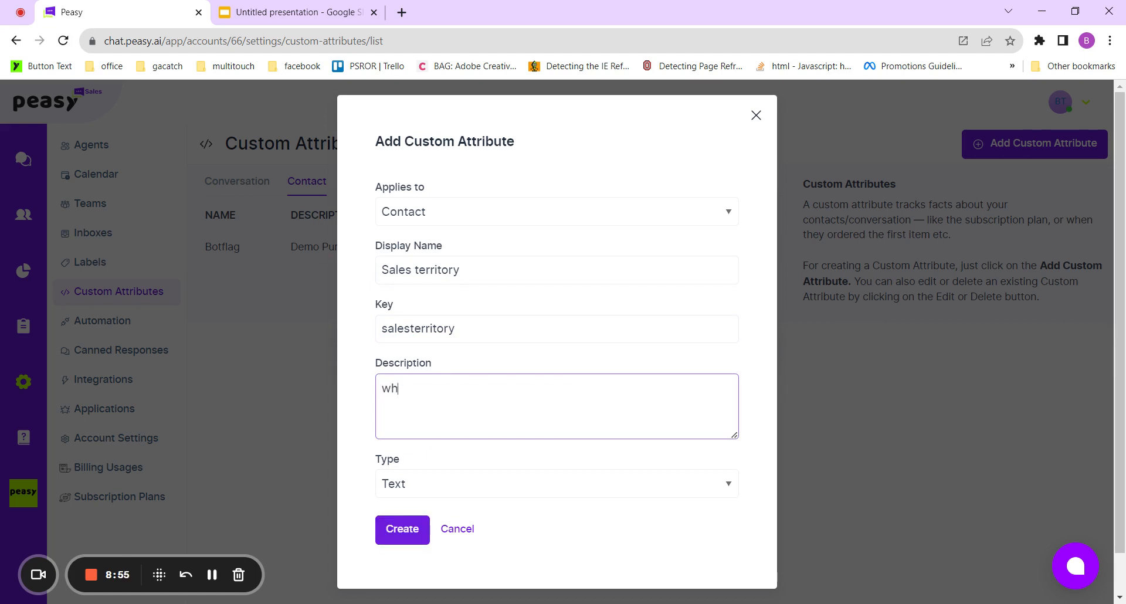
pyautogui.write('ere the lead is from')
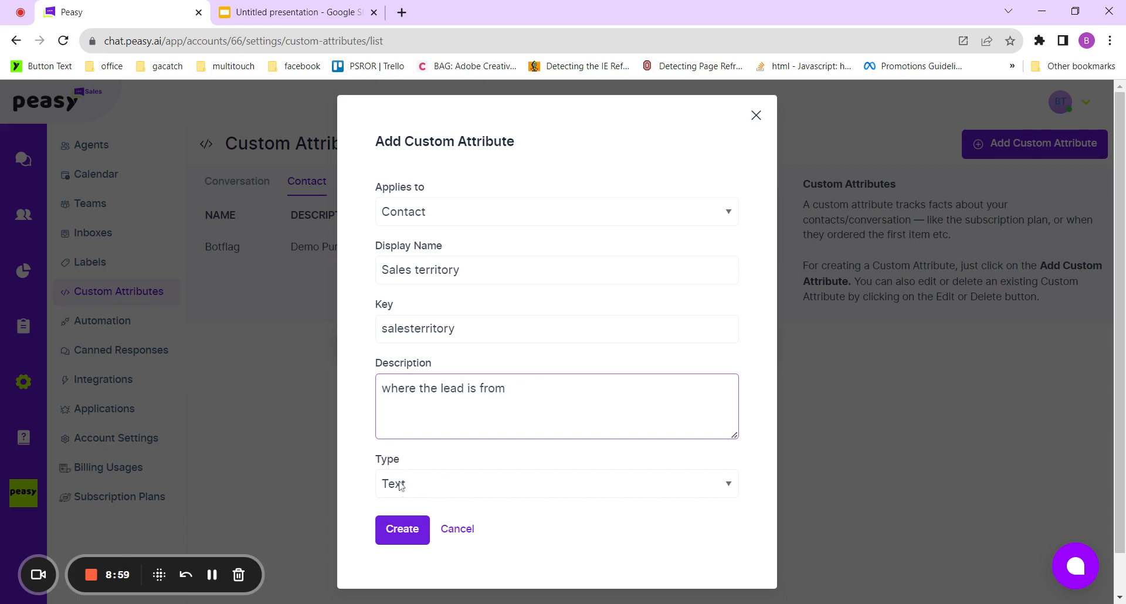
pyautogui.click(417, 535)
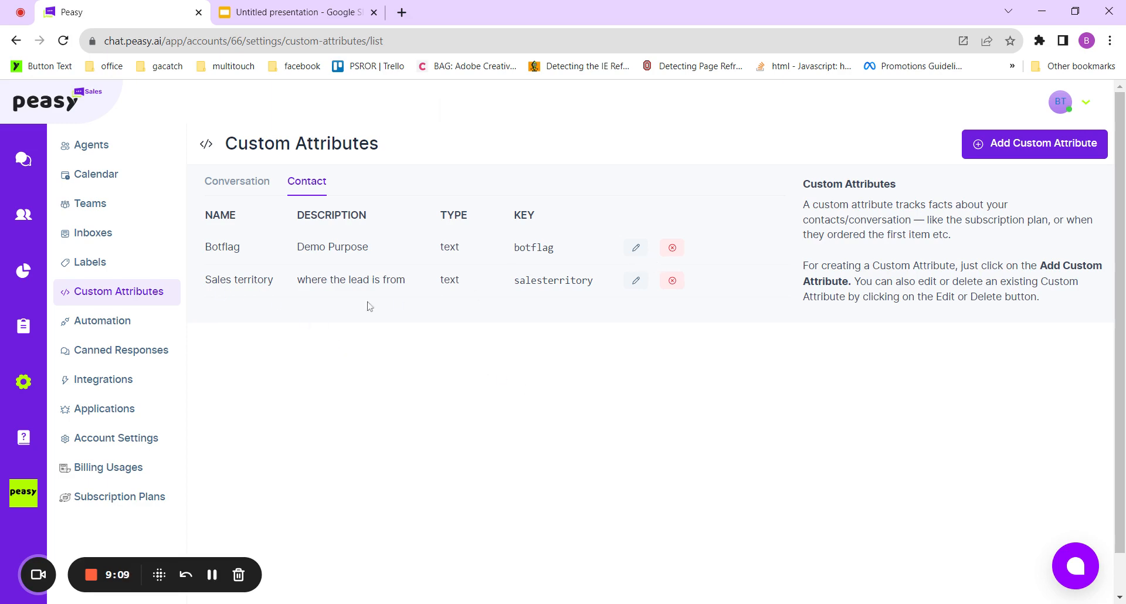
# - Delete the automation rules contact_update_purposeOnstay_not-disqualify and contact_update_investmentOnInvestment_not-disqualif
pyautogui.click(148, 320)
pyautogui.scroll(-1, 290, 356)
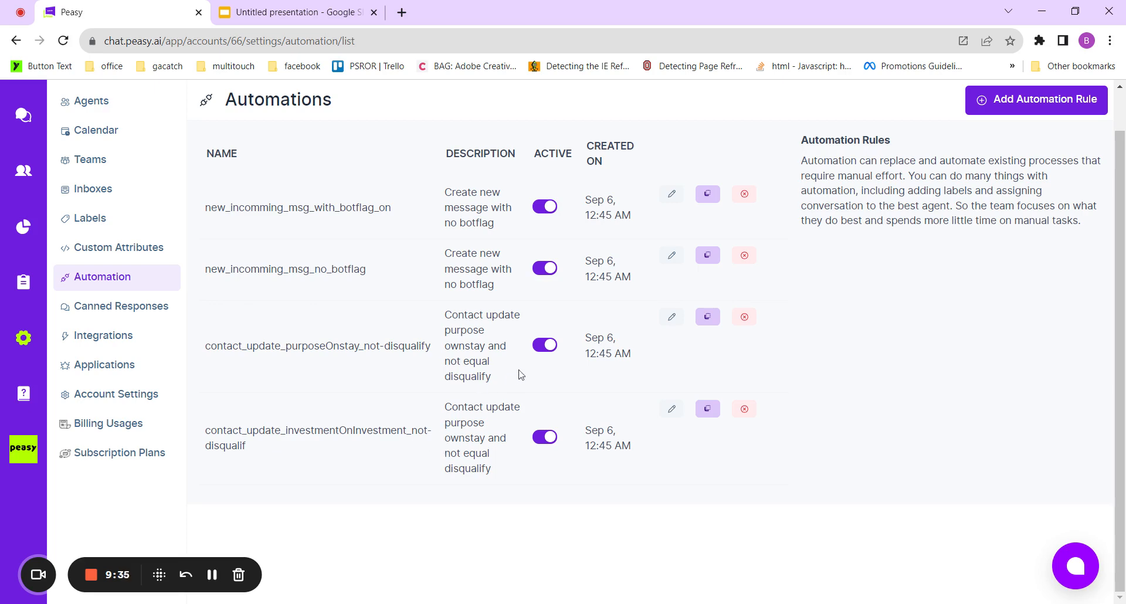
pyautogui.click(742, 317)
pyautogui.click(477, 364)
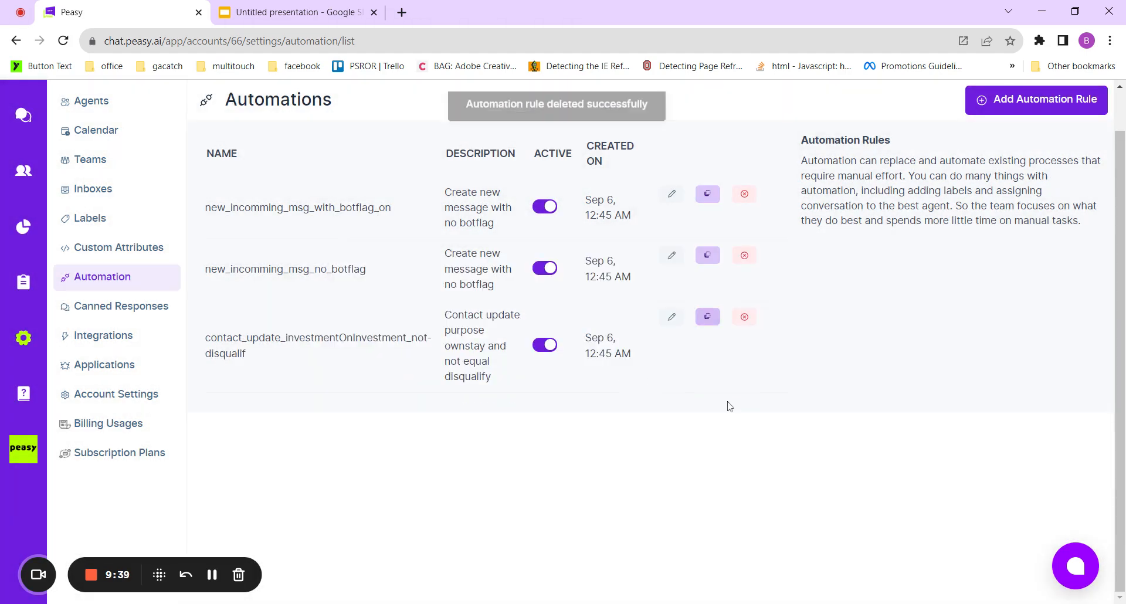
pyautogui.click(744, 320)
pyautogui.click(511, 378)
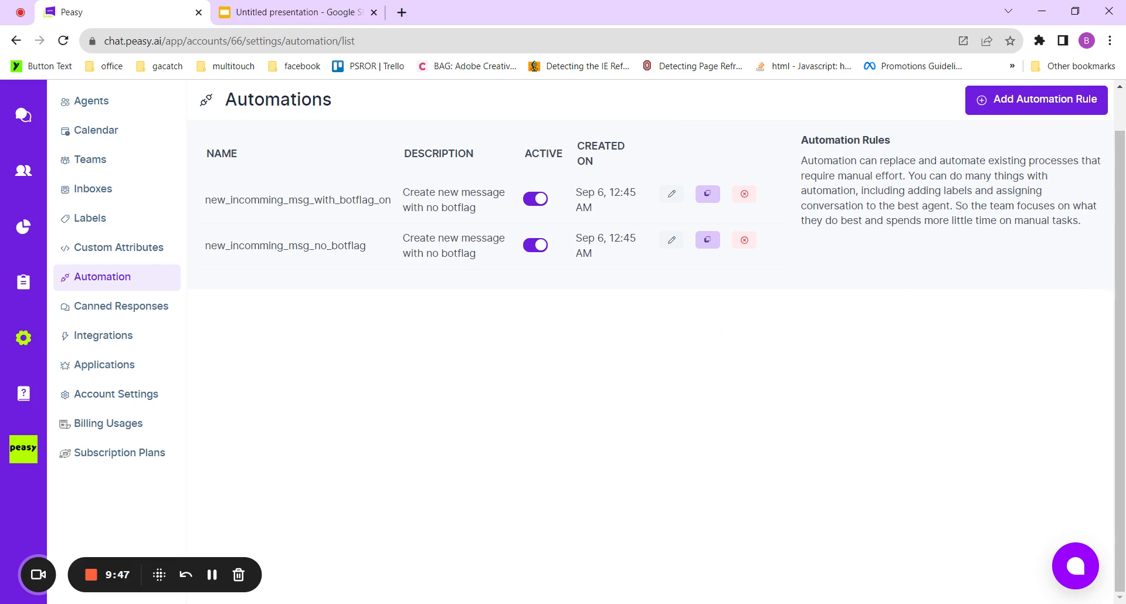
# - Start an automation rule named delegate_to_north with the description "when lead is from north, delegate to north sales team"
pyautogui.click(1006, 116)
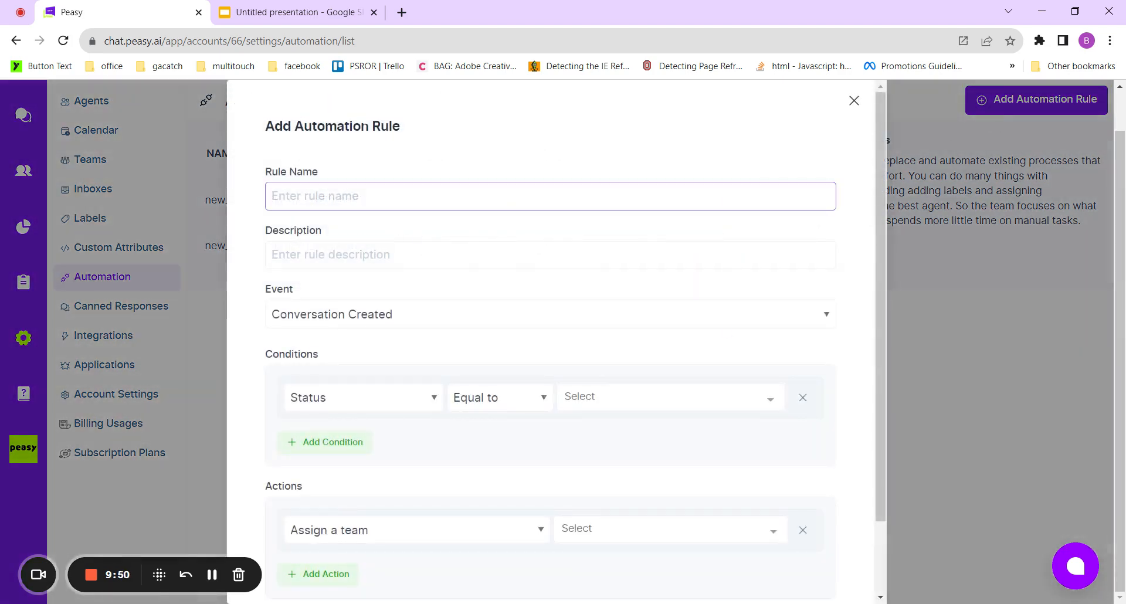
pyautogui.write('delegate_to')
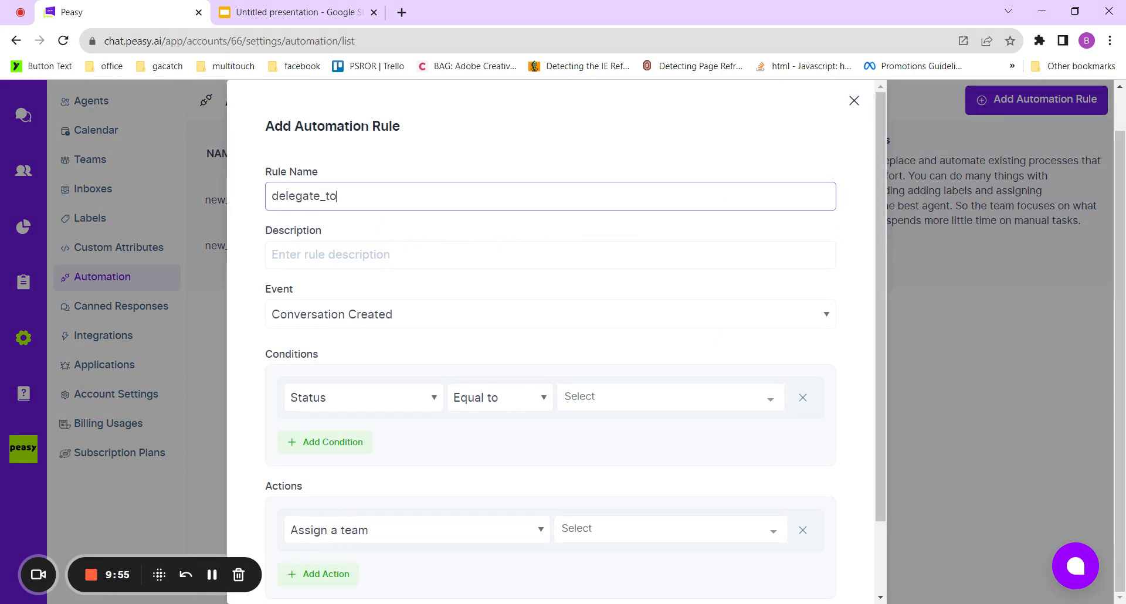
pyautogui.write('_north')
pyautogui.click(386, 254)
pyautogui.write('w')
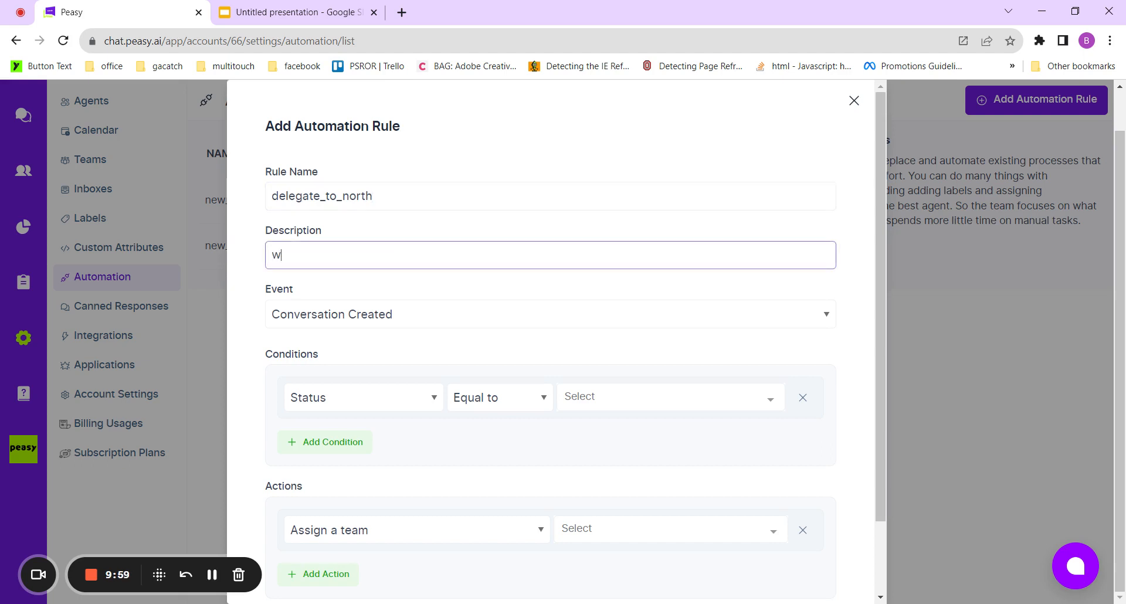
pyautogui.write('hen lead is from n')
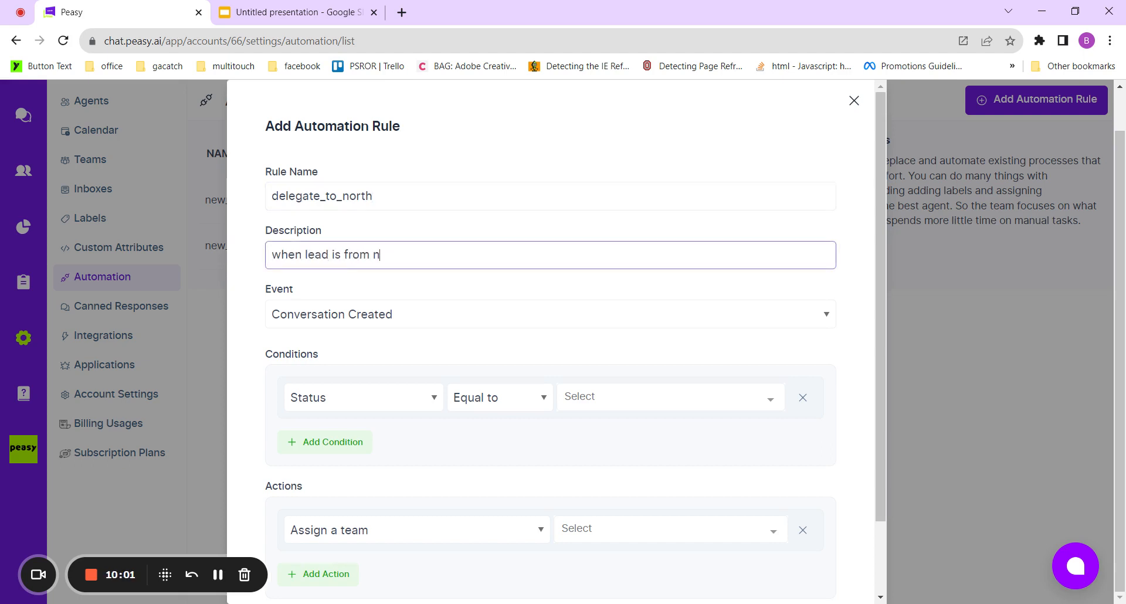
pyautogui.write('orth, delegate to north sales team')
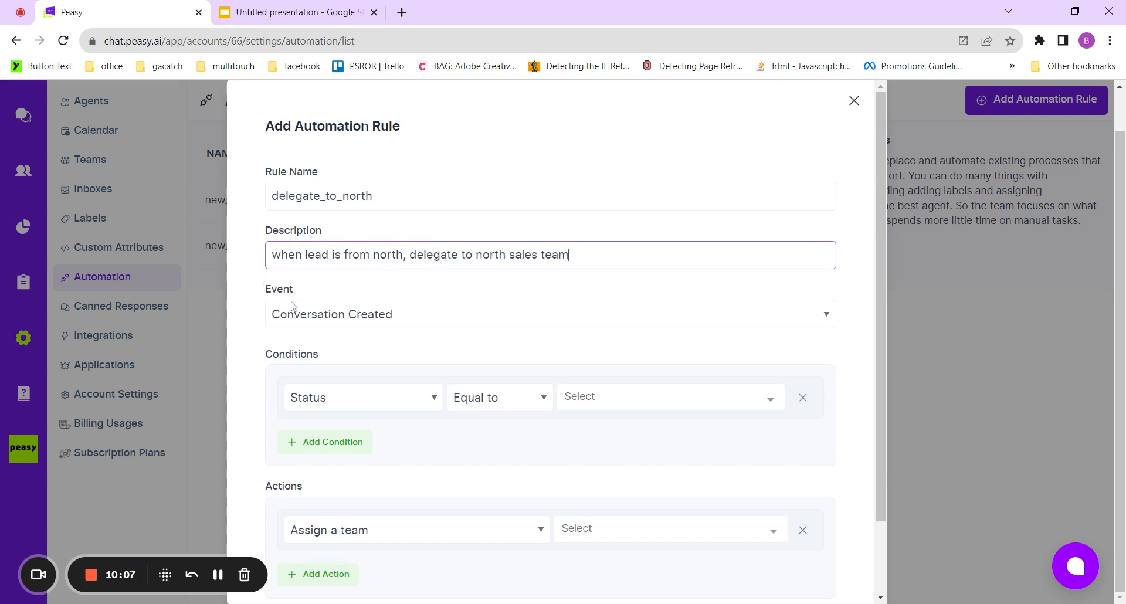
pyautogui.moveTo(326, 196); pyautogui.dragTo(321, 197)
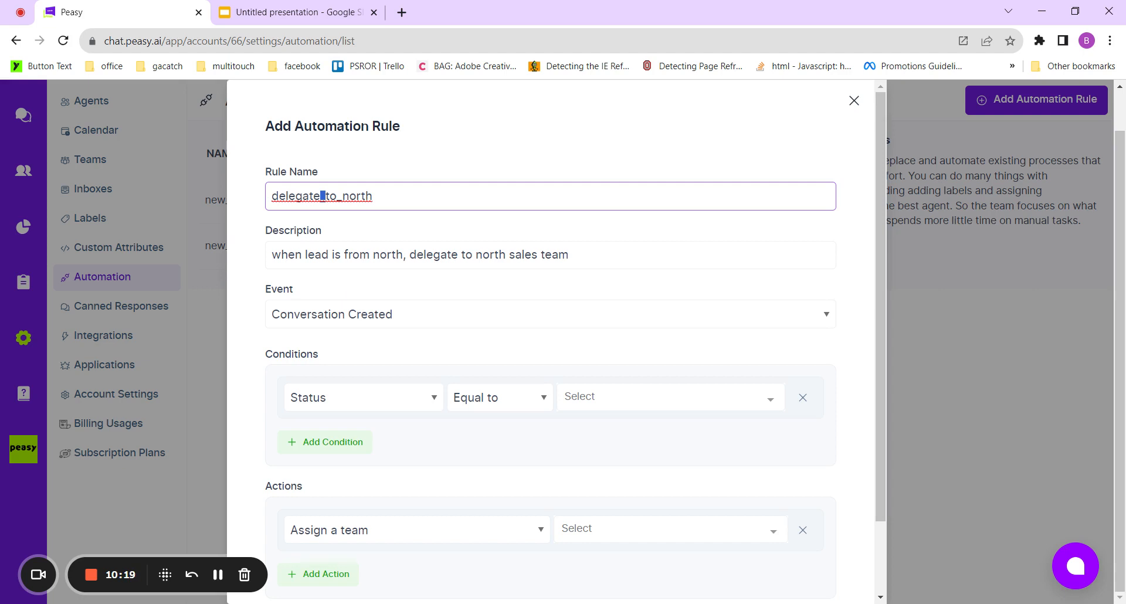
# - Set the rule's event to Contact Updated and its first condition to Status equal to Qualified
pyautogui.click(302, 317)
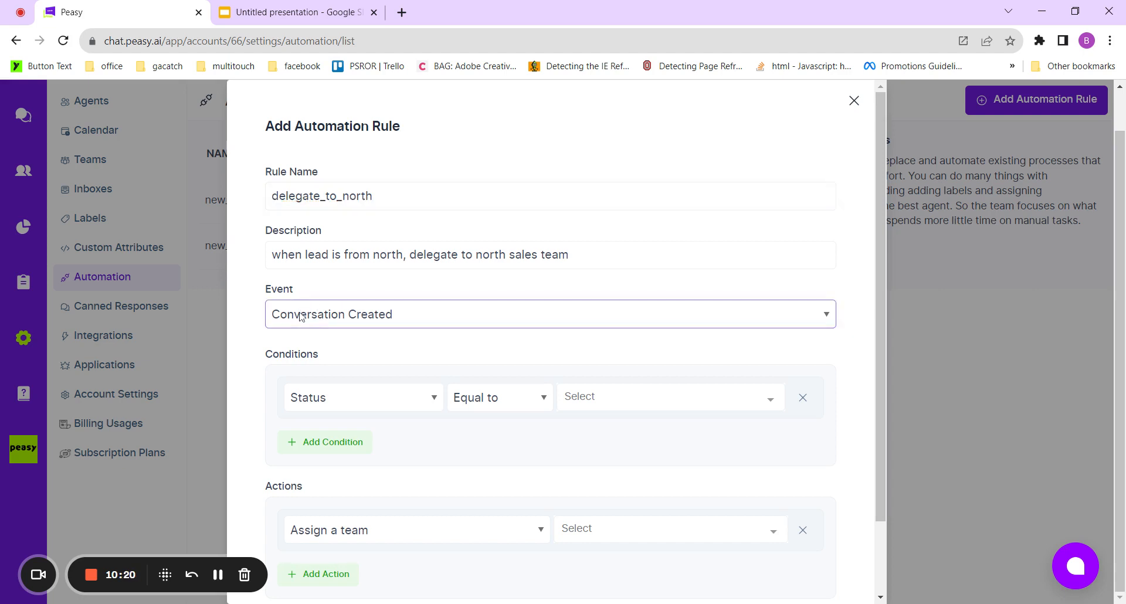
pyautogui.click(358, 408)
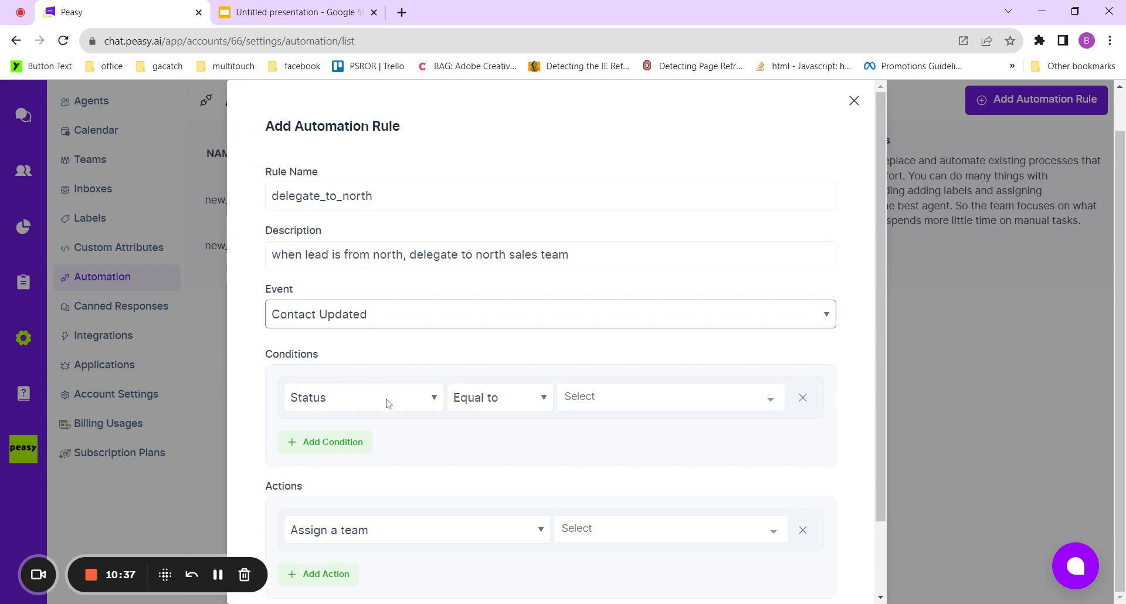
pyautogui.click(332, 401)
pyautogui.click(589, 398)
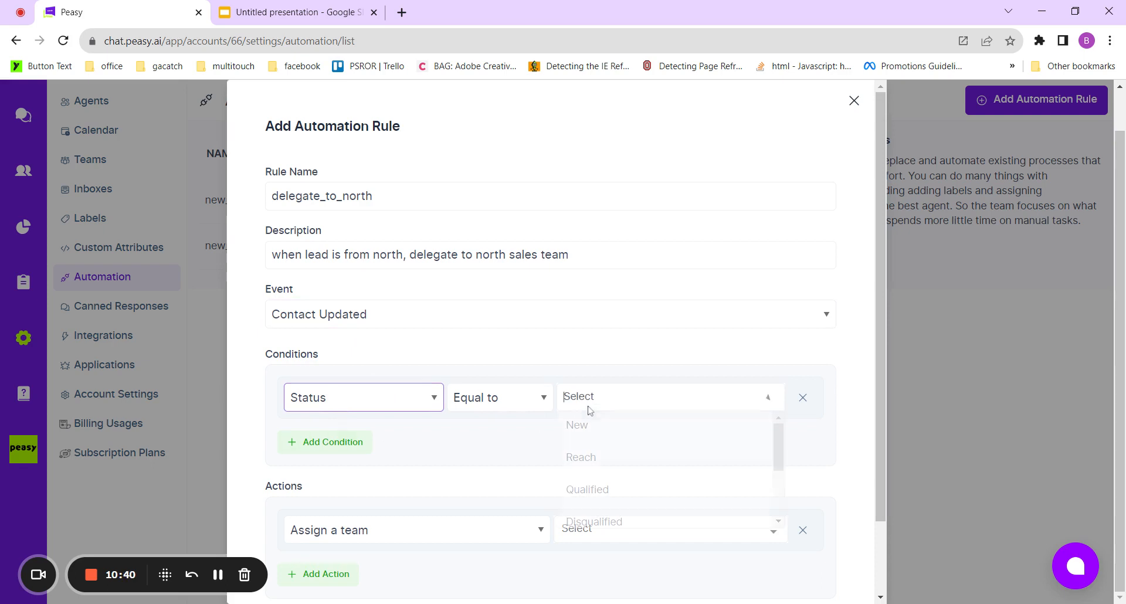
pyautogui.click(622, 486)
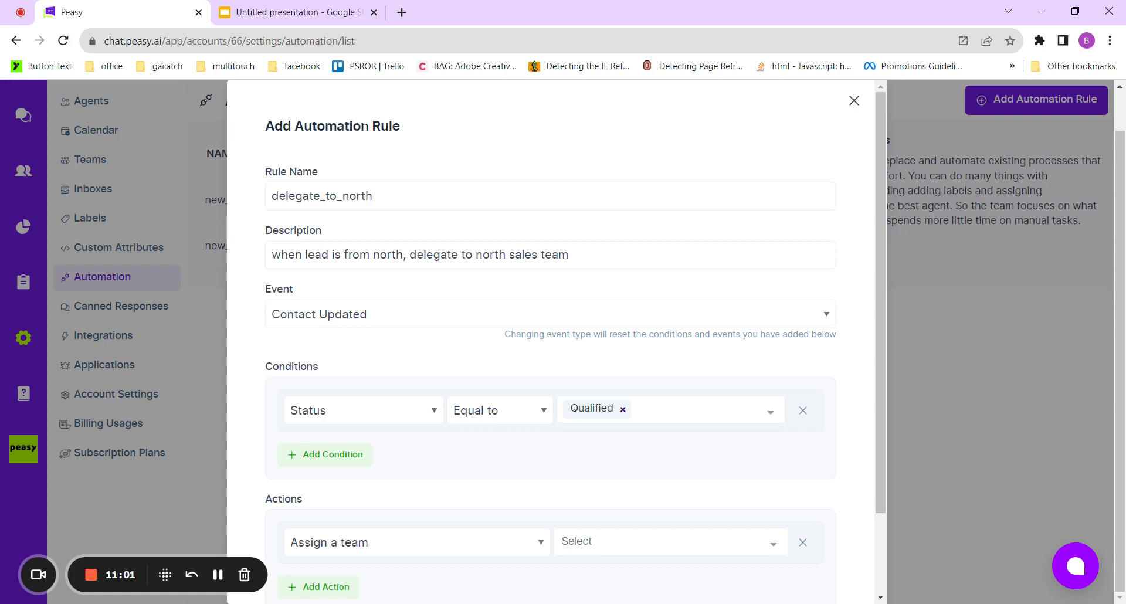
# - Add a second condition joined by AND that requires Sales territory equal to Northern
pyautogui.click(364, 464)
pyautogui.scroll(-1, 502, 360)
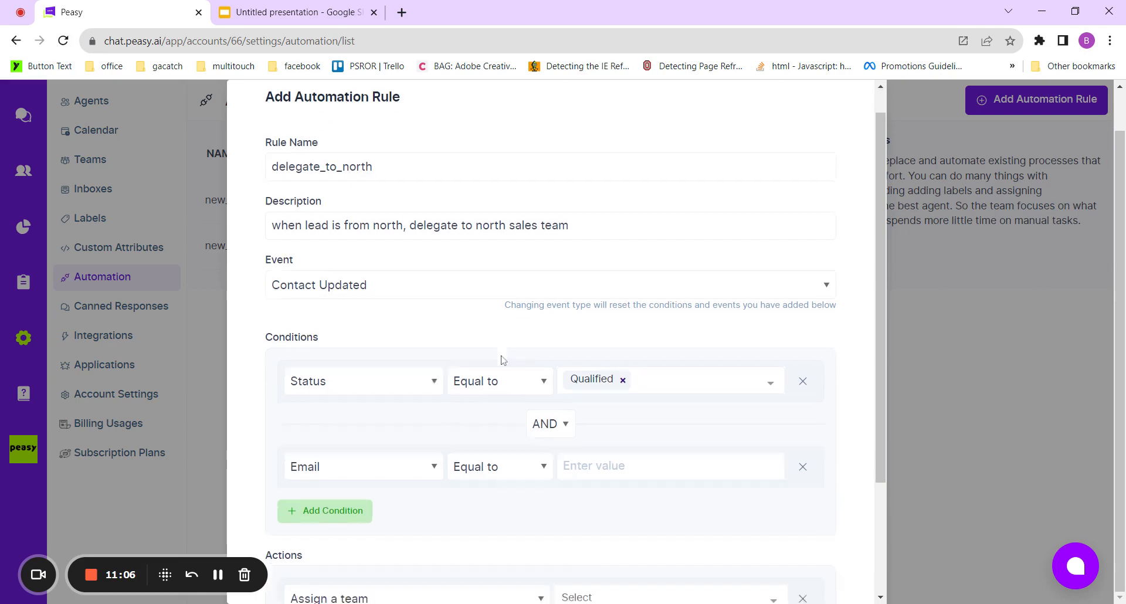
pyautogui.scroll(-2, 502, 360)
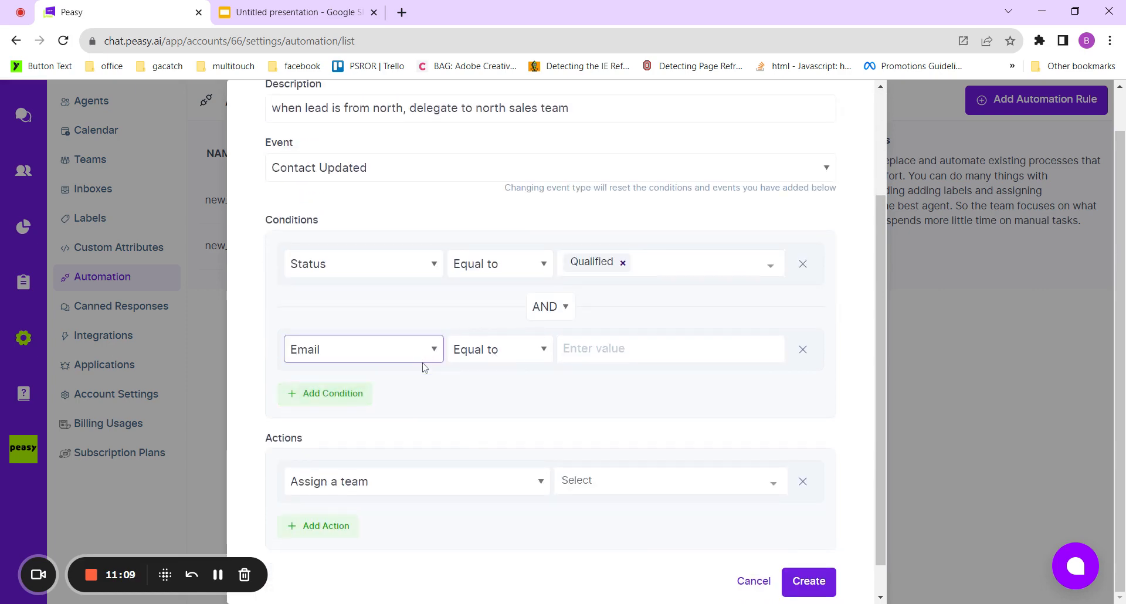
pyautogui.click(407, 464)
pyautogui.click(621, 349)
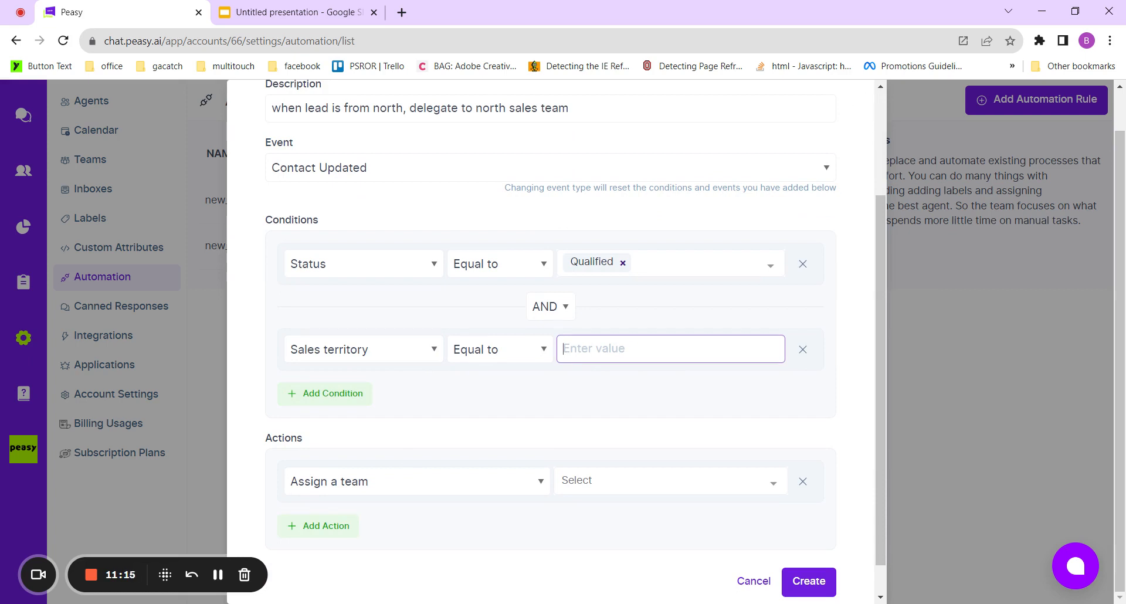
pyautogui.write('Northern')
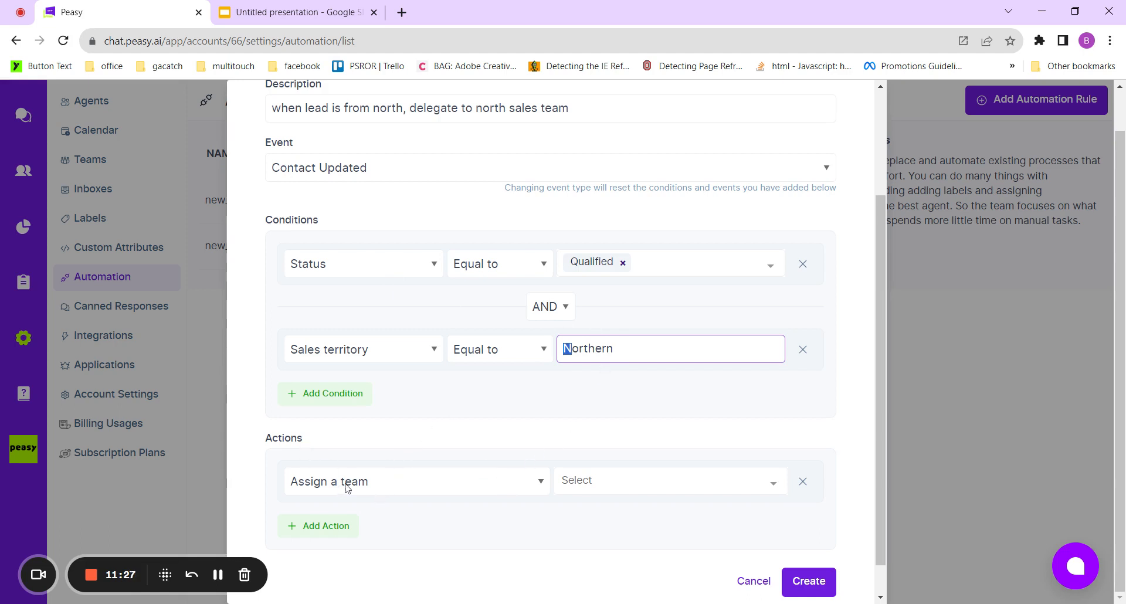
# - Set the rule's action to assign the northern_region team, and create the rule
pyautogui.click(624, 478)
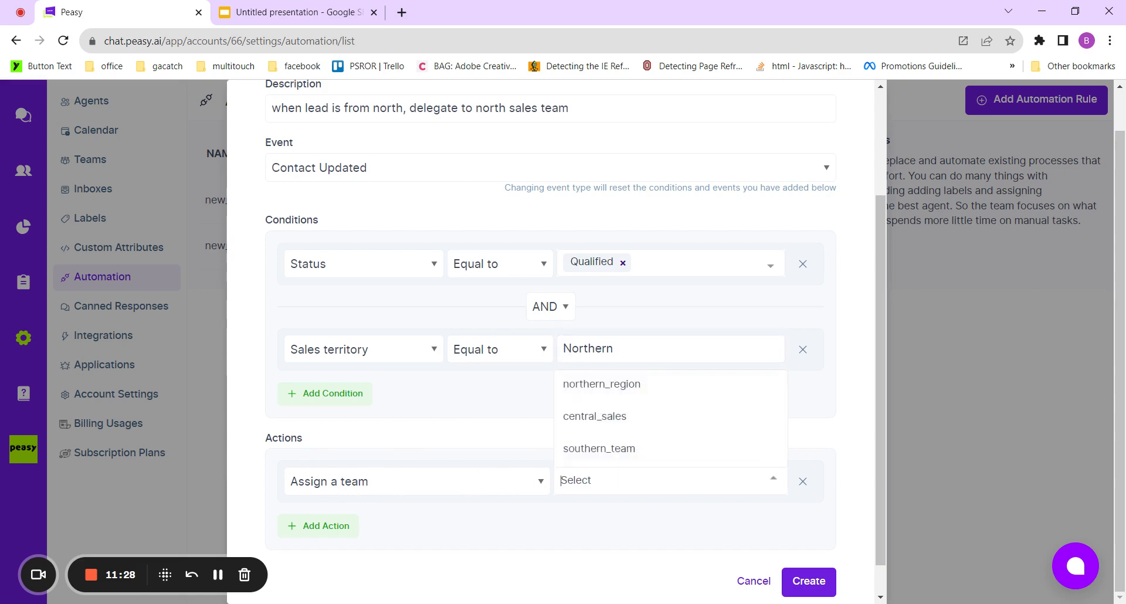
pyautogui.click(637, 396)
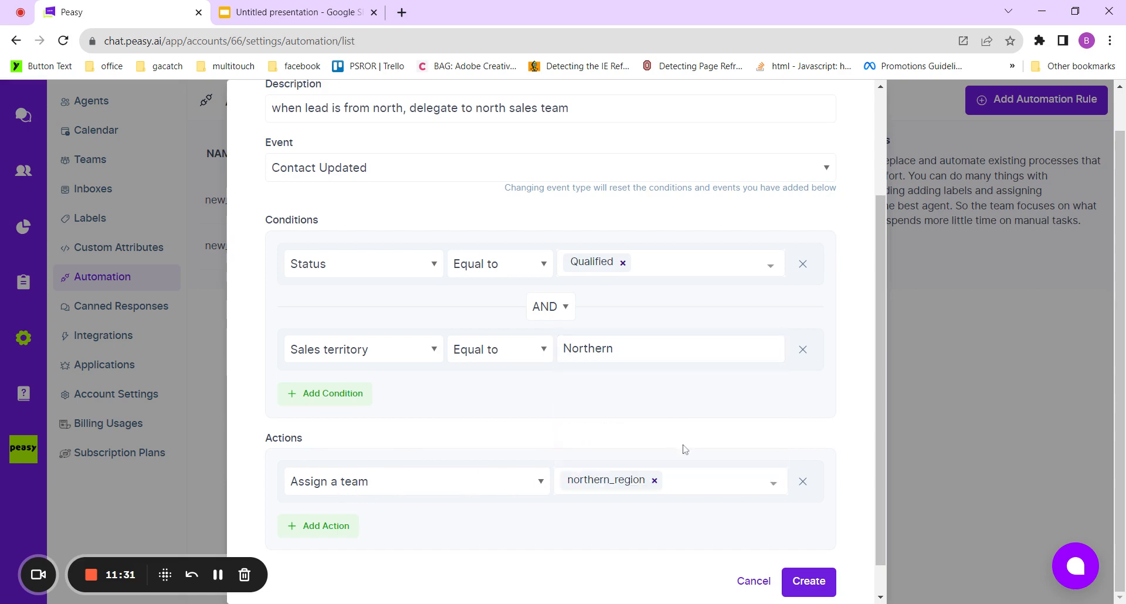
pyautogui.click(816, 585)
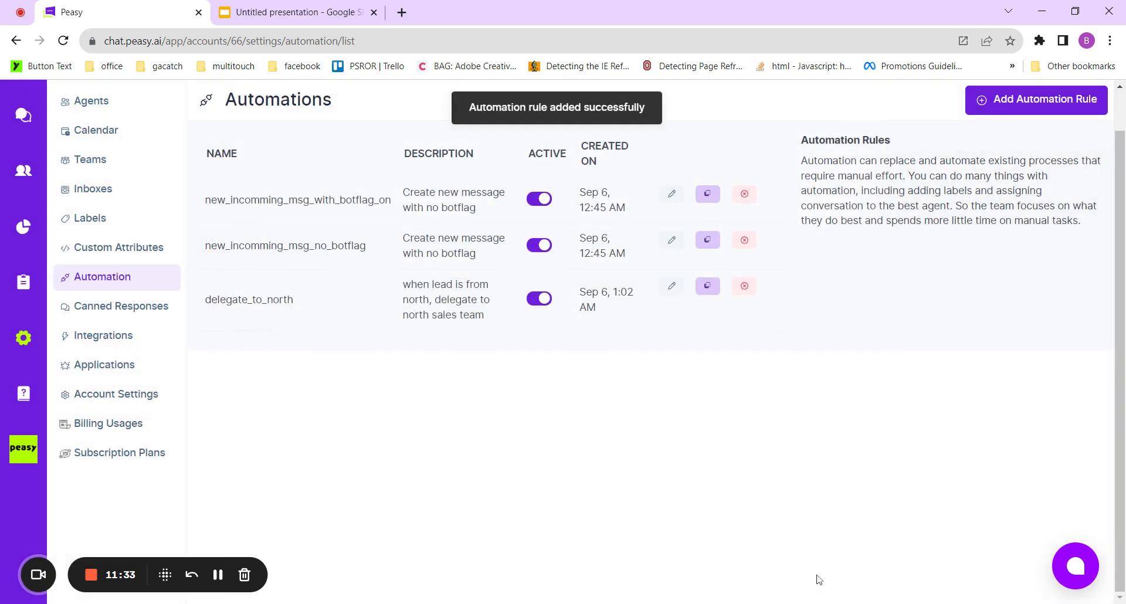
# - Start an automation rule named delegate_to_central with the description "when lead is from central, delegate to central sales team"
pyautogui.click(1013, 101)
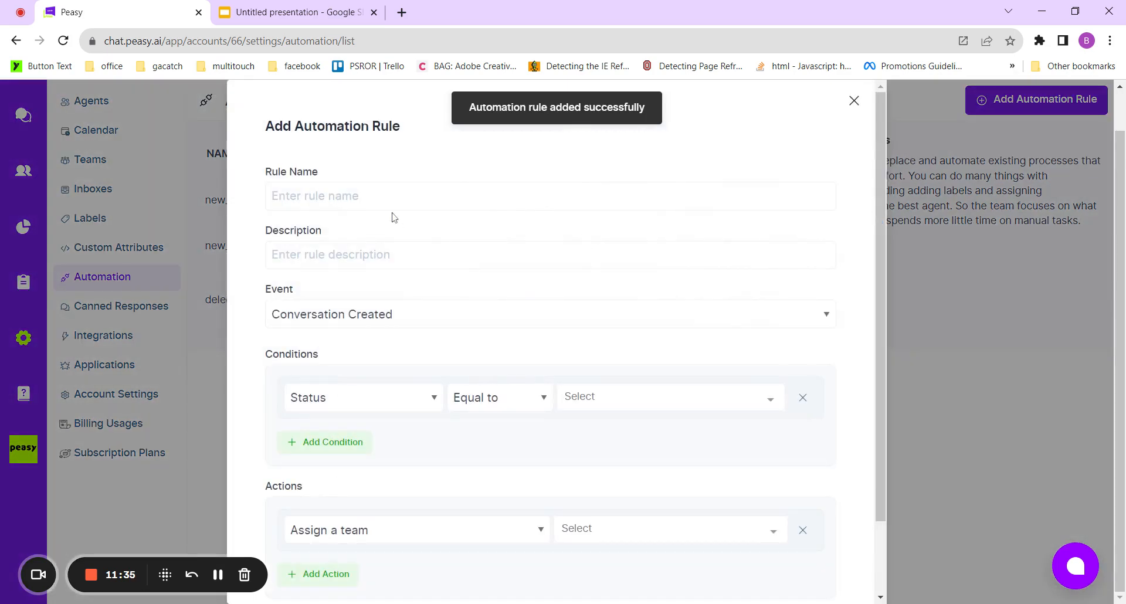
pyautogui.write('deleu')
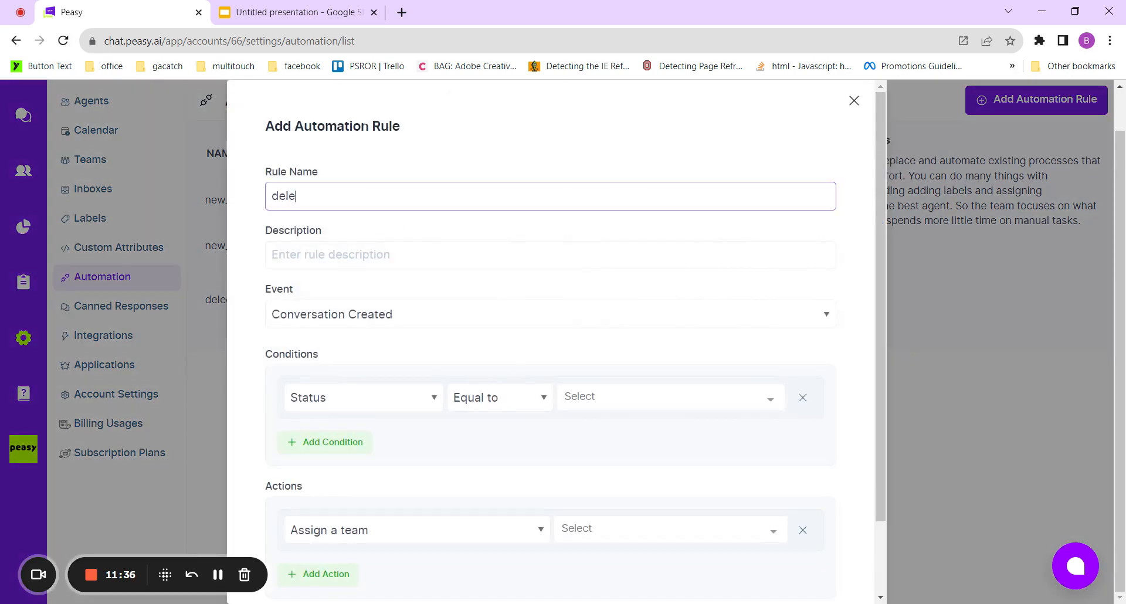
pyautogui.press('BackSpace')
pyautogui.write('gate_to_central')
pyautogui.click(273, 254)
pyautogui.write('when')
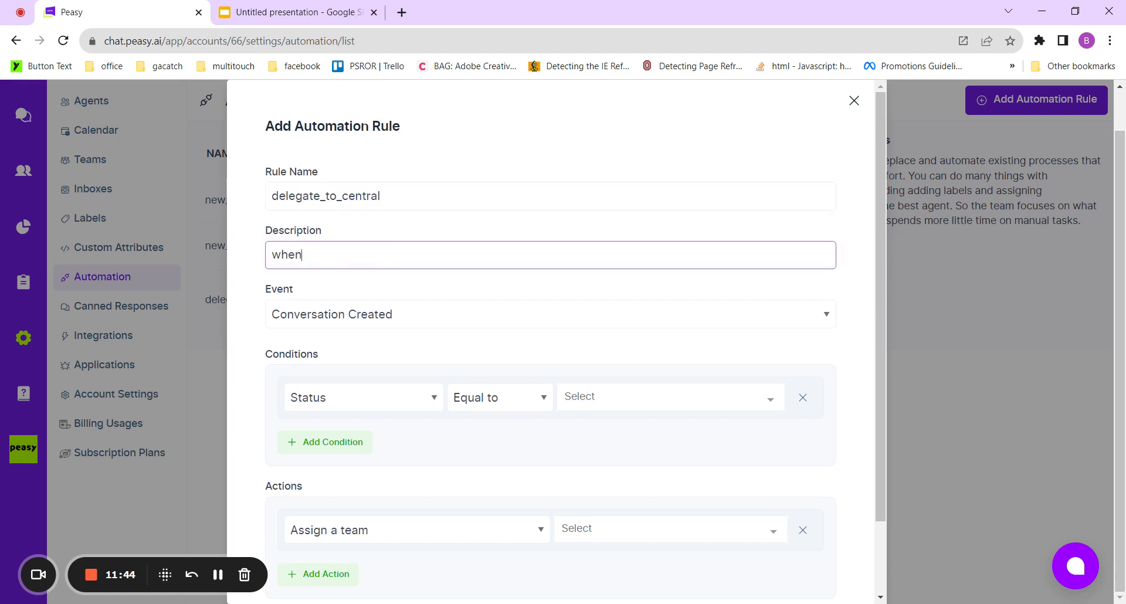
pyautogui.write(' lead is from centra')
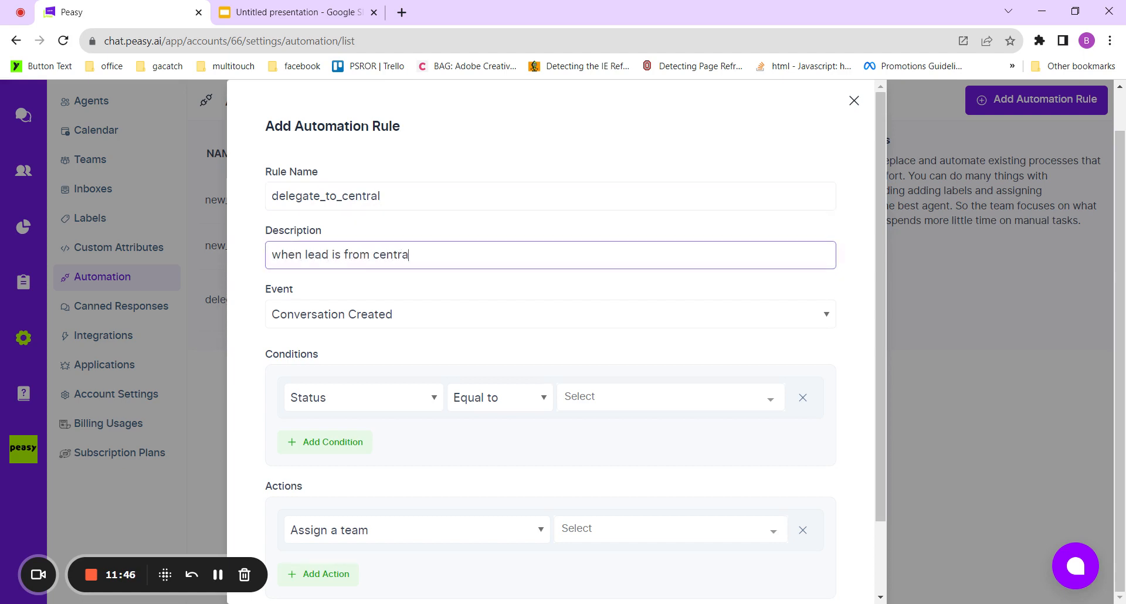
pyautogui.write('l, delegate to cent')
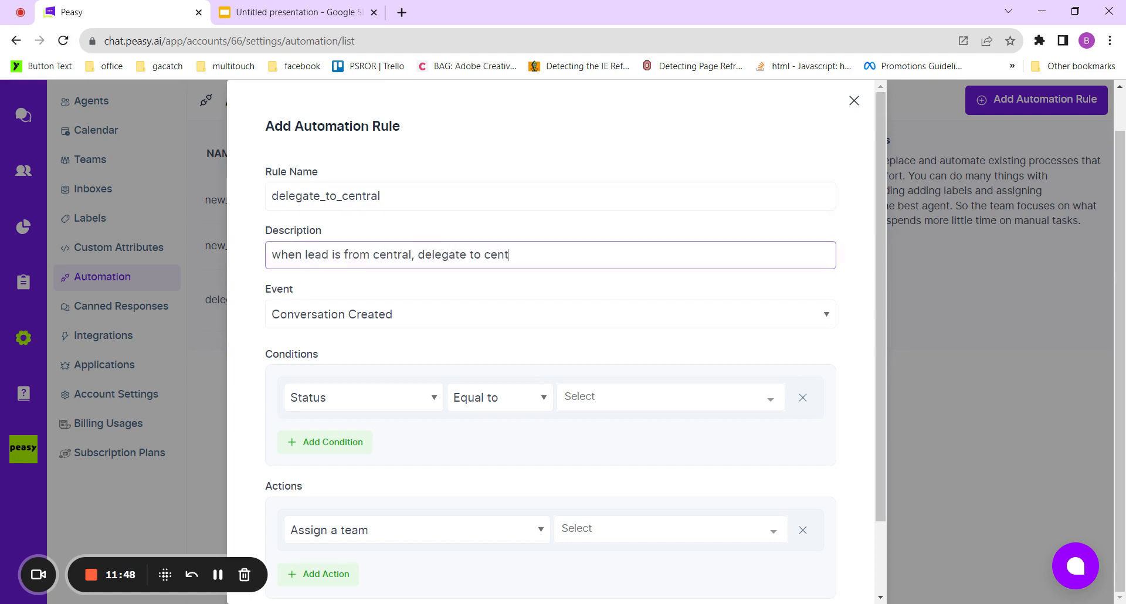
pyautogui.write('ral sales team')
# - Set the central rule's event to Contact Updated and its first condition to Status equal to Qualified
pyautogui.click(330, 324)
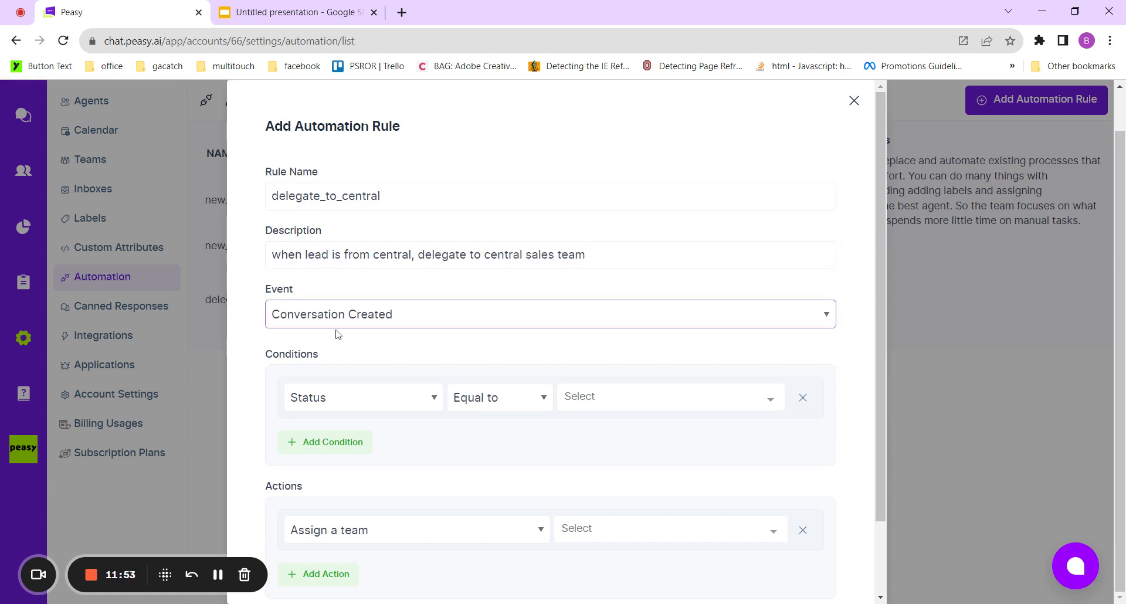
pyautogui.click(363, 402)
pyautogui.click(676, 405)
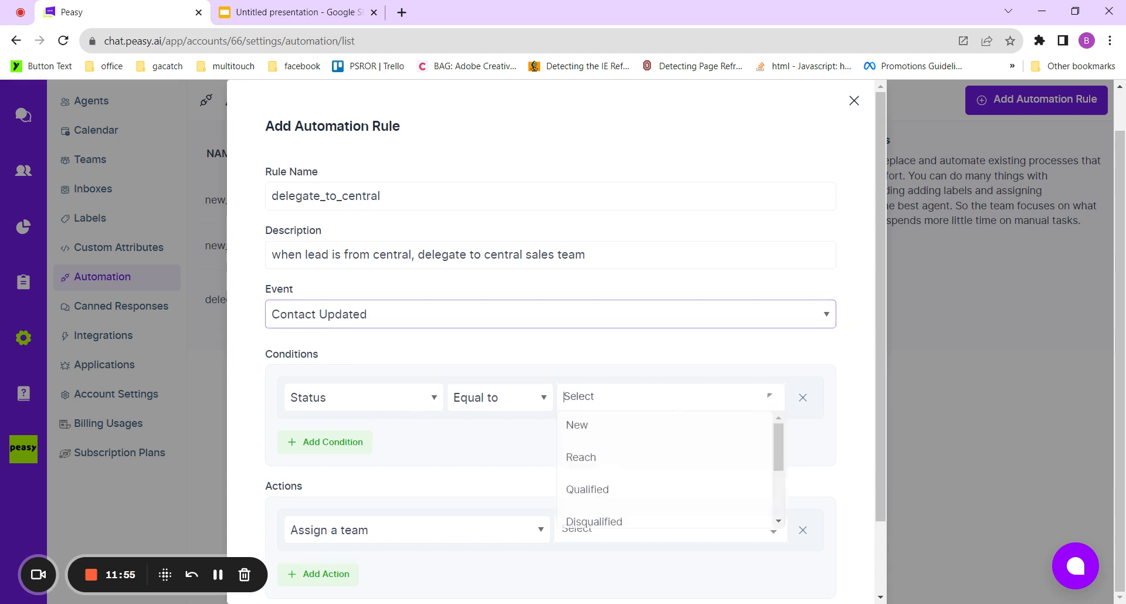
pyautogui.click(631, 489)
# - Add a second condition joined by AND that requires Sales territory equal to Central
pyautogui.click(340, 454)
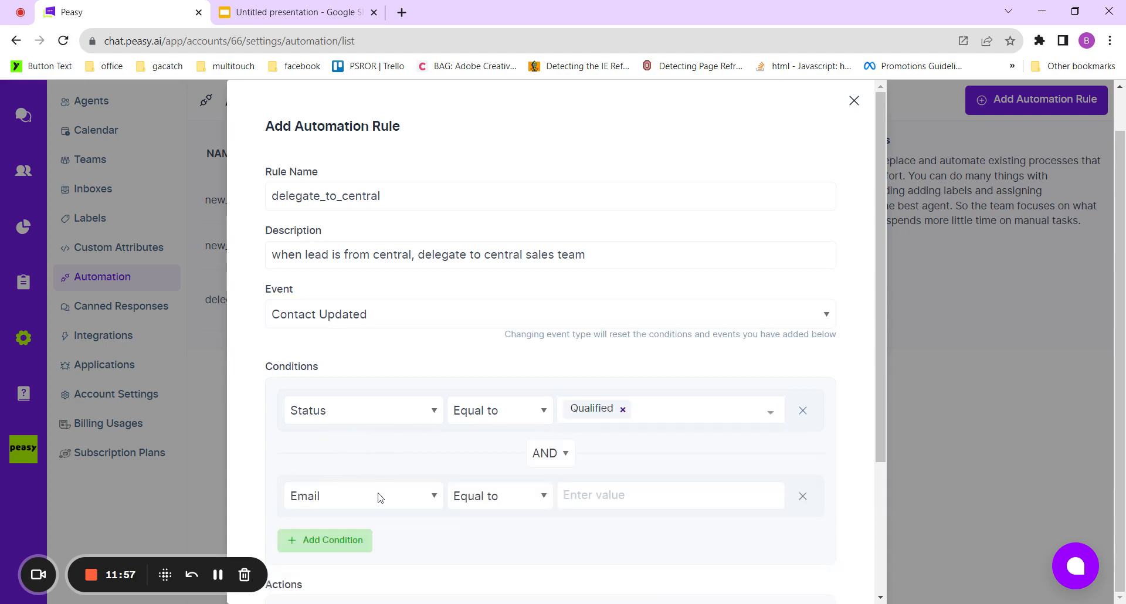
pyautogui.click(378, 497)
pyautogui.click(375, 470)
pyautogui.click(617, 496)
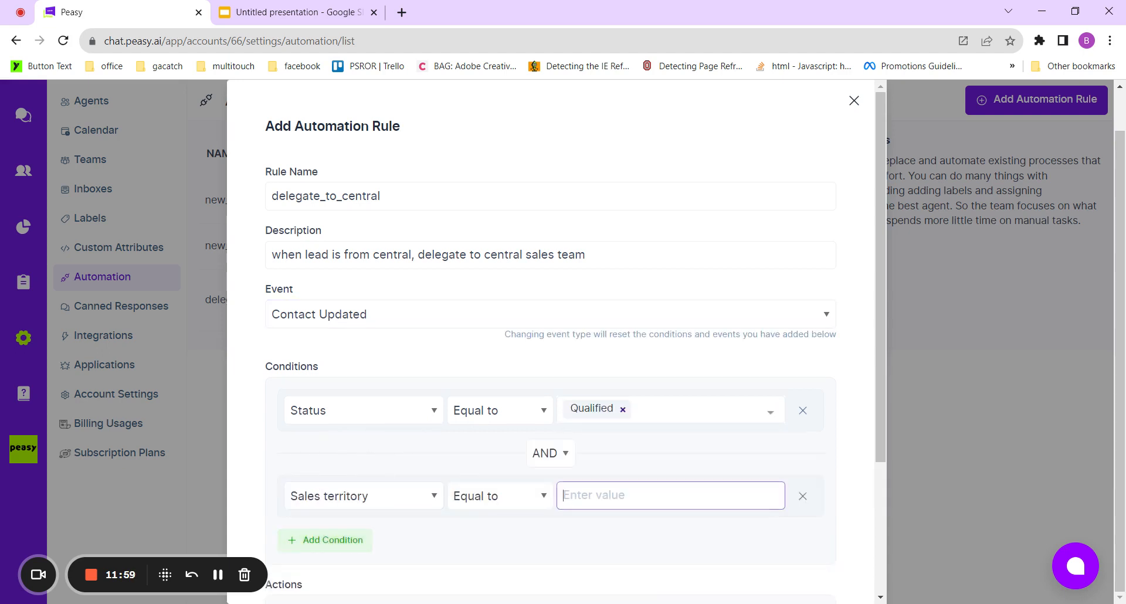
pyautogui.write('Central')
# - Set the rule's action to assign the central_sales team, and create the rule
pyautogui.scroll(-3, 434, 487)
pyautogui.click(609, 444)
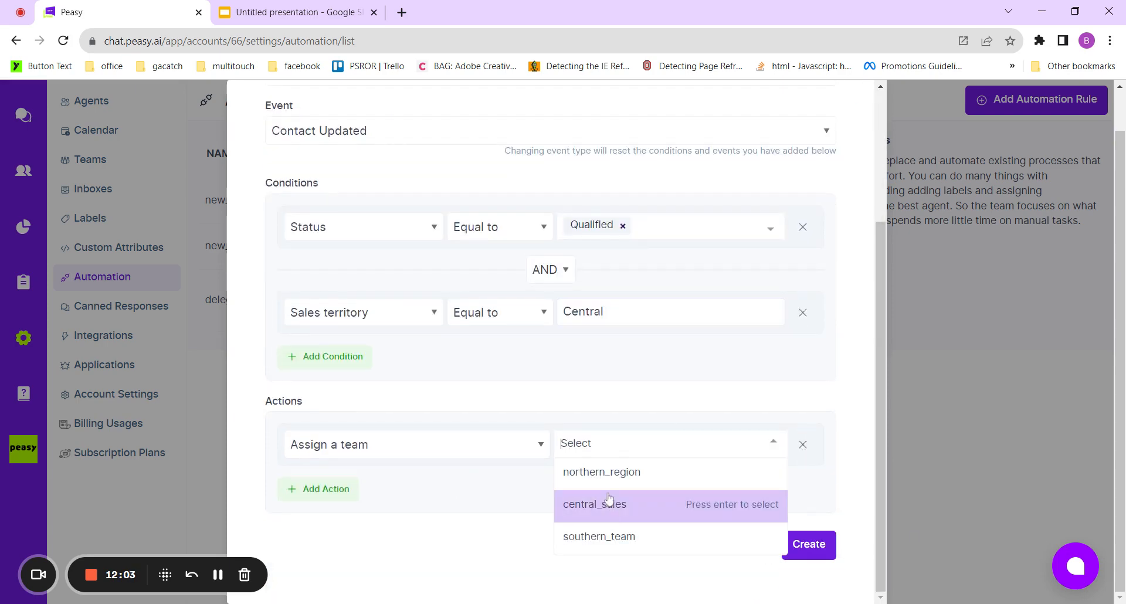
pyautogui.click(608, 501)
pyautogui.click(793, 546)
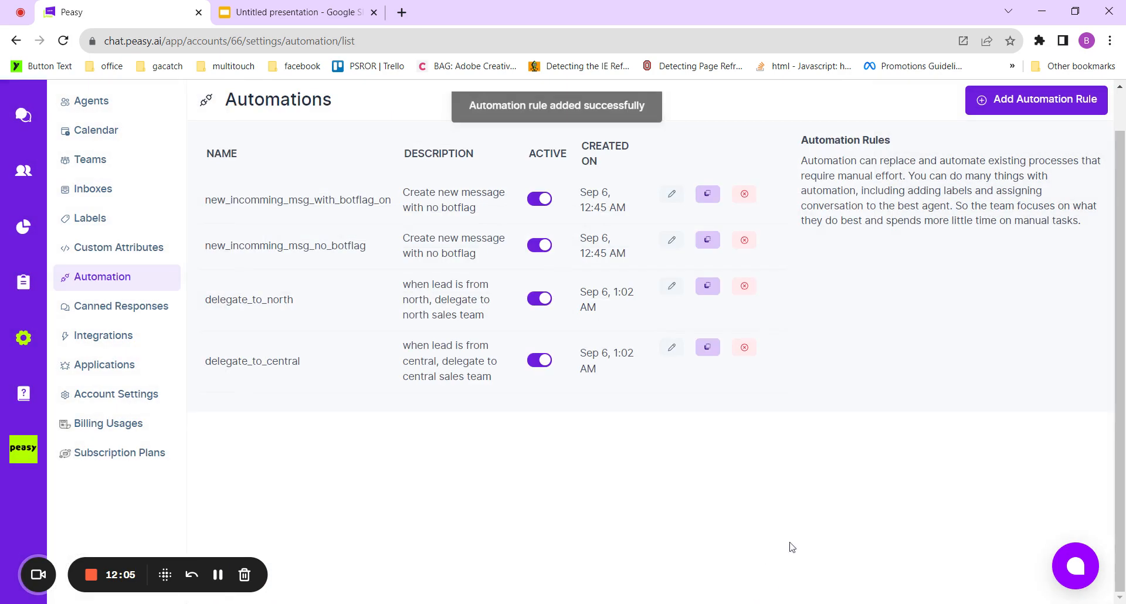
# - Start an automation rule named delegate_to_south with the description "when lead is from south, delegate to southern sales team"
pyautogui.click(1010, 112)
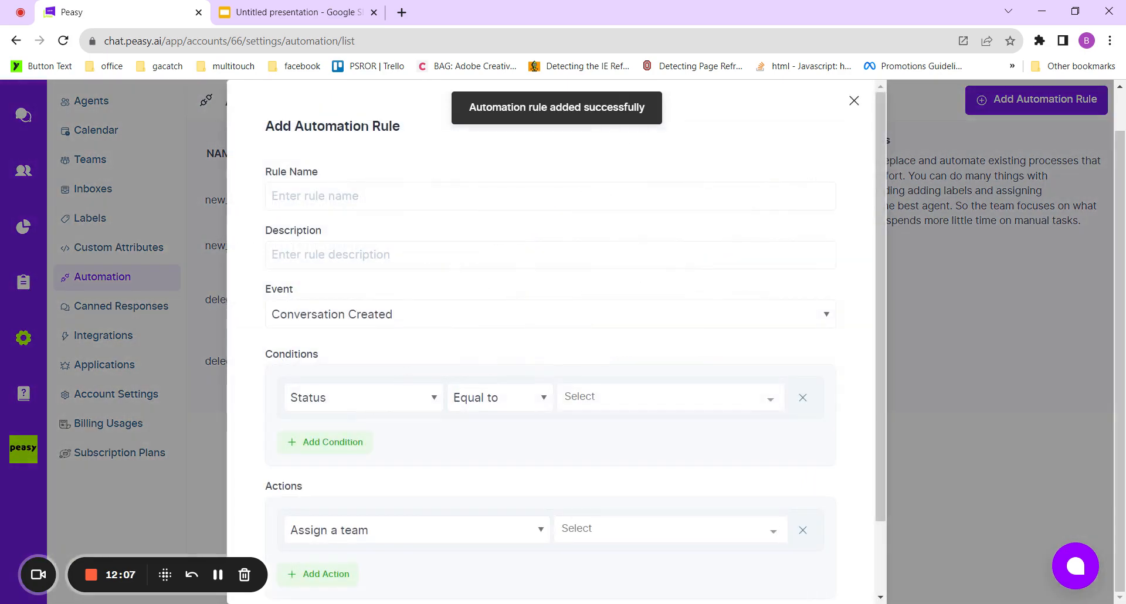
pyautogui.click(384, 202)
pyautogui.write('delegat')
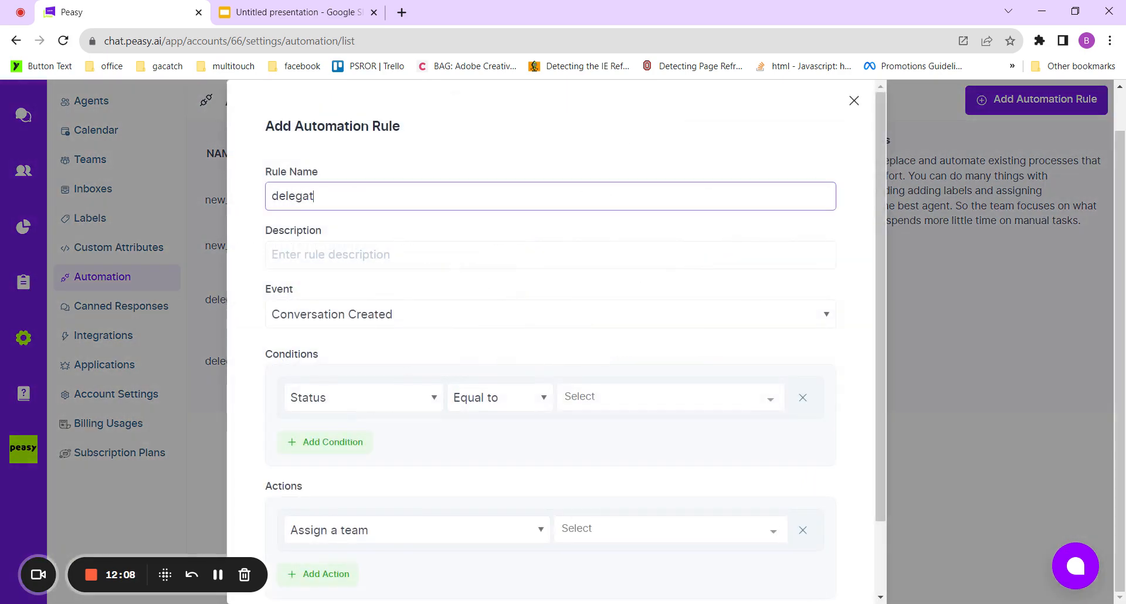
pyautogui.write('e_to_southwhen')
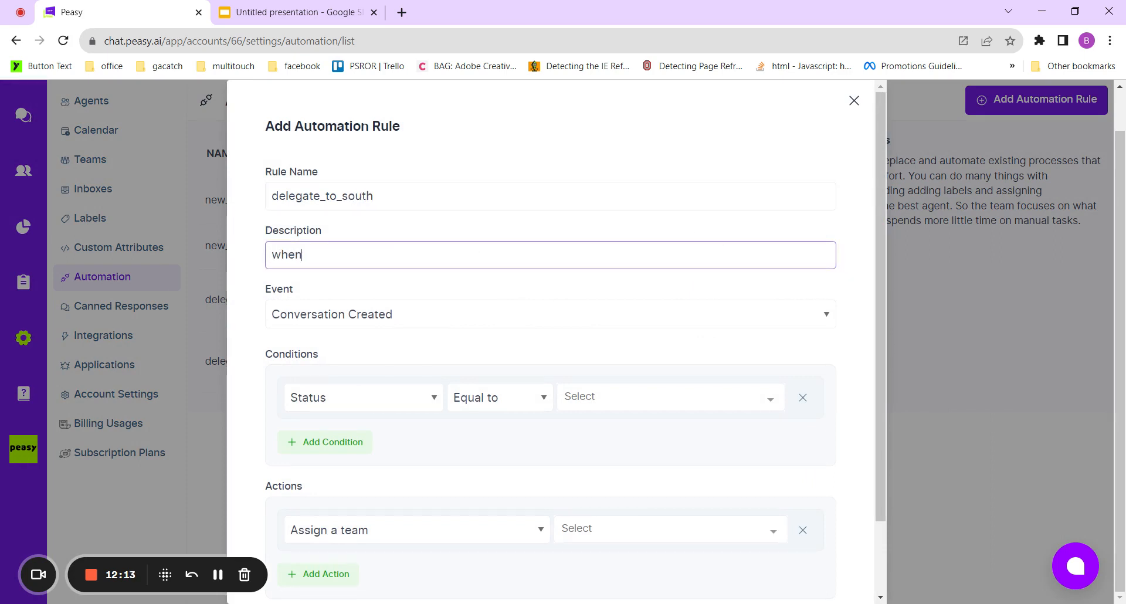
pyautogui.write(' lead is from south, de')
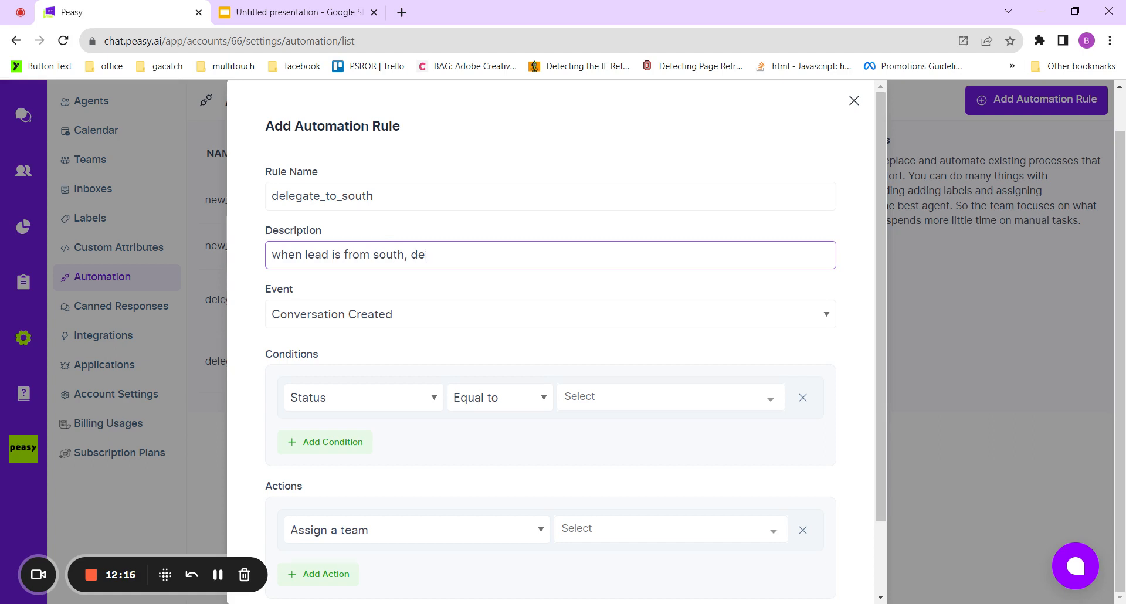
pyautogui.write('legate to southern sales team')
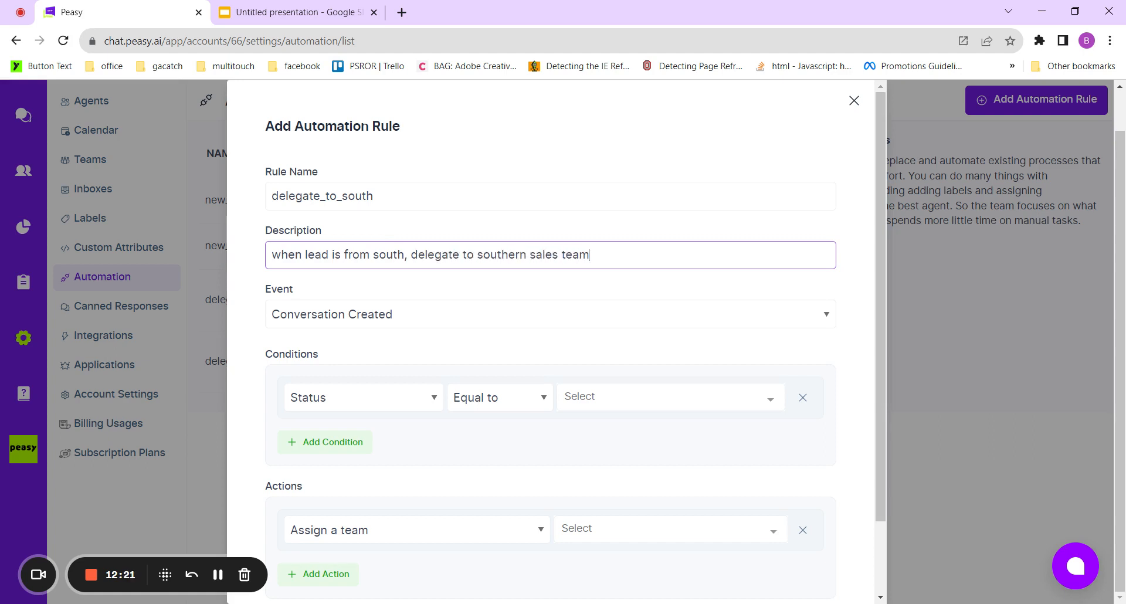
# - Set the southern rule's event to Contact Updated and its first condition to Status equal to Qualified
pyautogui.click(343, 324)
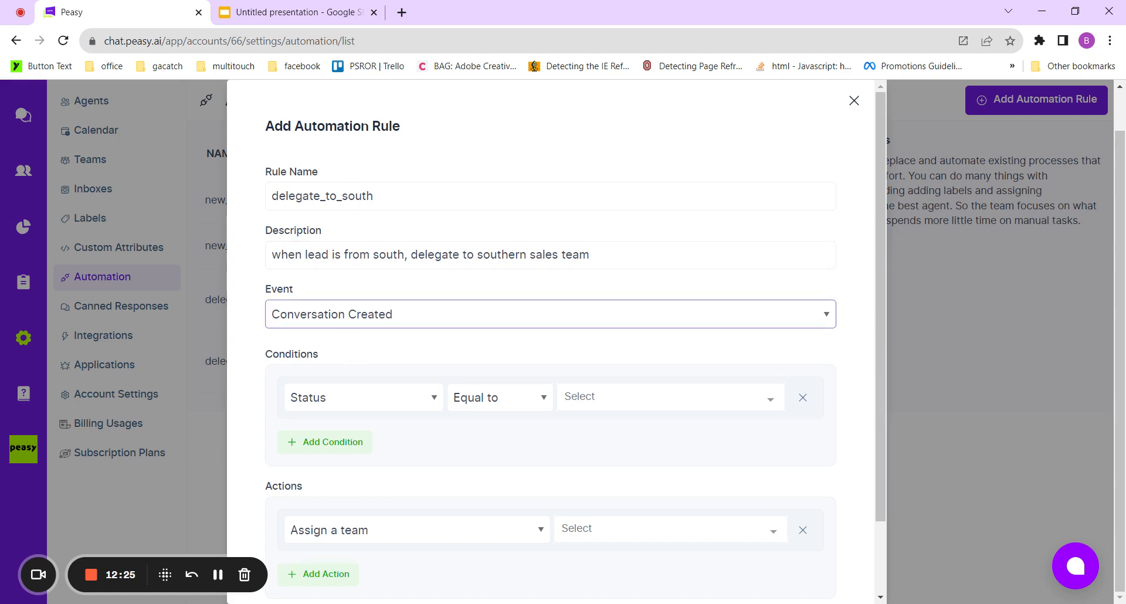
pyautogui.click(393, 399)
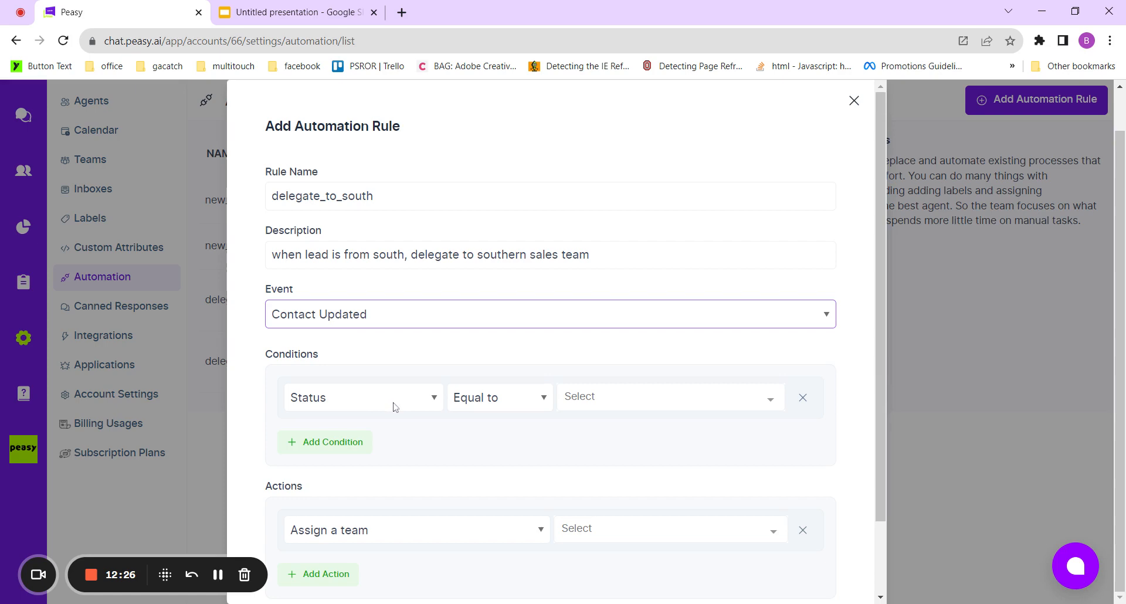
pyautogui.click(625, 397)
pyautogui.click(604, 488)
# - Add a second condition joined by AND that requires Sales territory equal to Southern
pyautogui.click(348, 454)
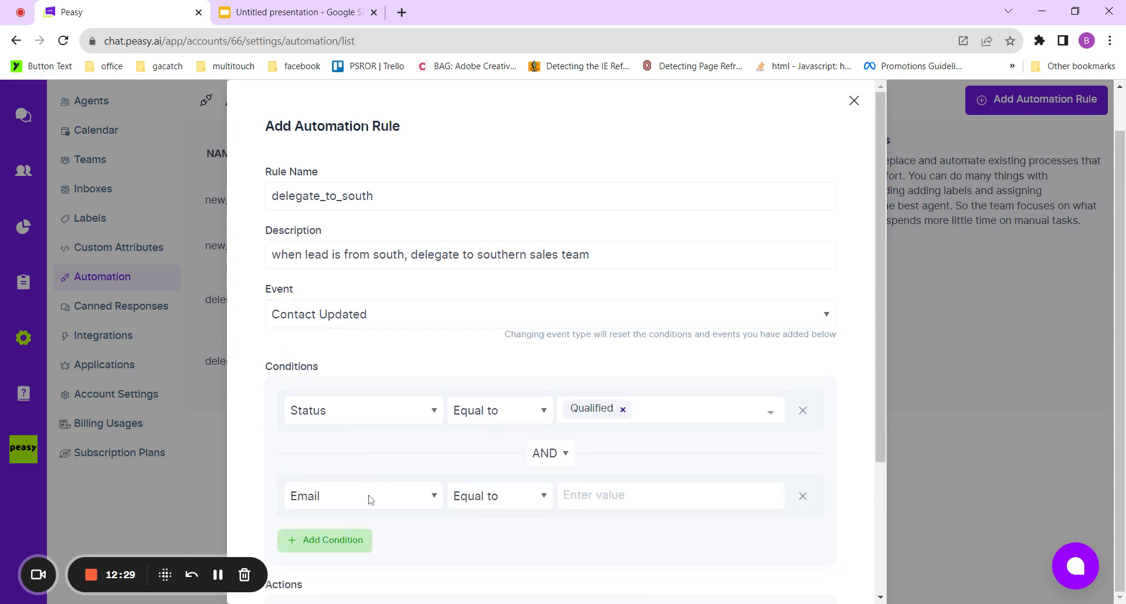
pyautogui.click(369, 496)
pyautogui.click(366, 476)
pyautogui.scroll(-3, 598, 476)
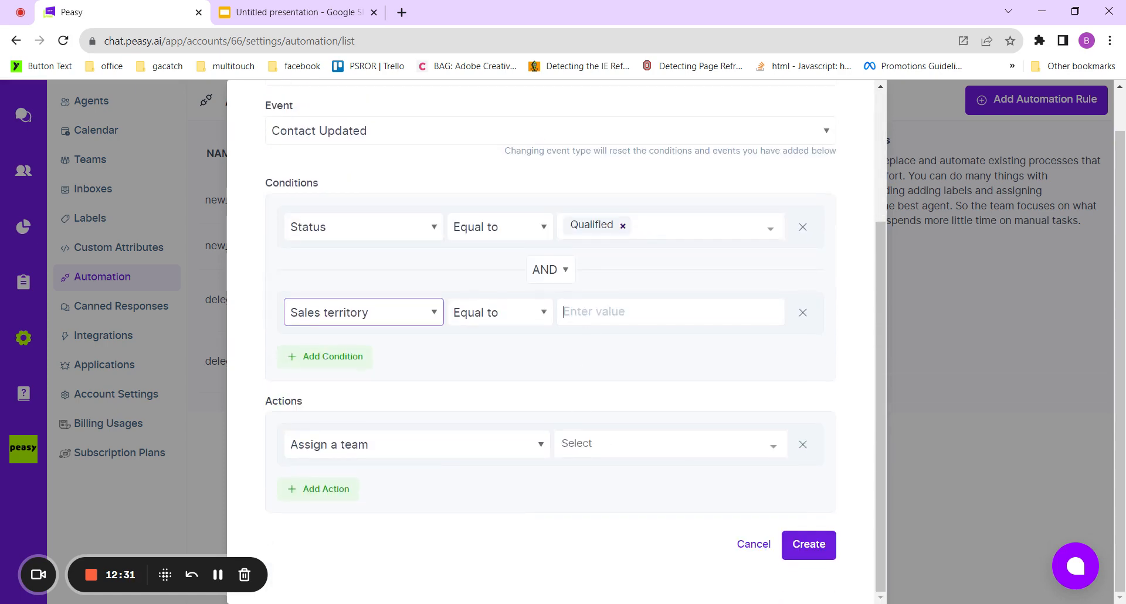
pyautogui.click(591, 312)
pyautogui.write('Southern')
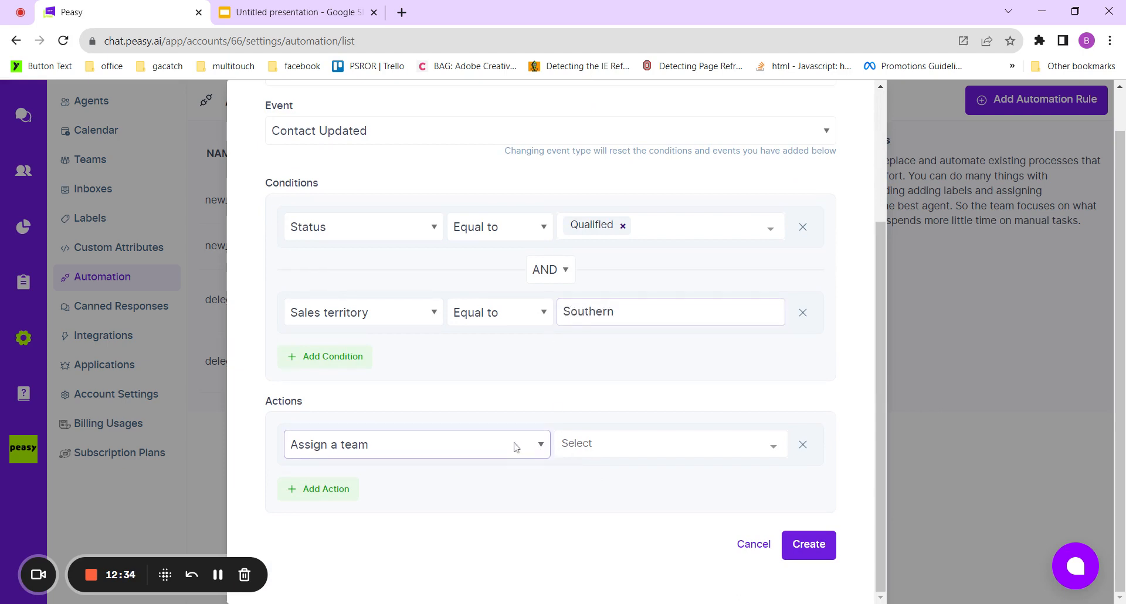
# - Set the rule's action to assign the southern_team team, and create the rule
pyautogui.click(651, 444)
pyautogui.click(651, 536)
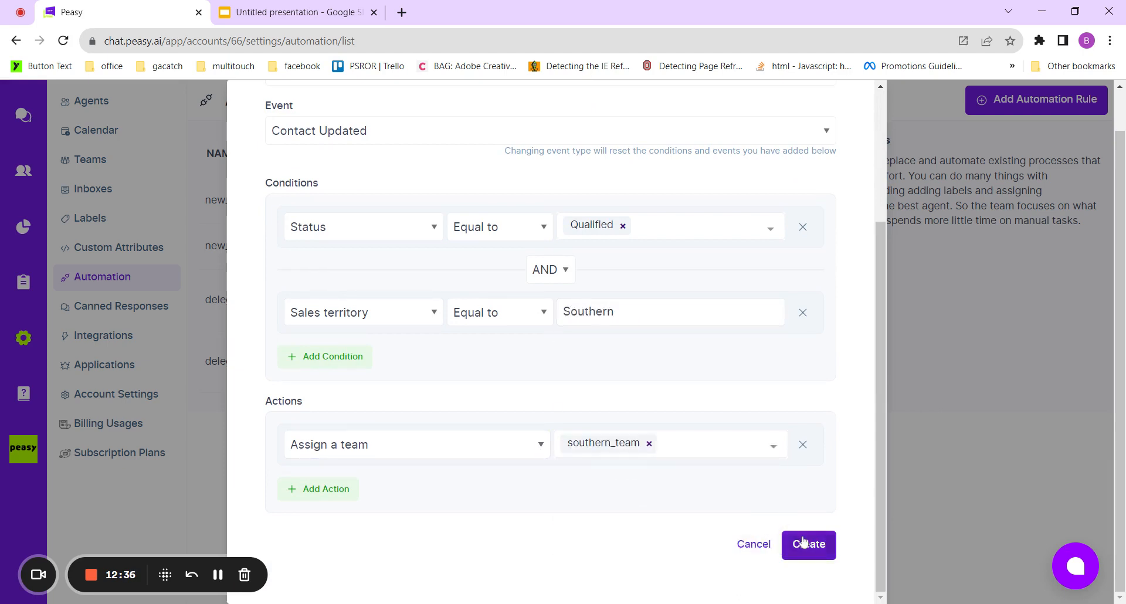
pyautogui.click(809, 544)
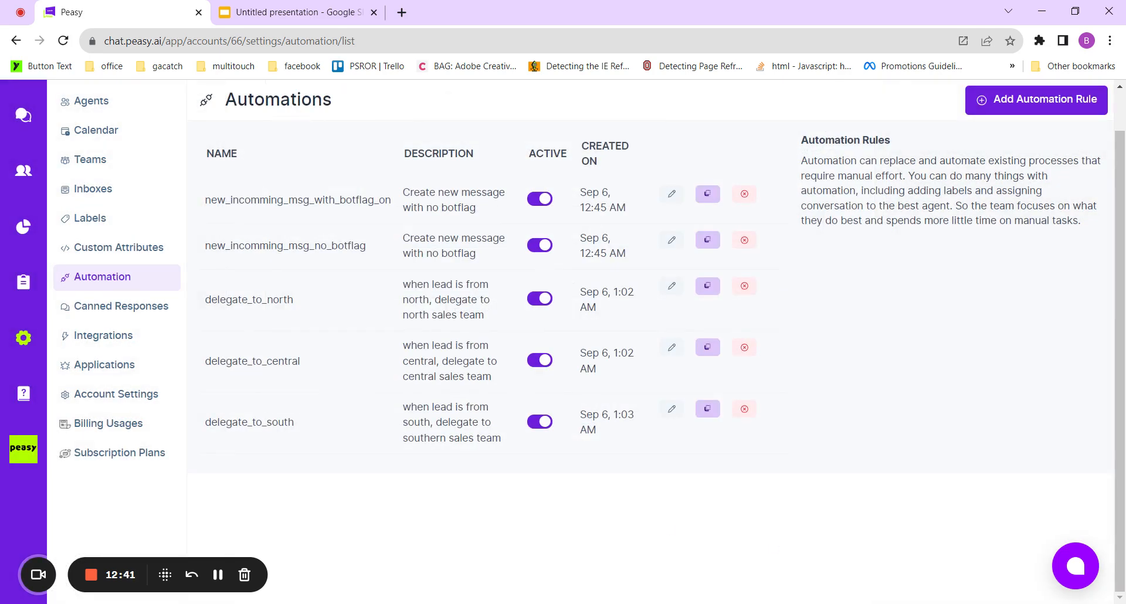
# - In the Google Slides flowchart, change the attribute name in the chatbot reply storage box to salesterritory, and return to the Peasy automation rules
pyautogui.click(241, 9)
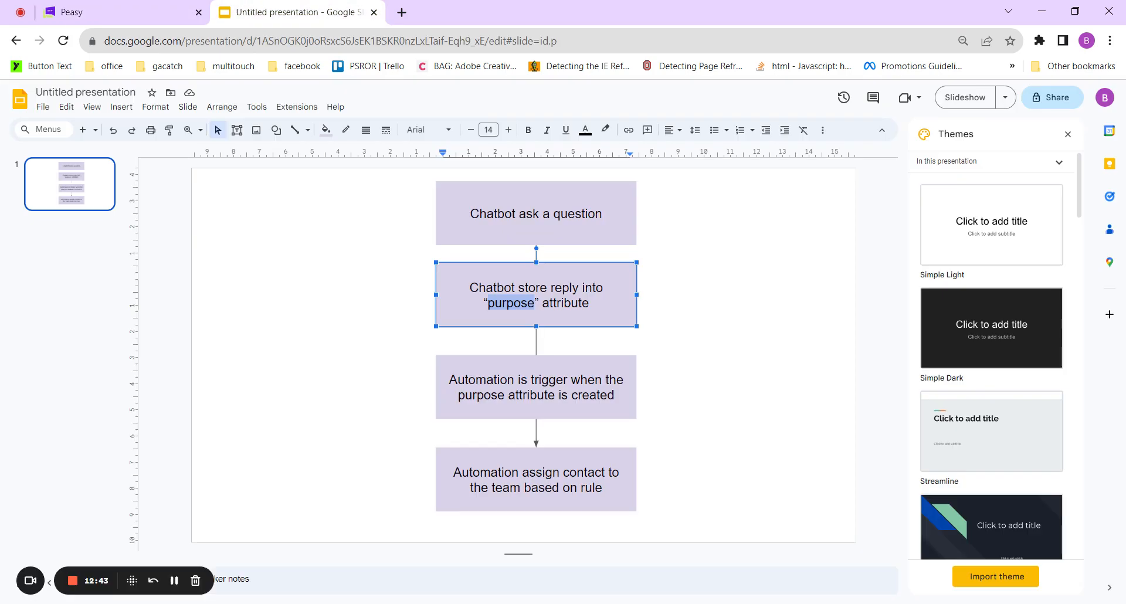
pyautogui.click(524, 232)
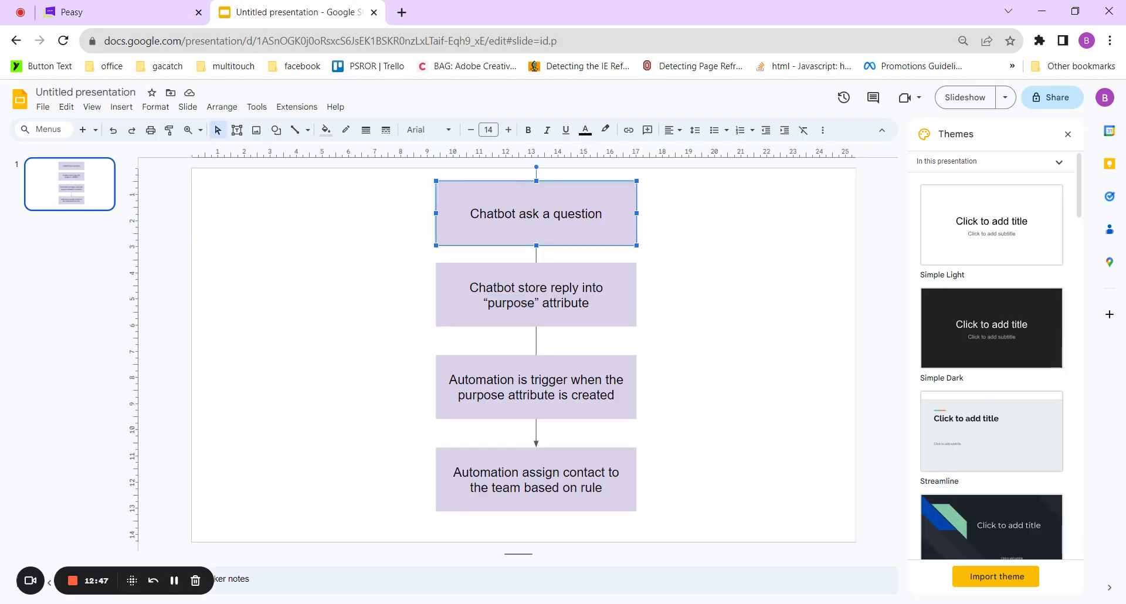
pyautogui.click(572, 302)
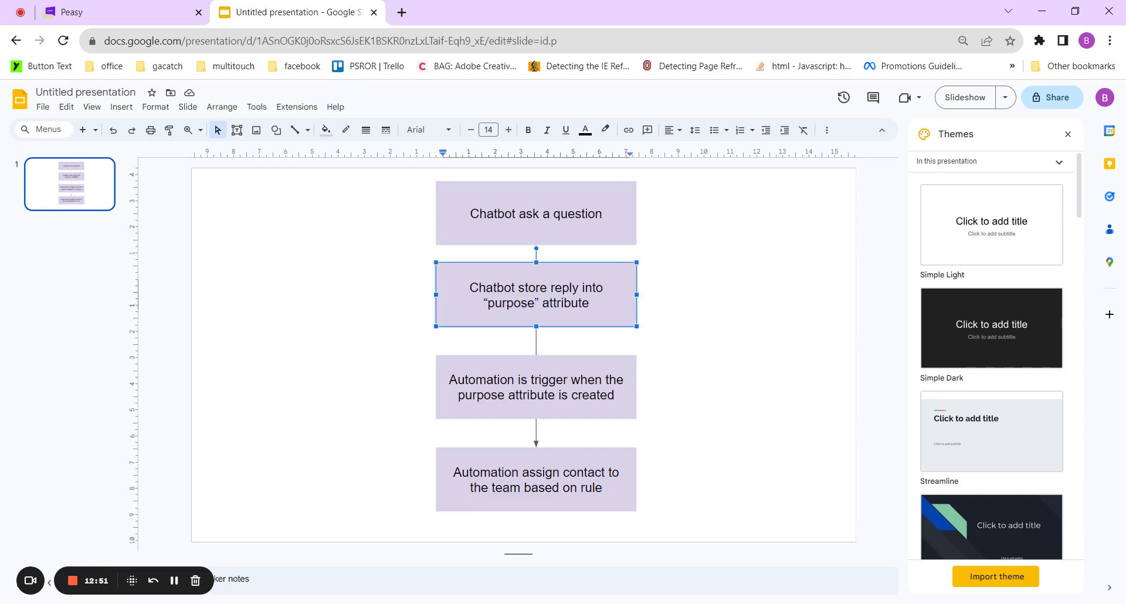
pyautogui.click(535, 302)
pyautogui.moveTo(529, 302); pyautogui.dragTo(487, 302)
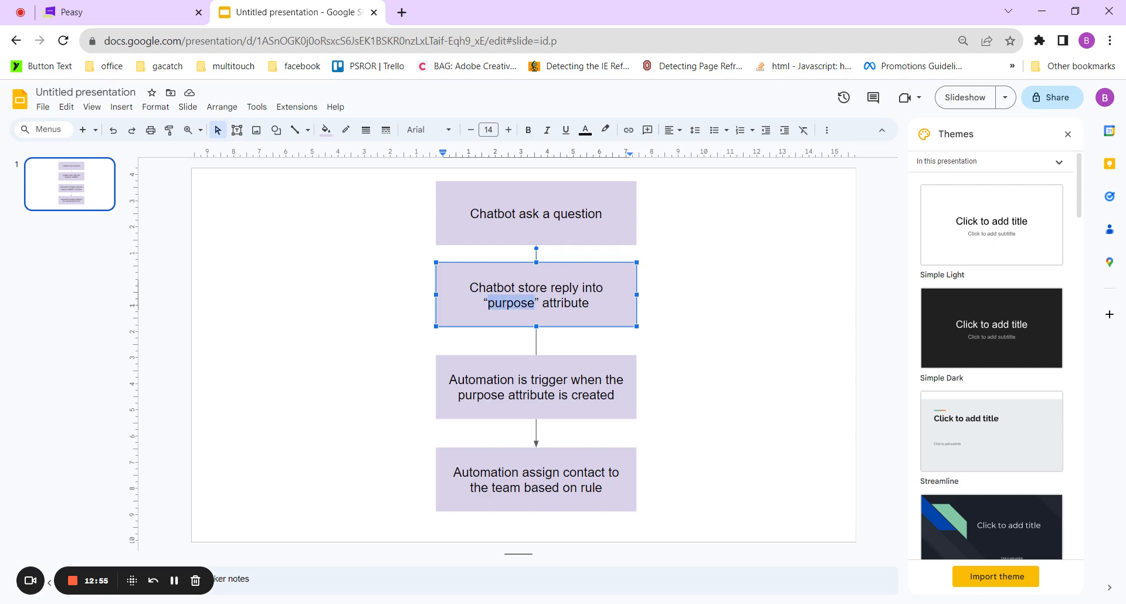
pyautogui.write('salester')
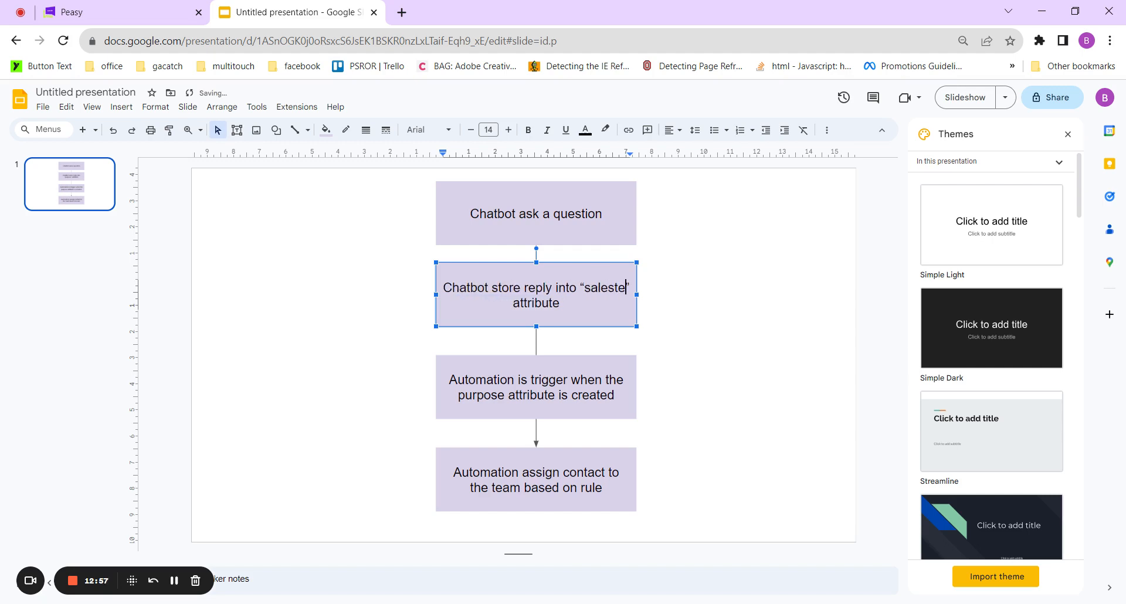
pyautogui.write('ritory')
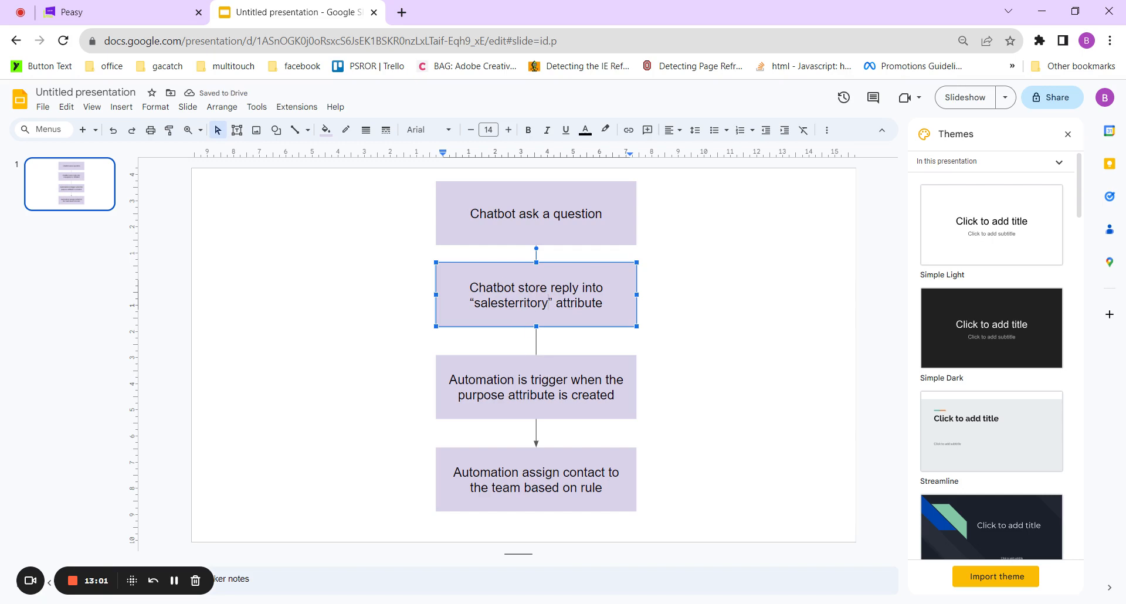
pyautogui.click(509, 368)
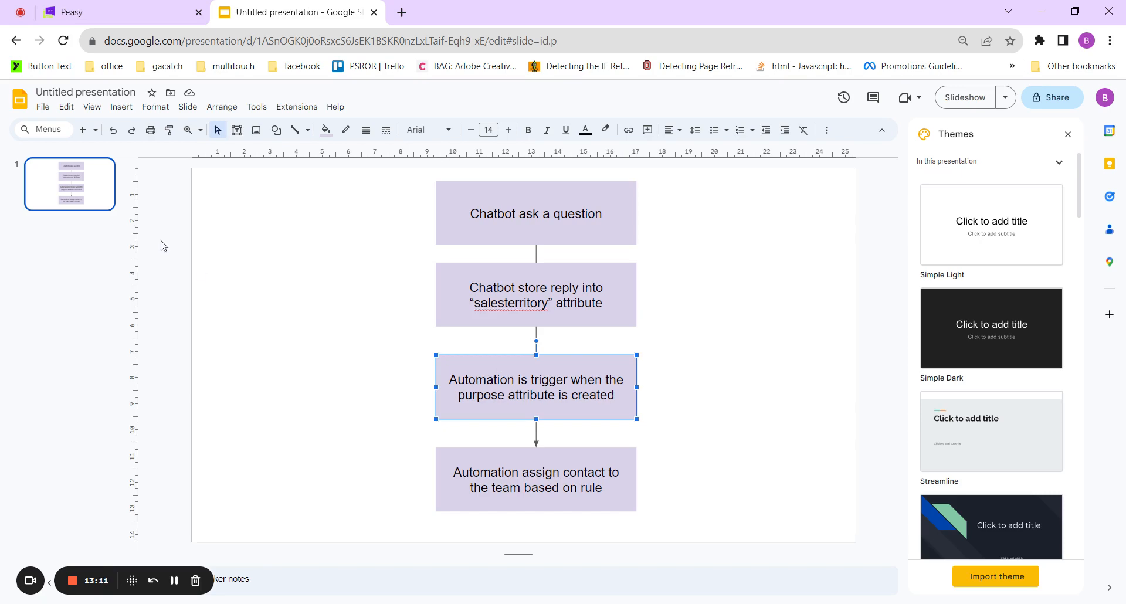
pyautogui.click(98, 7)
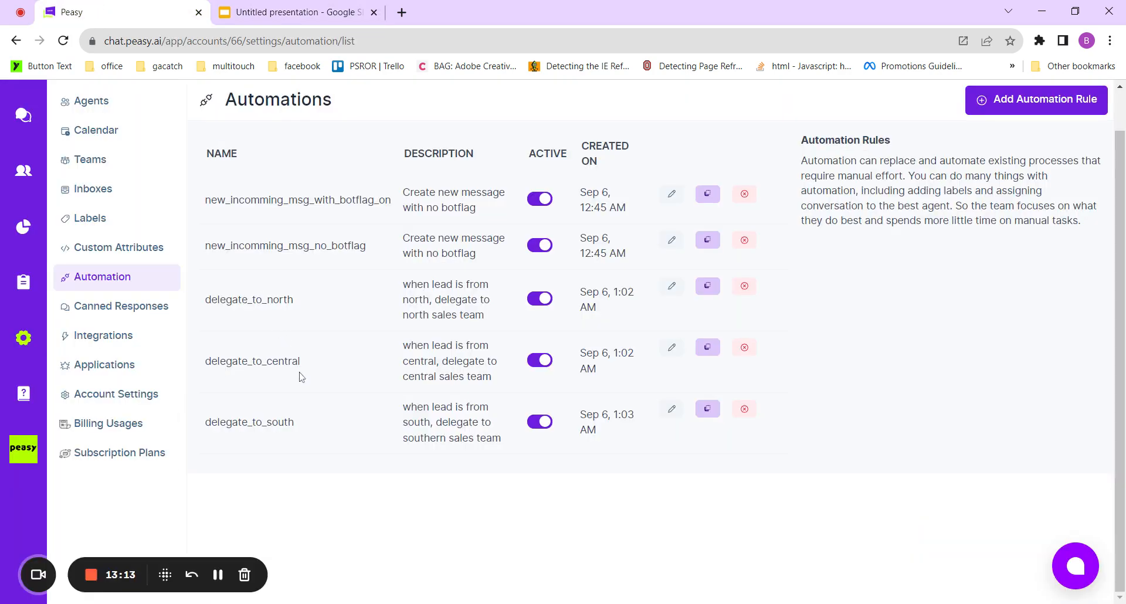